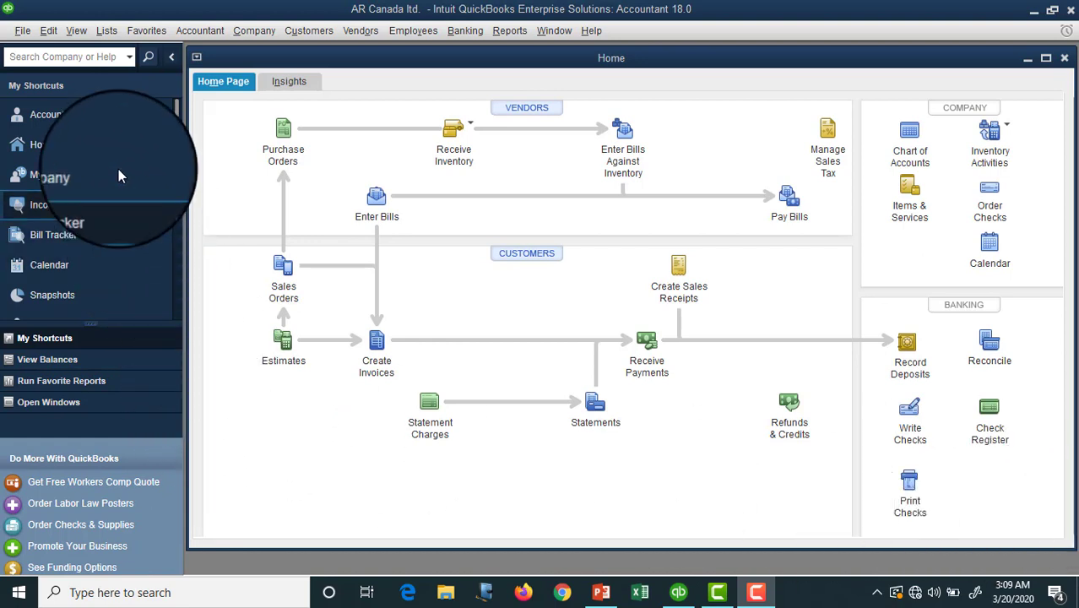
Open the preferences and review the Accounting category's personal and company settings, with a brief look at Bills
left_click(52, 32)
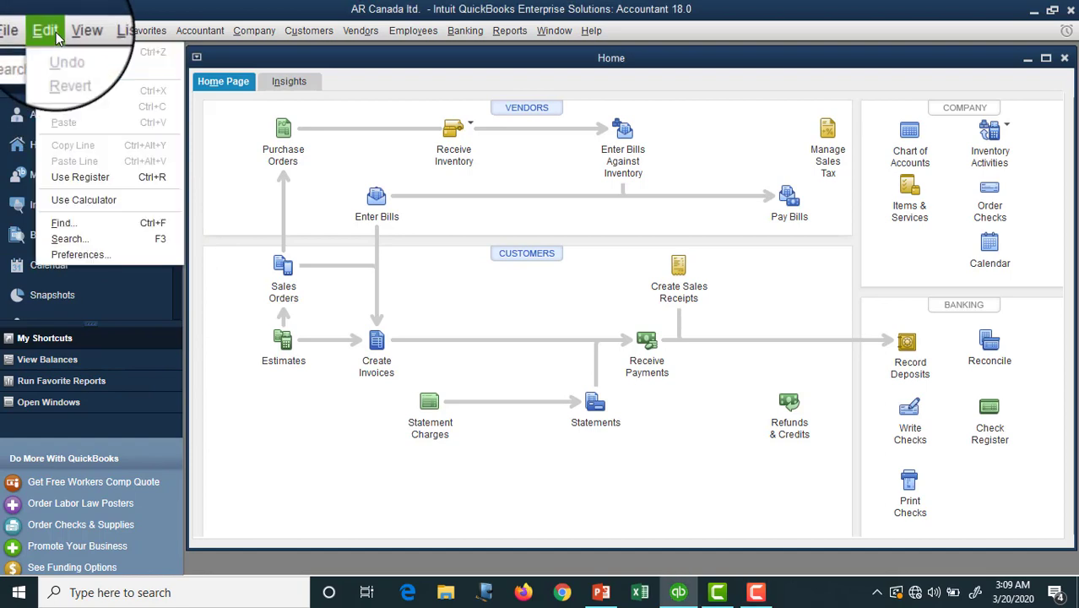
left_click(71, 258)
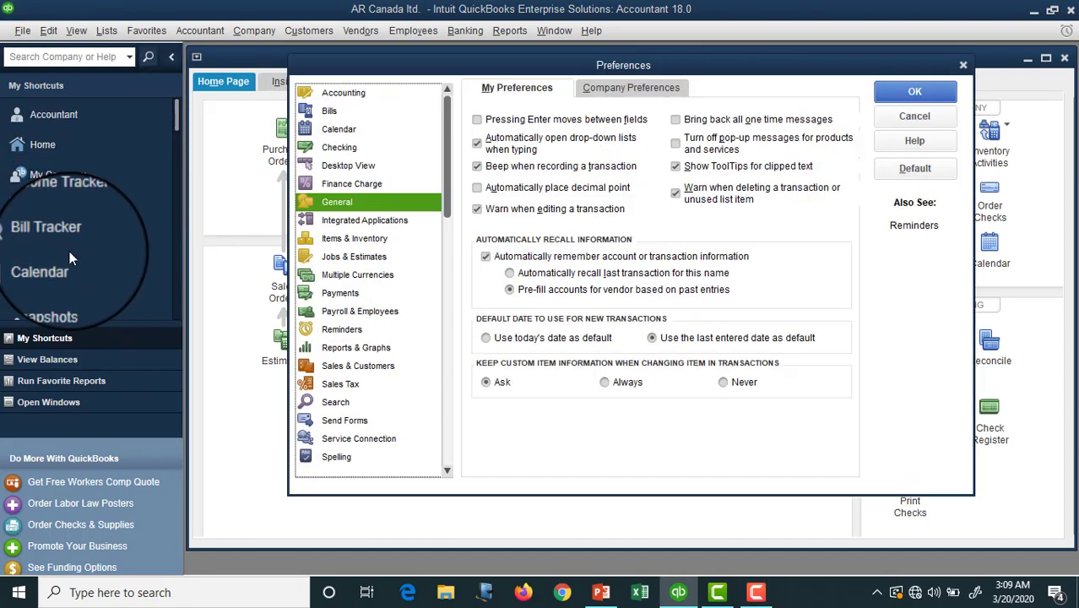
left_click(344, 93)
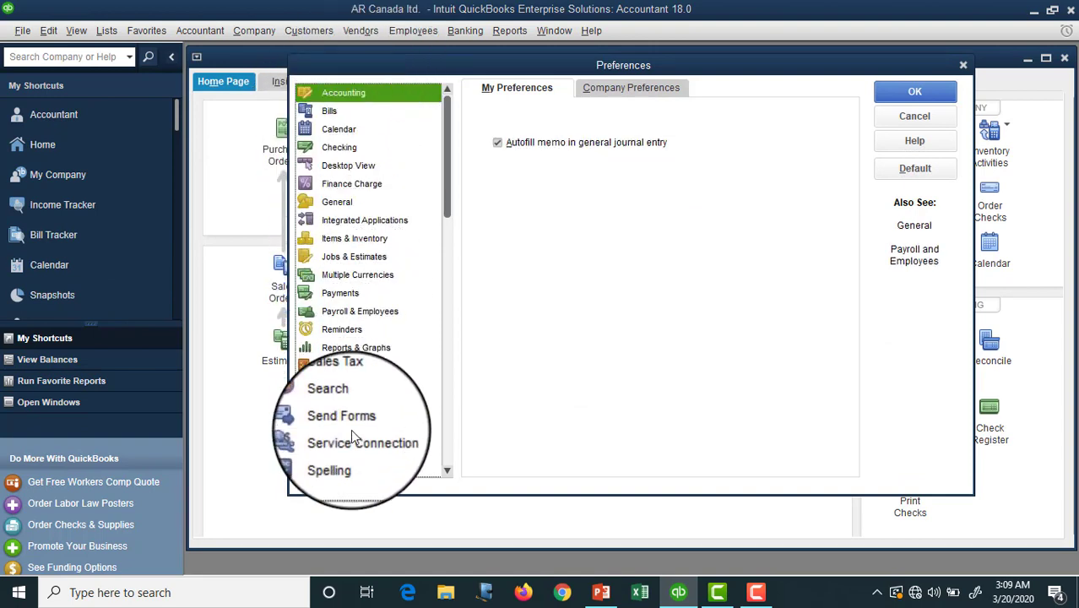
left_click(349, 114)
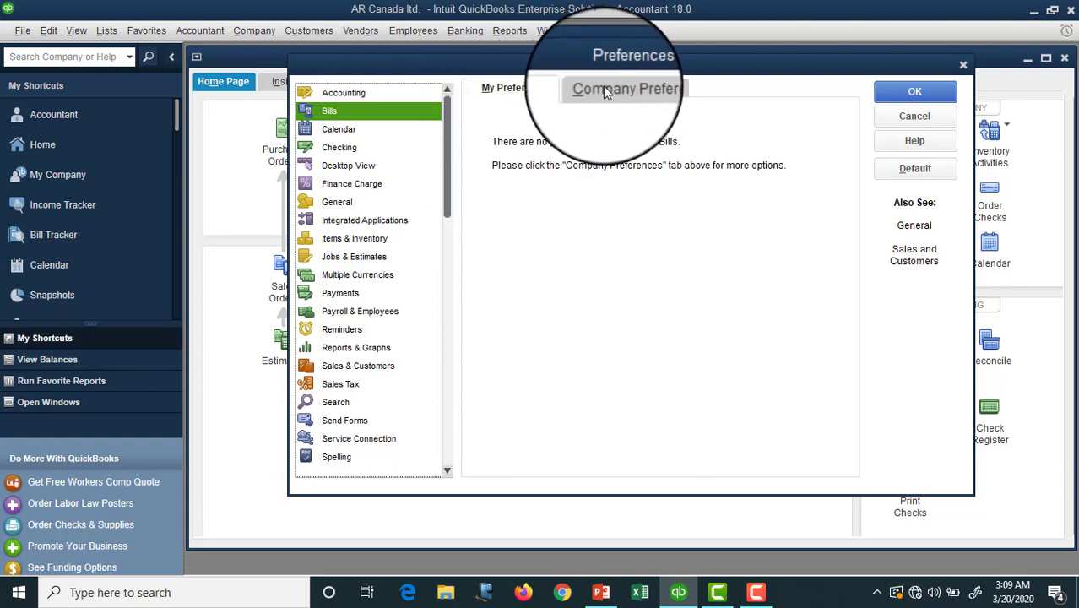
left_click(603, 88)
left_click(355, 92)
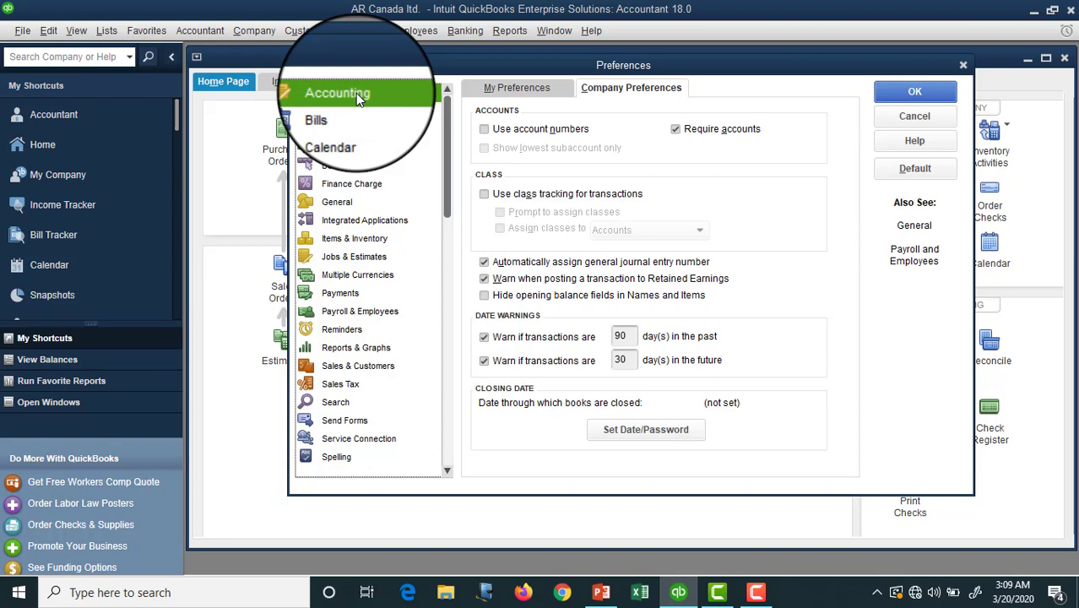
left_click(513, 89)
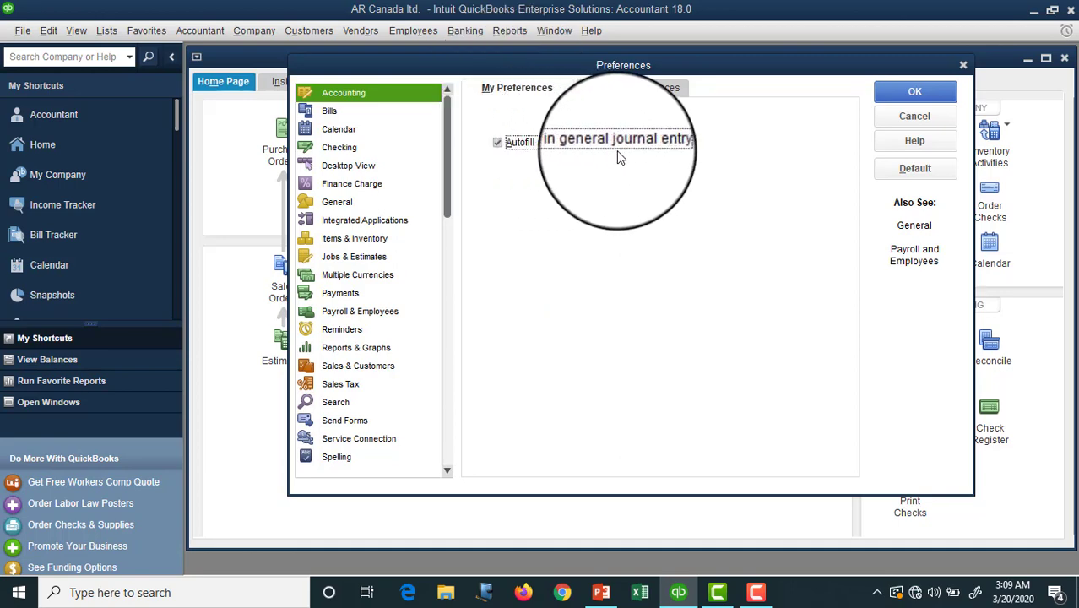
Try switching the general journal memo autofill and the company account numbers option, restoring both before closing the preferences
left_click(498, 142)
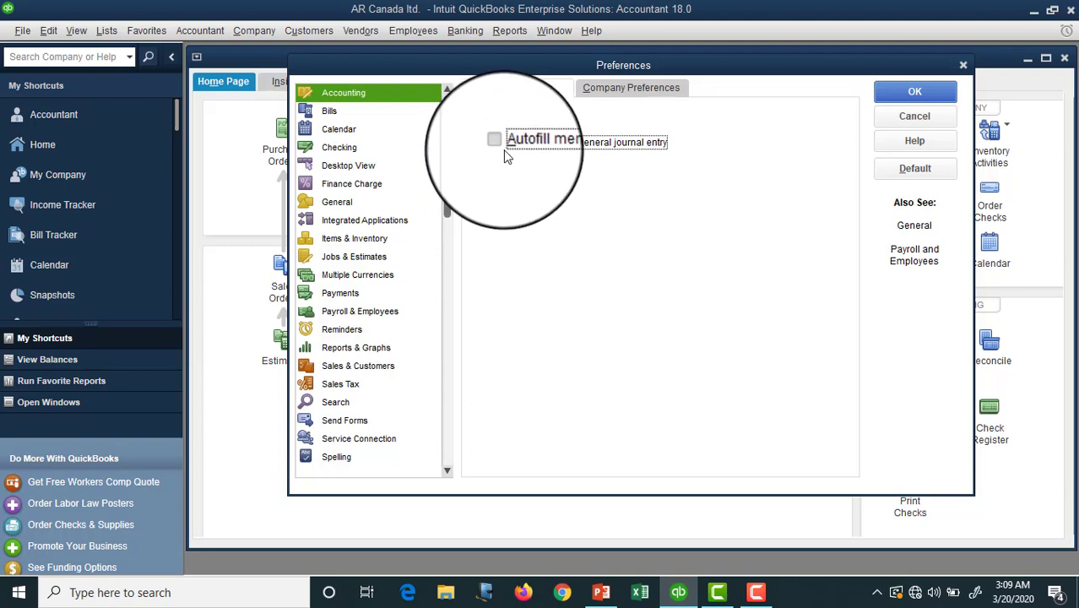
left_click(497, 143)
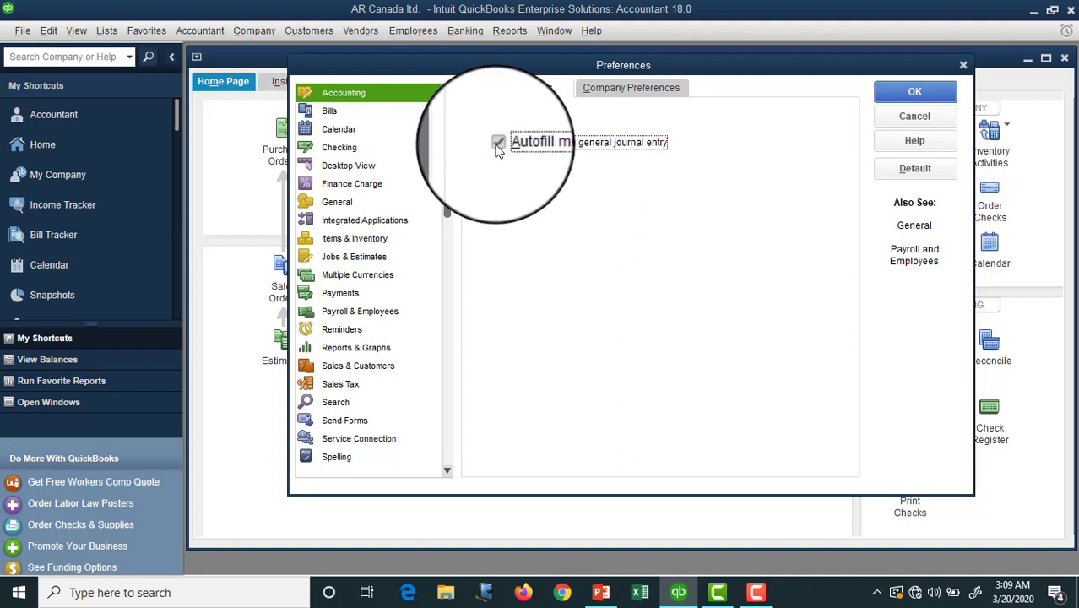
left_click(642, 90)
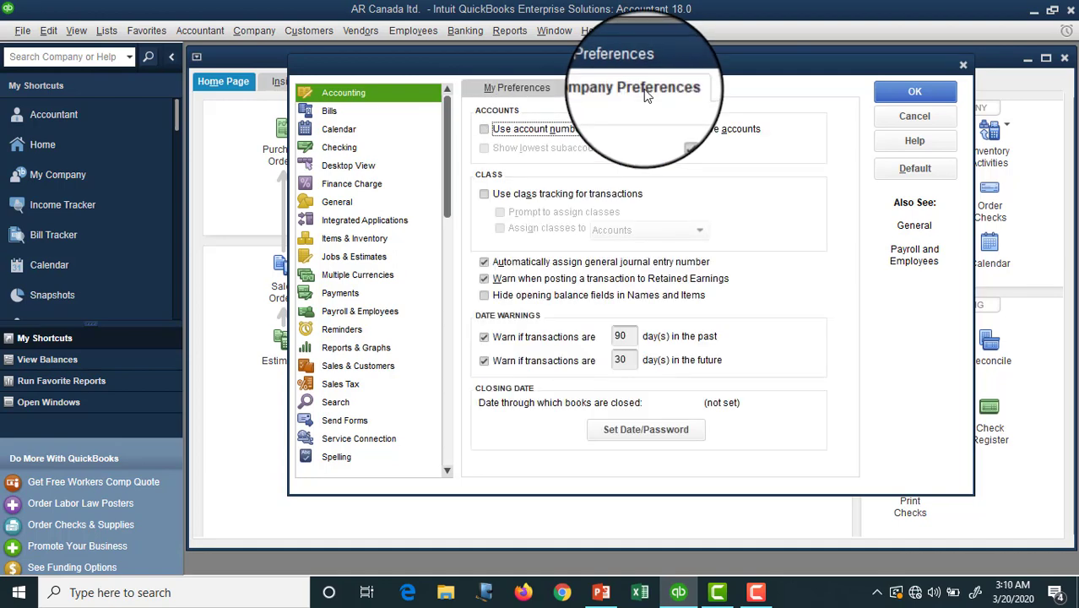
left_click(487, 129)
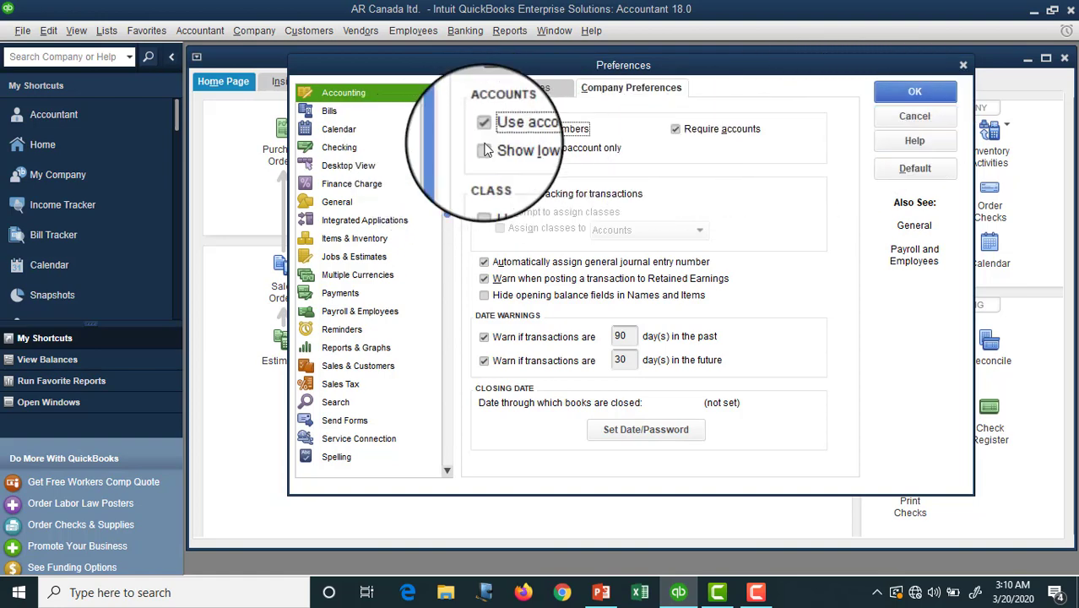
left_click(484, 128)
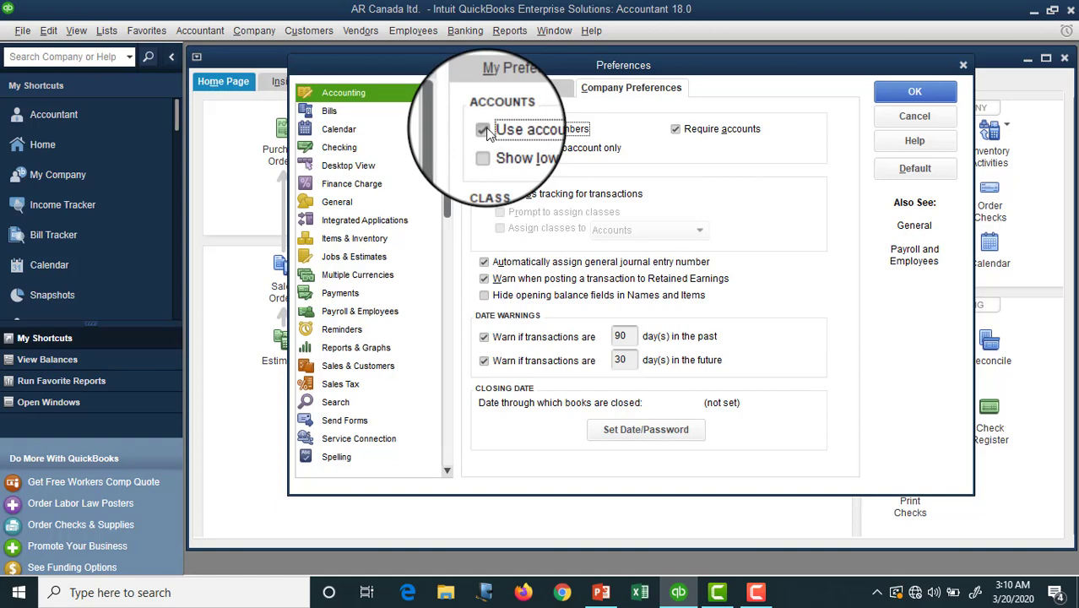
left_click(893, 101)
Open the chart of accounts in a maximized window and look through the account list
left_click(911, 137)
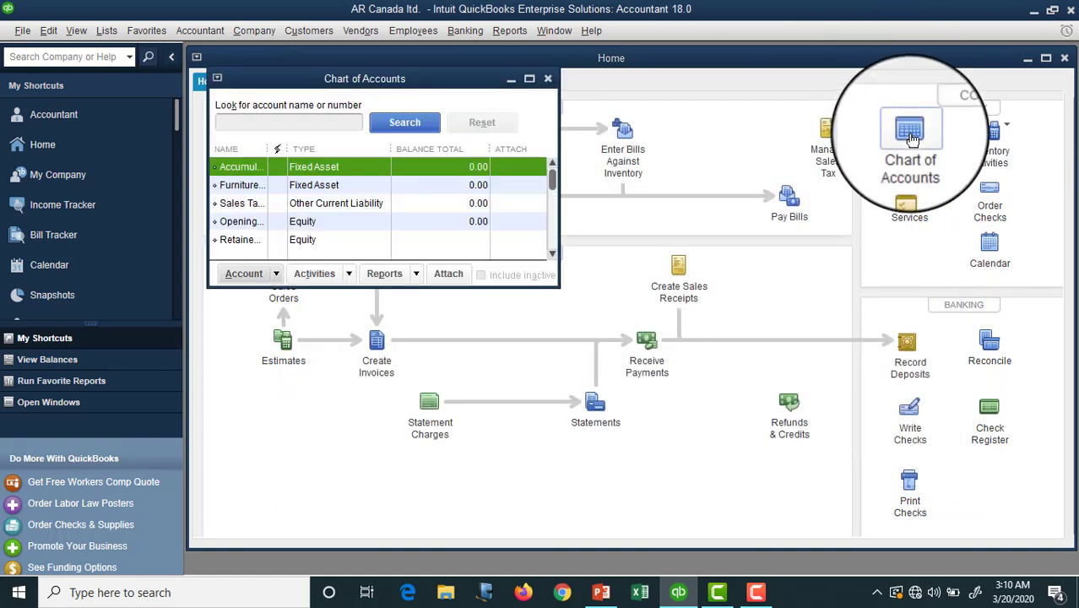
left_click(530, 79)
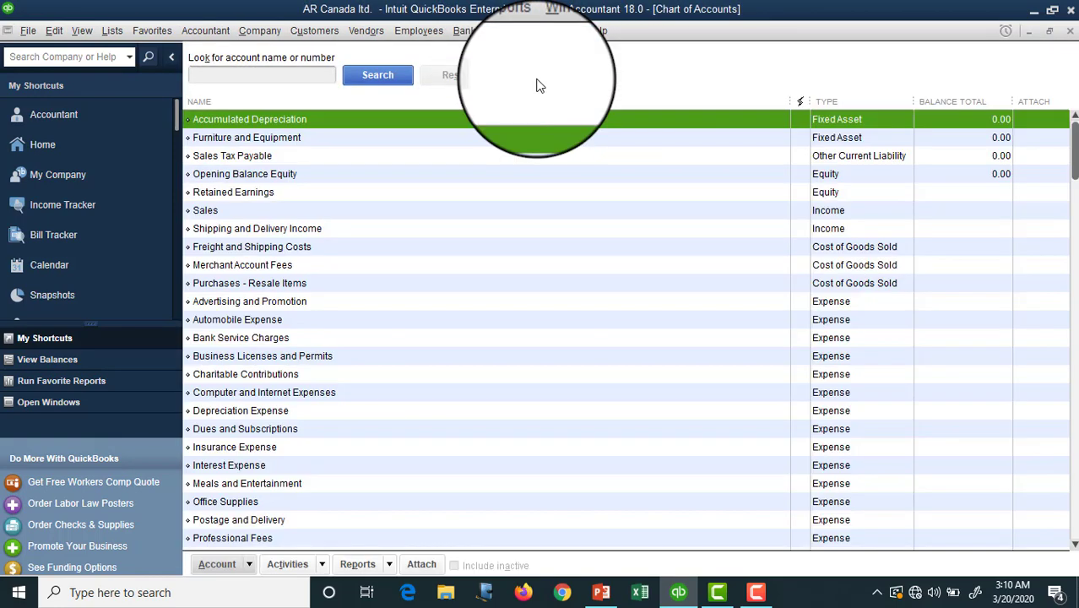
scroll(256, 231, "down", 2)
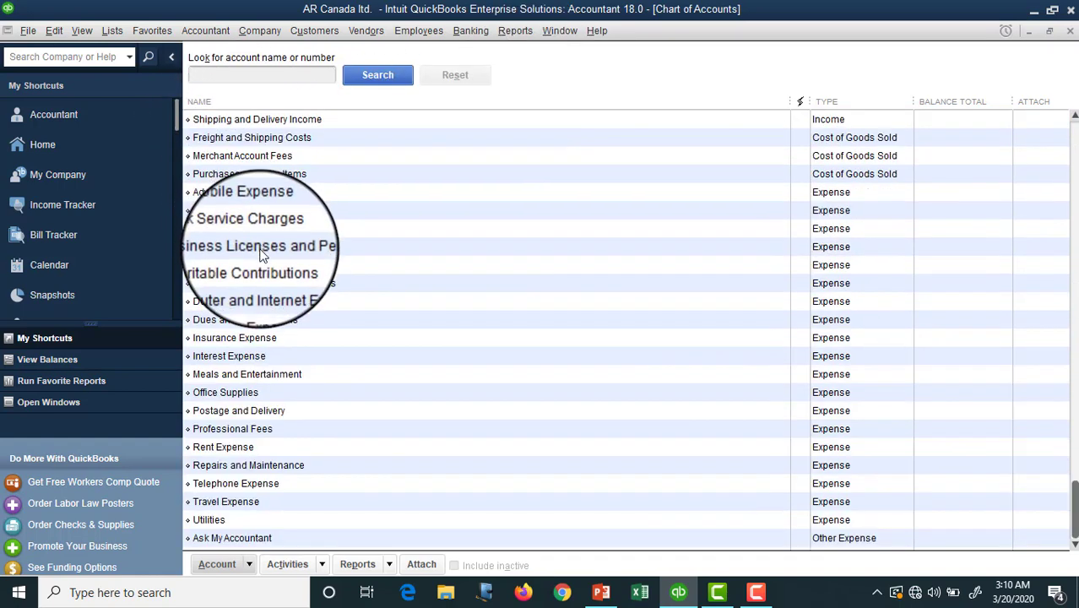
scroll(326, 325, "up", 2)
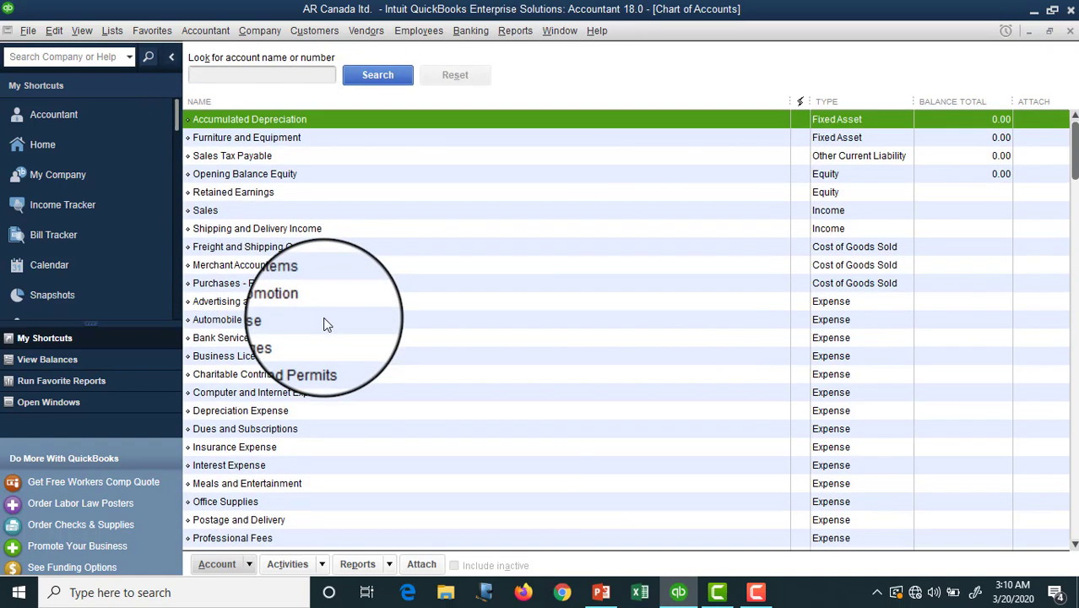
Turn on the use of account numbers in the company Accounting preferences and save the setting
left_click(28, 30)
mouse_move(59, 32)
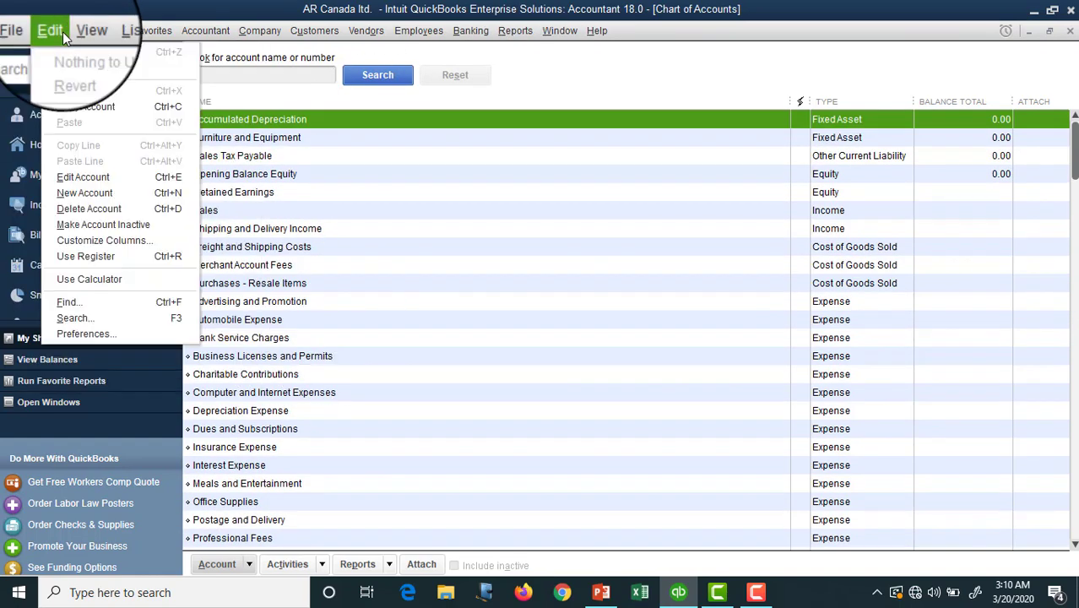
left_click(65, 329)
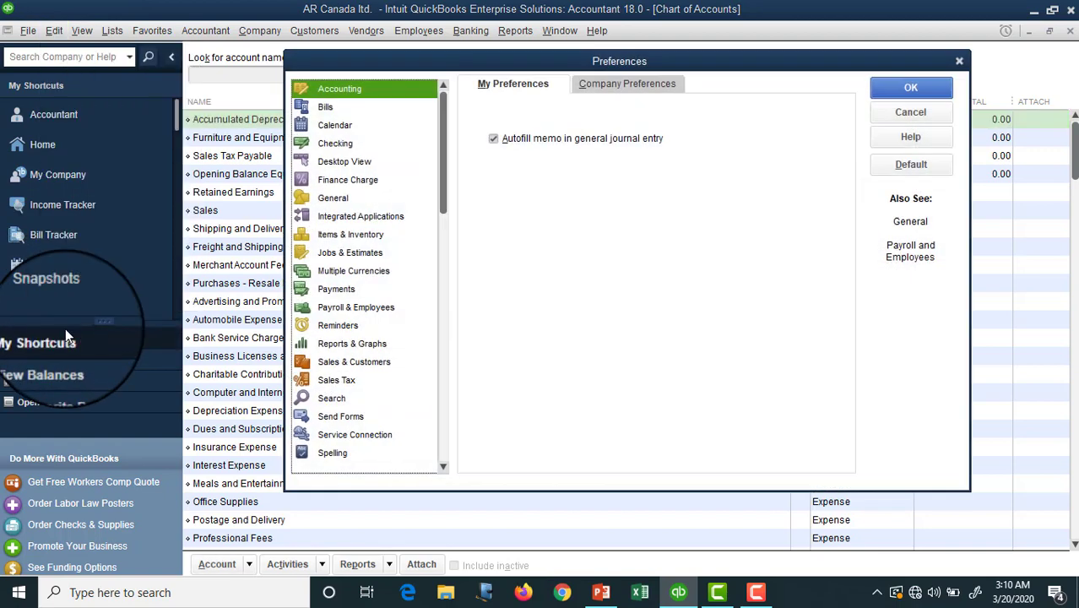
left_click(629, 85)
left_click(504, 127)
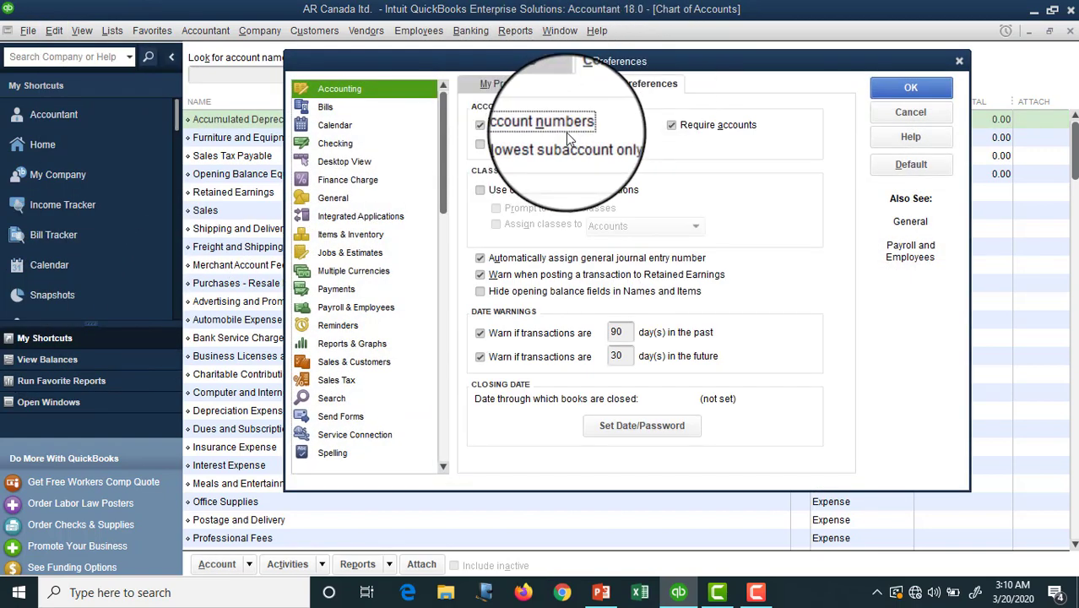
left_click(908, 88)
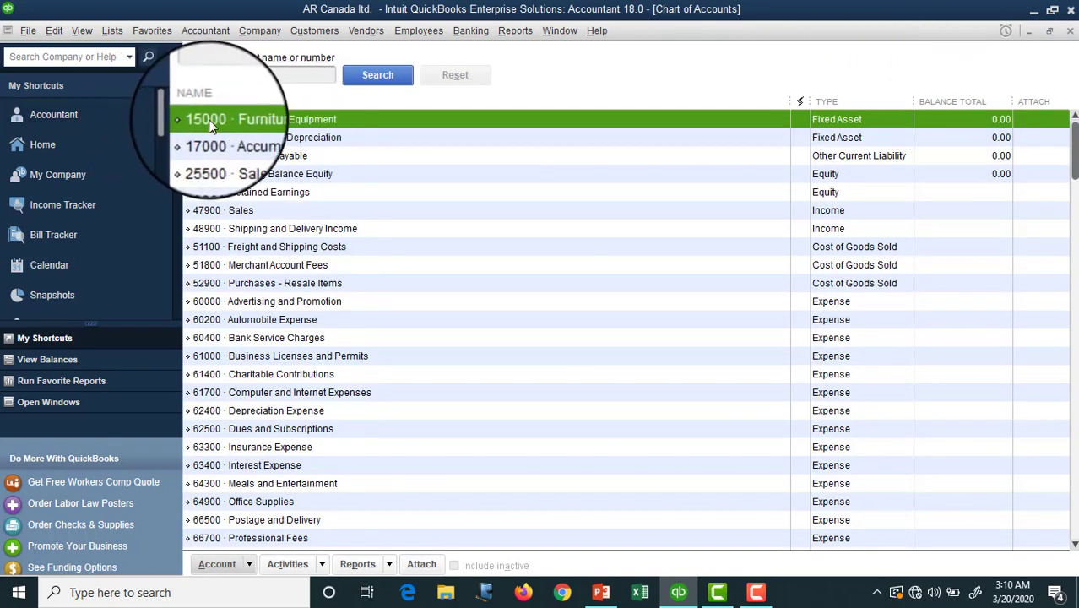
Examine the account numbers in the chart of accounts across the asset, liability, equity, income and expense accounts
scroll(202, 220, "down", 3)
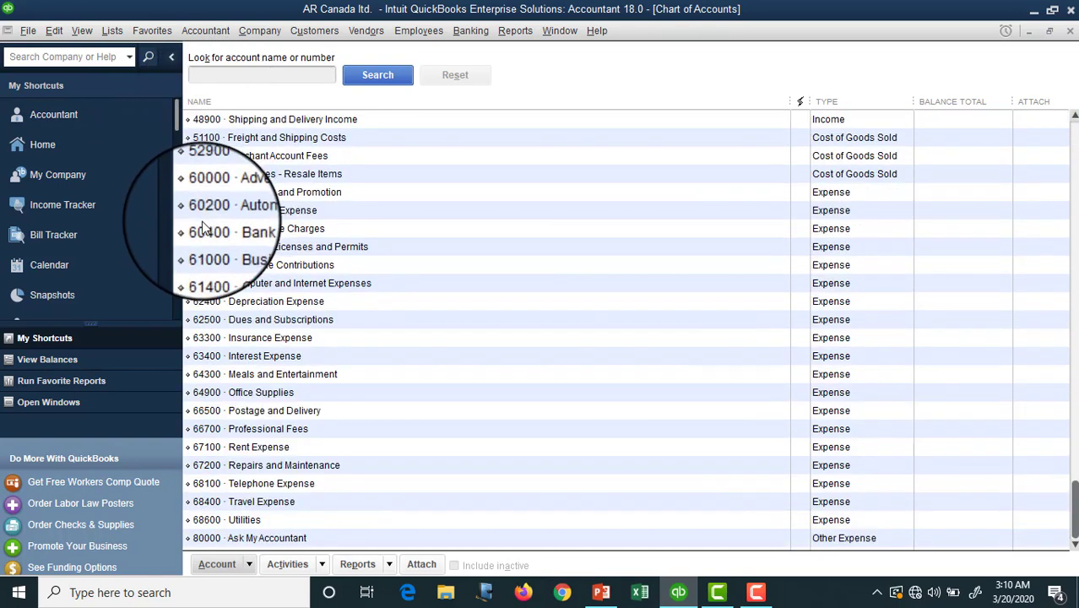
scroll(204, 232, "up", 3)
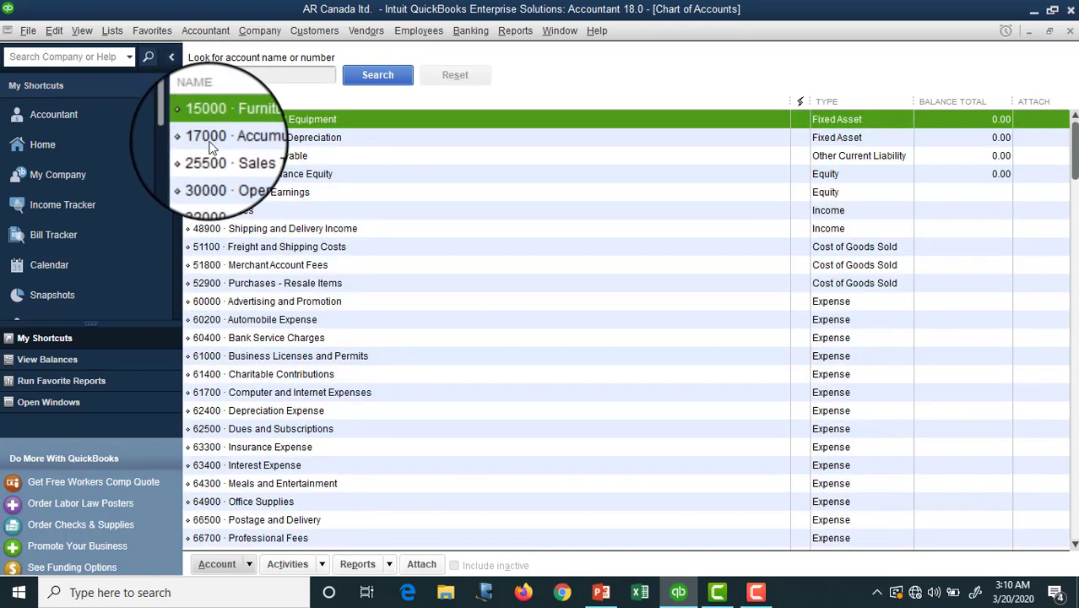
left_click(210, 136)
left_click(210, 171)
left_click(210, 211)
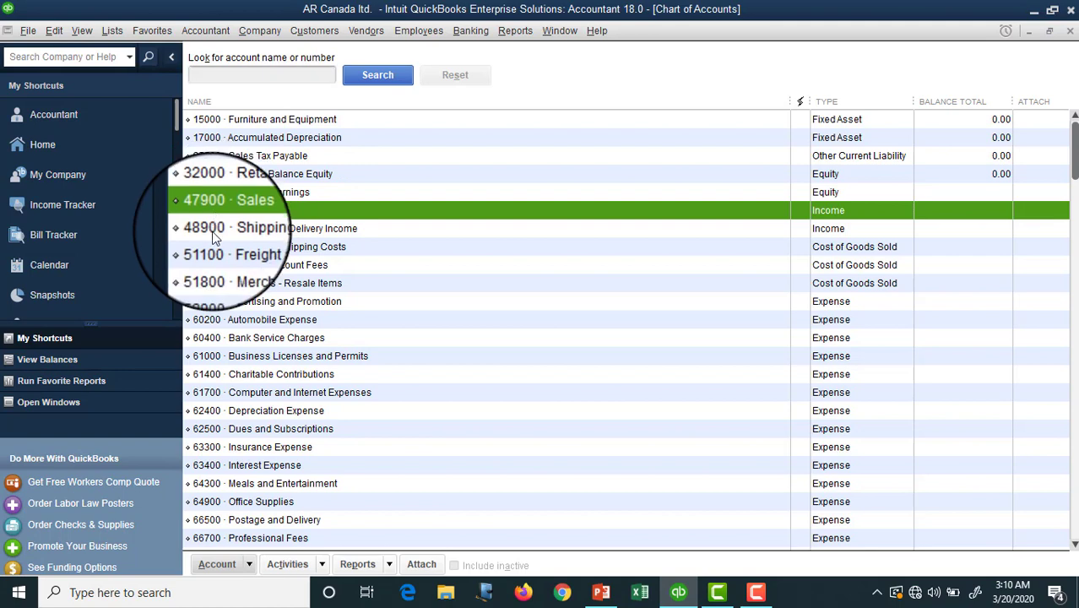
left_click(213, 227)
left_click(212, 247)
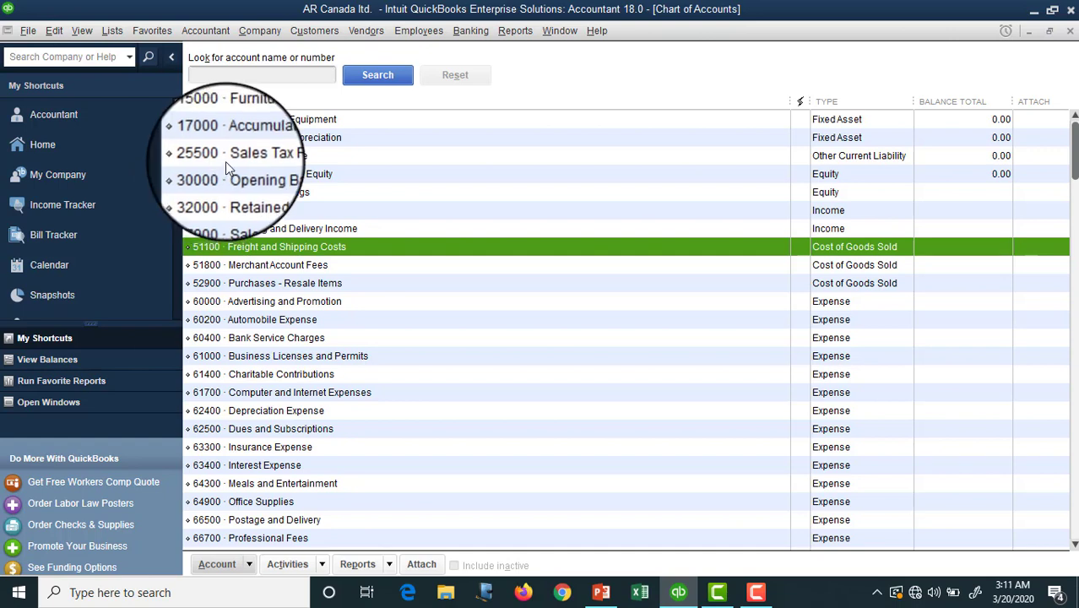
Turn on class tracking for transactions in the company Accounting preferences
left_click(48, 30)
left_click(88, 331)
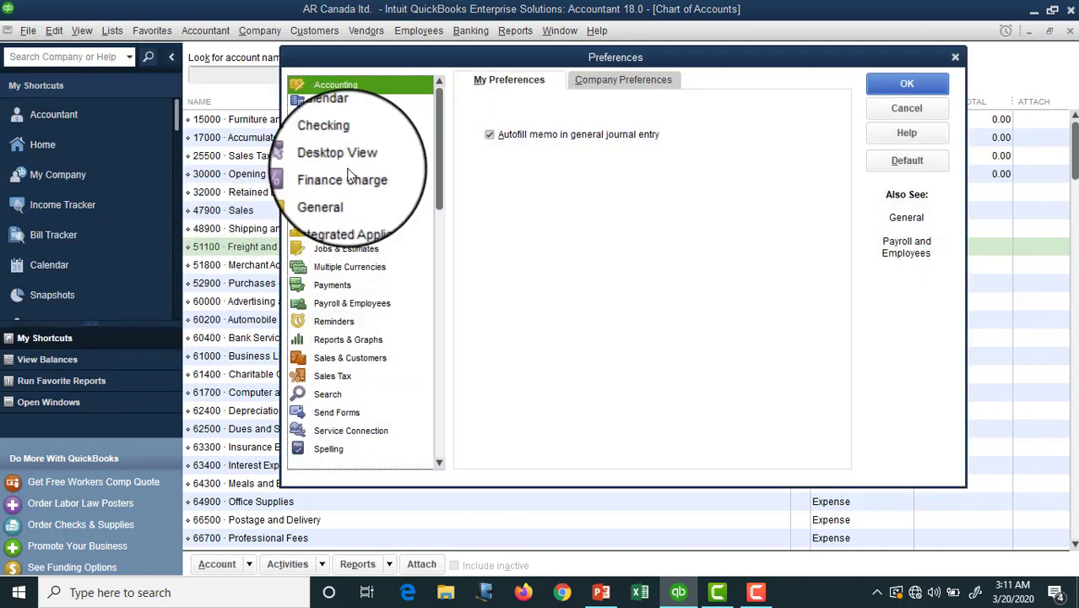
left_click(622, 79)
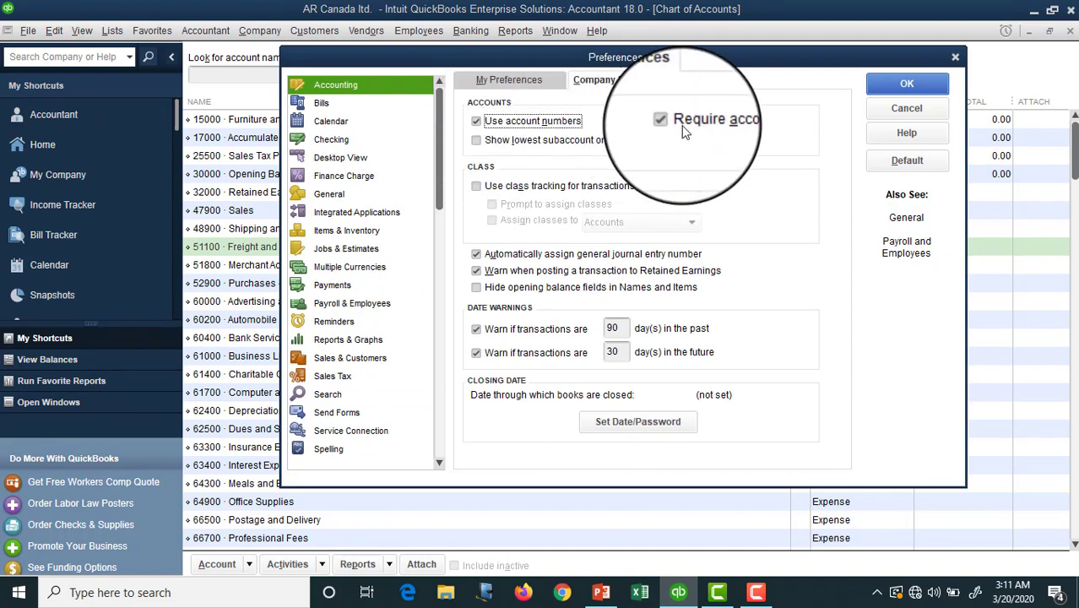
left_click(523, 188)
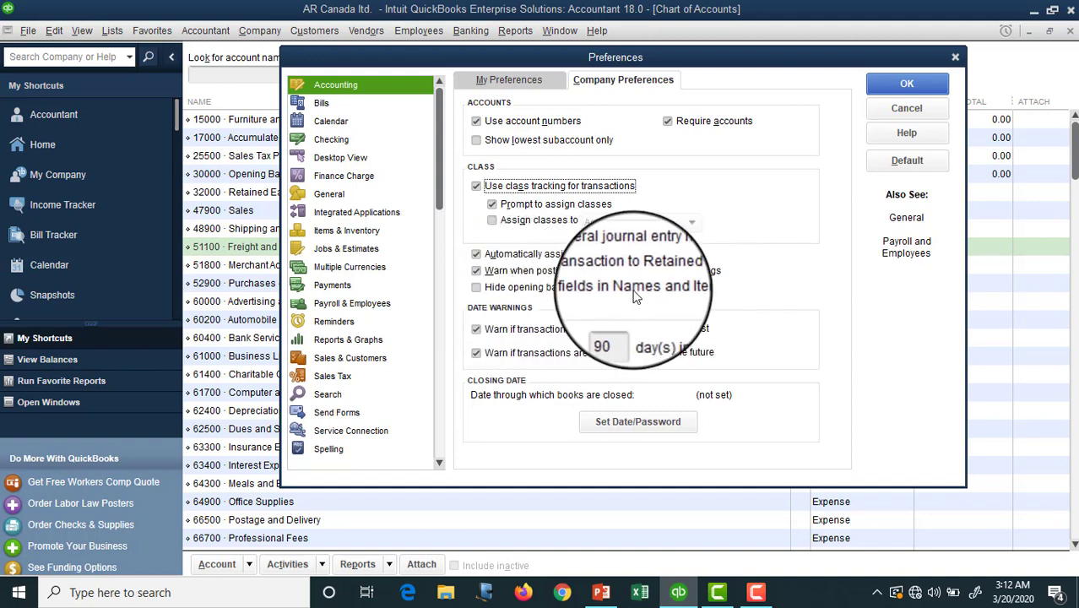
Try the option to hide opening balance fields in names and items, and switch it back off
left_click(496, 292)
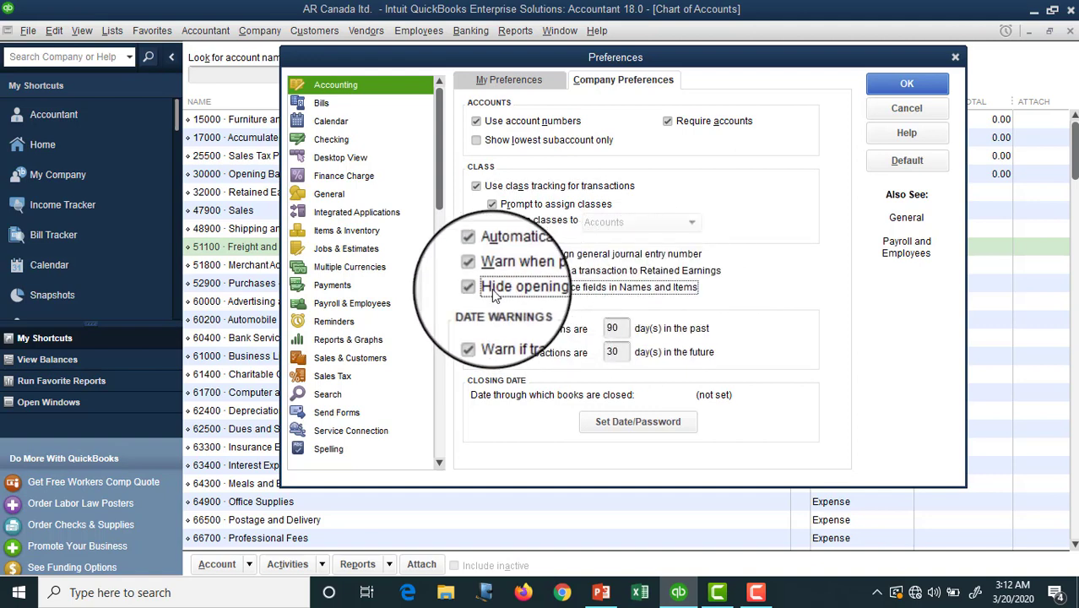
left_click(497, 292)
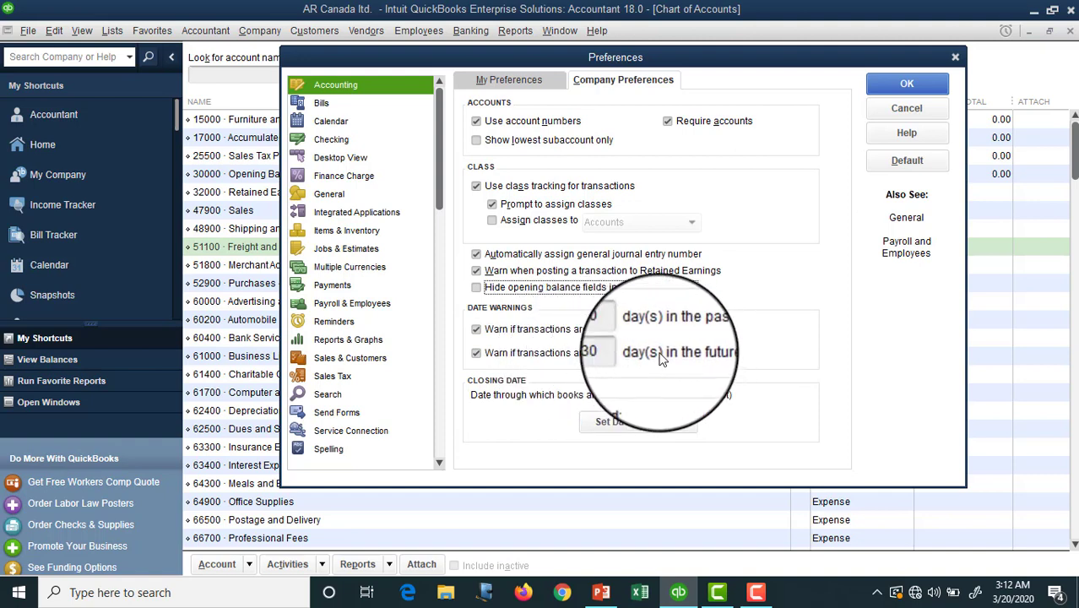
Set the warning for past-dated transactions to 30 days and inspect the closing date and password settings without changing them
double_click(608, 329)
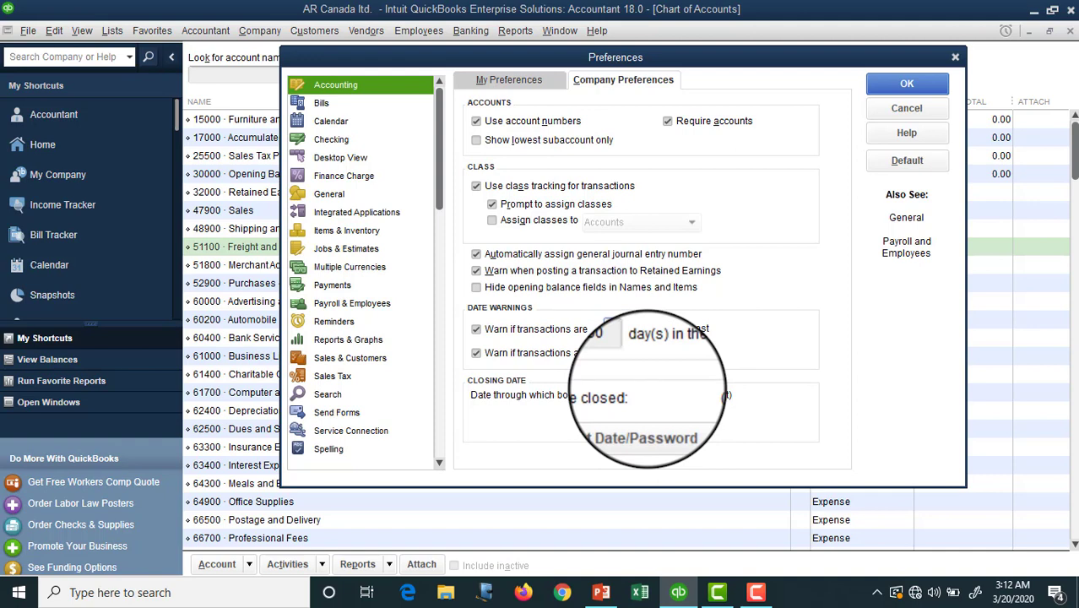
left_click(663, 431)
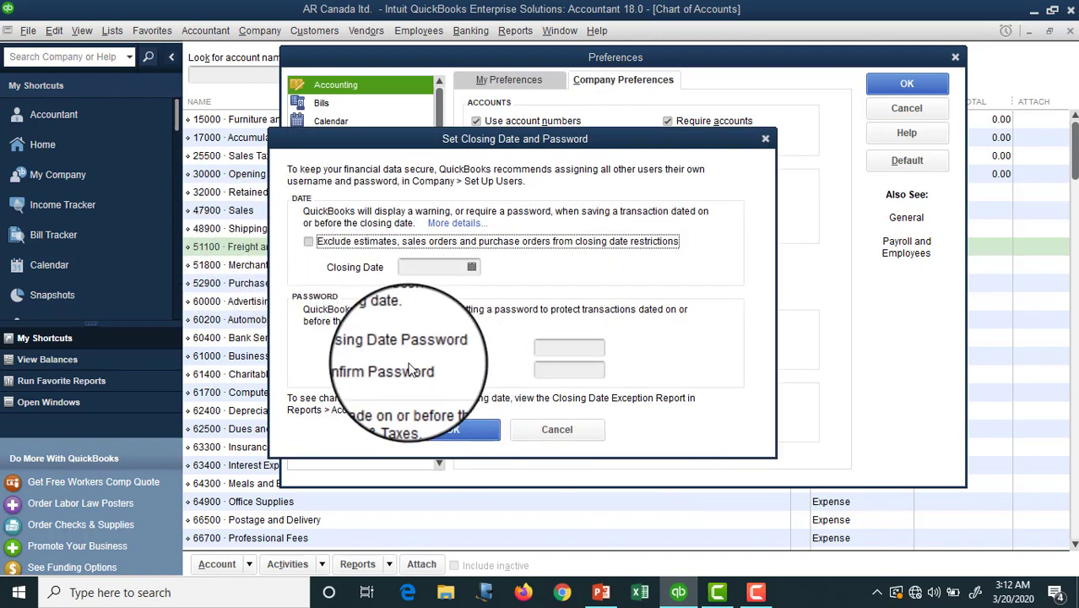
left_click(529, 431)
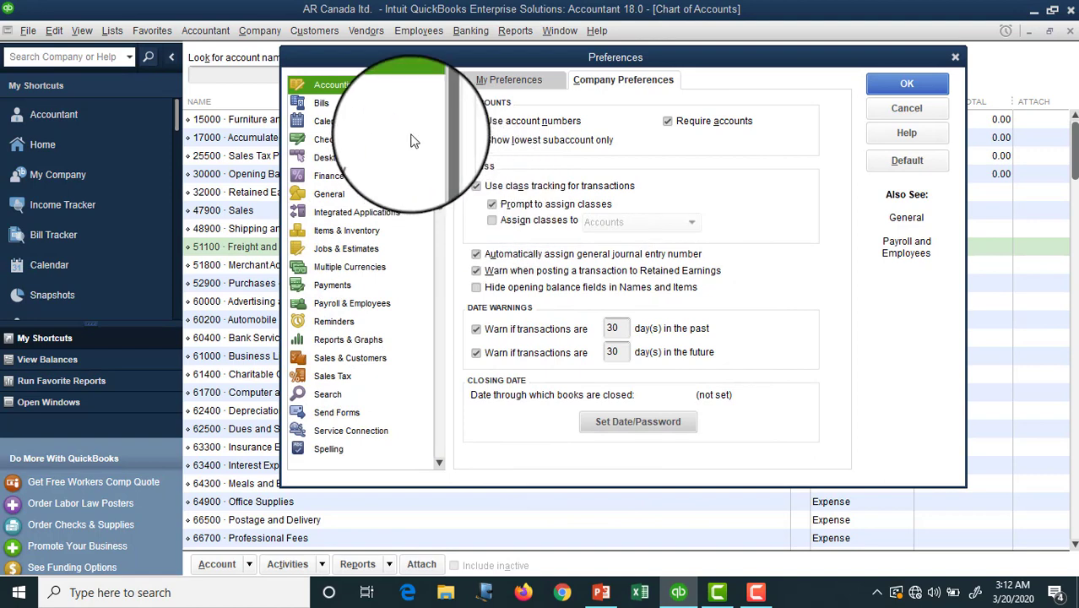
Save the changed Accounting preferences and display the company preferences for Bills
left_click(512, 79)
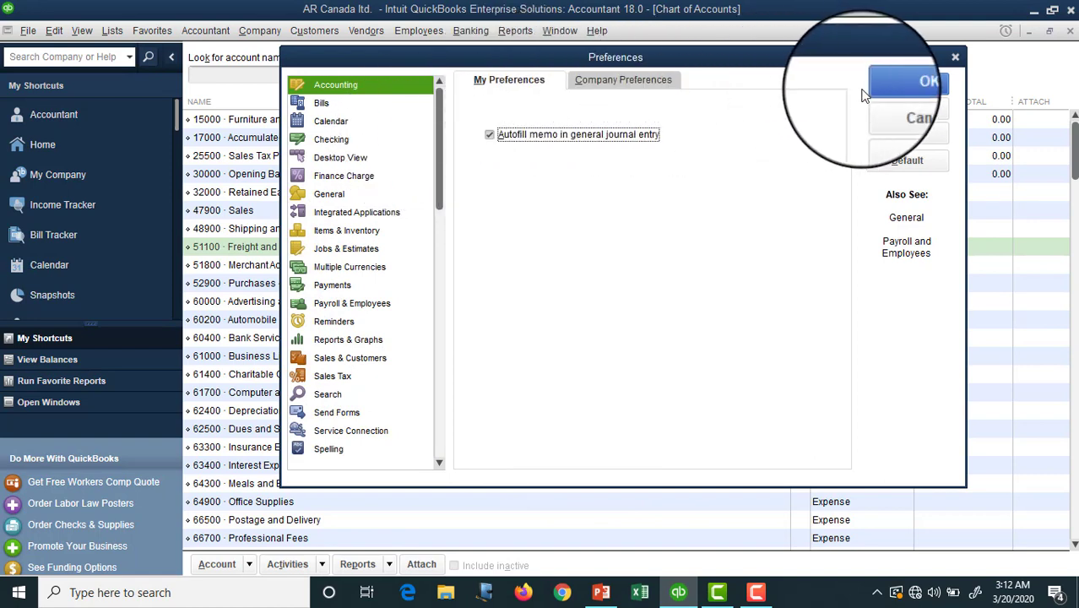
left_click(329, 104)
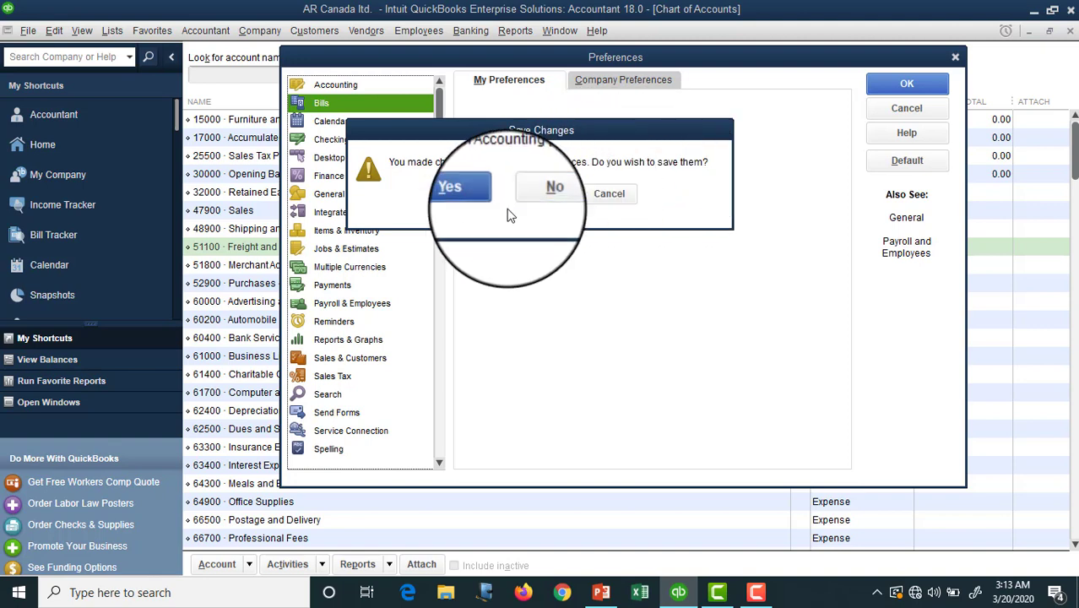
left_click(470, 194)
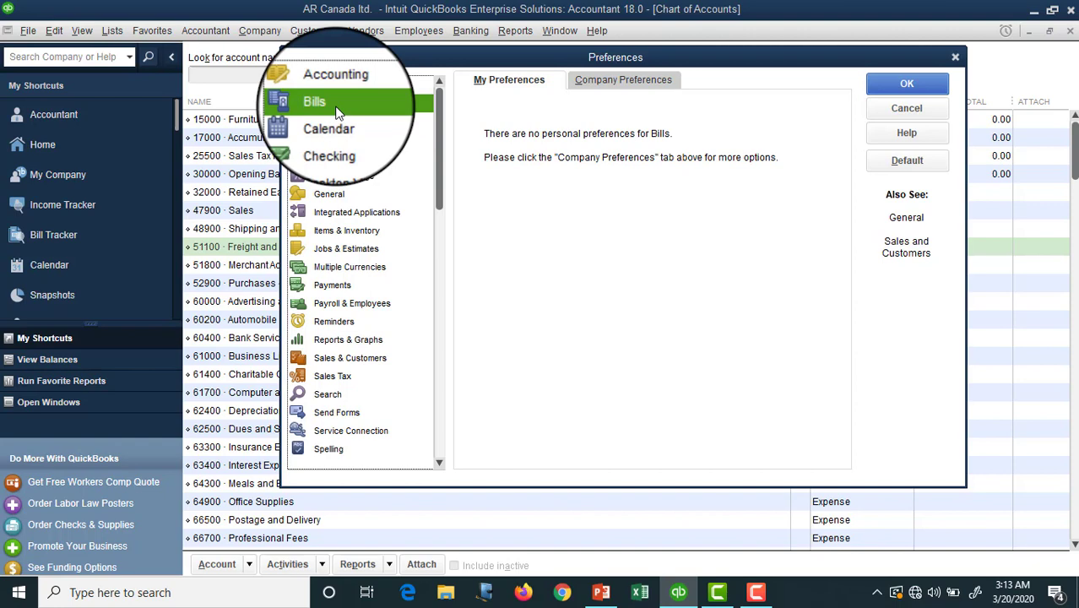
left_click(621, 81)
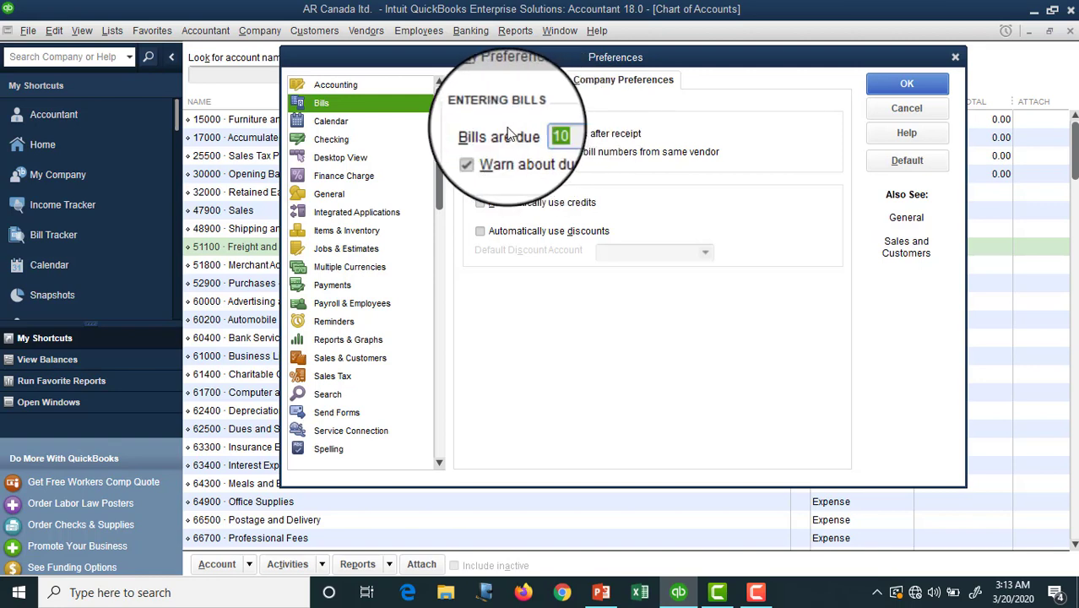
Set bills to be due 30 days after receipt in the company Bills preferences
type("30")
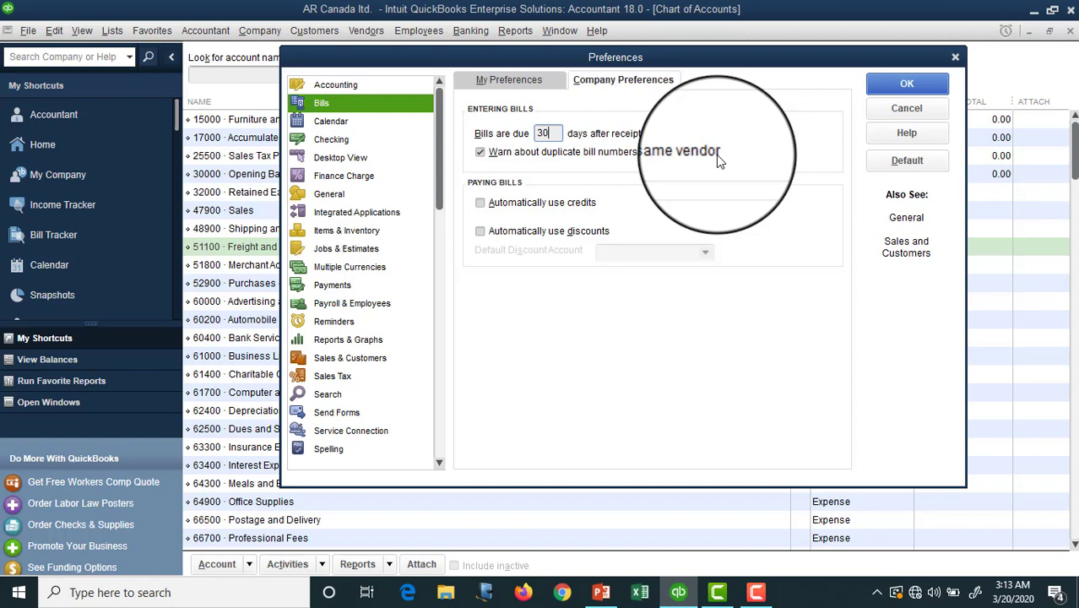
Try the options to automatically use credits and discounts when paying bills, inspect the default discount account choices, and switch both options back off
left_click(480, 203)
left_click(487, 203)
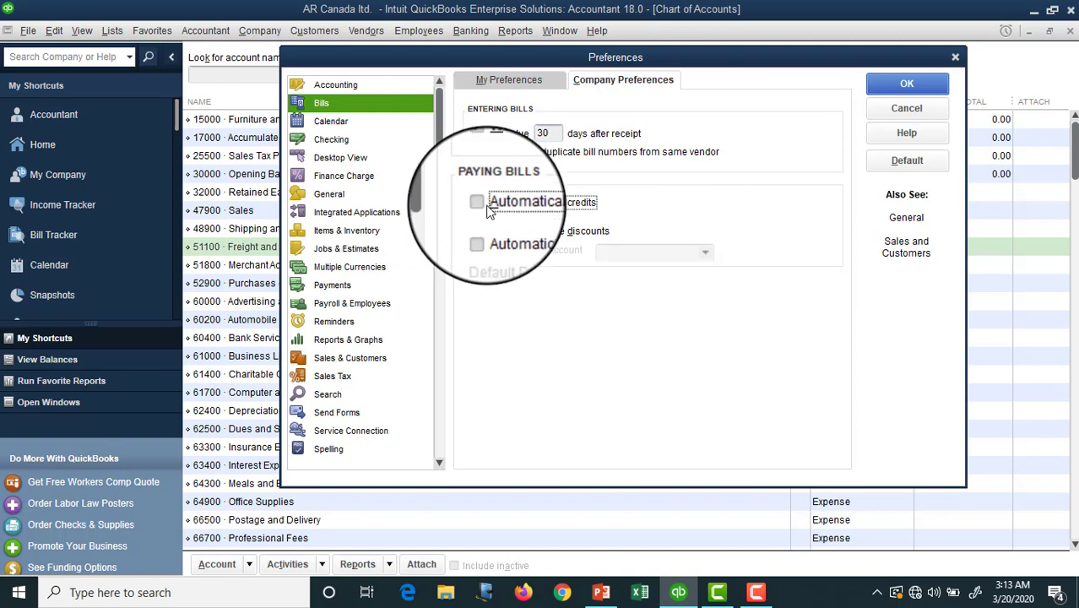
left_click(481, 231)
left_click(481, 231)
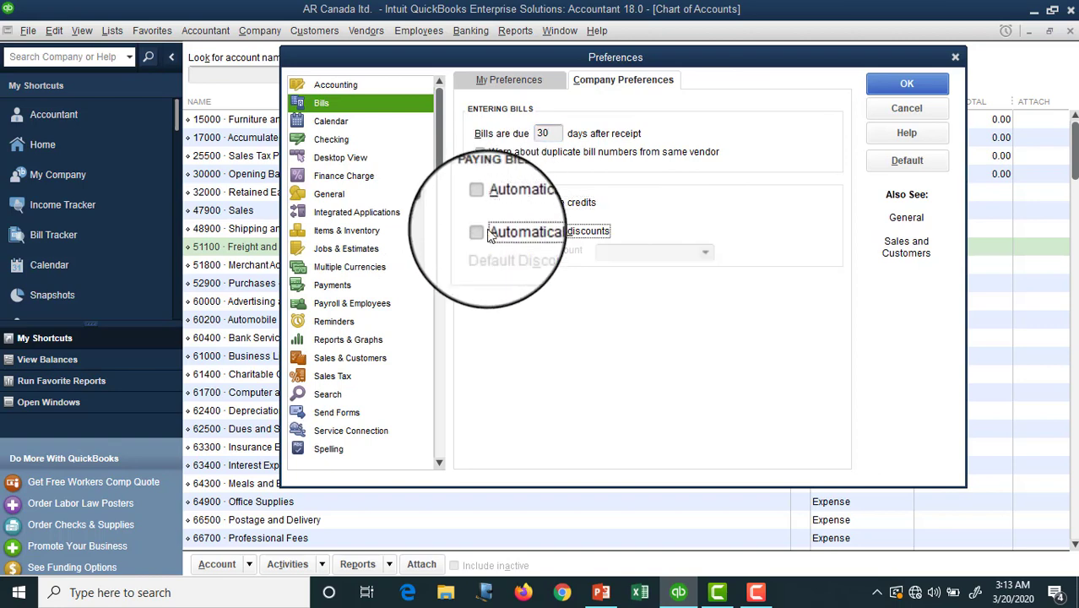
left_click(481, 231)
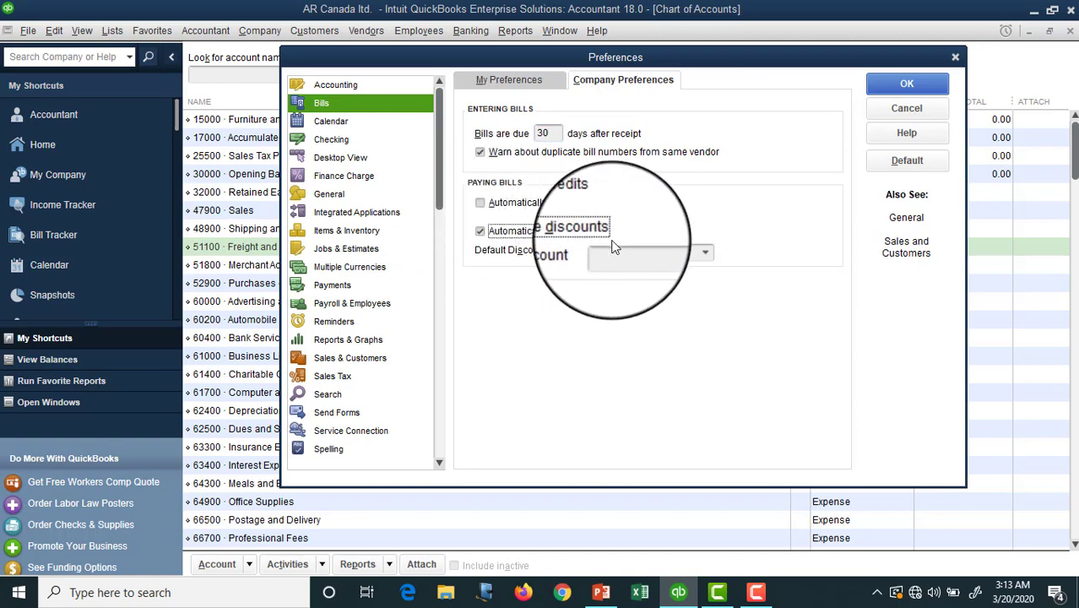
left_click(705, 253)
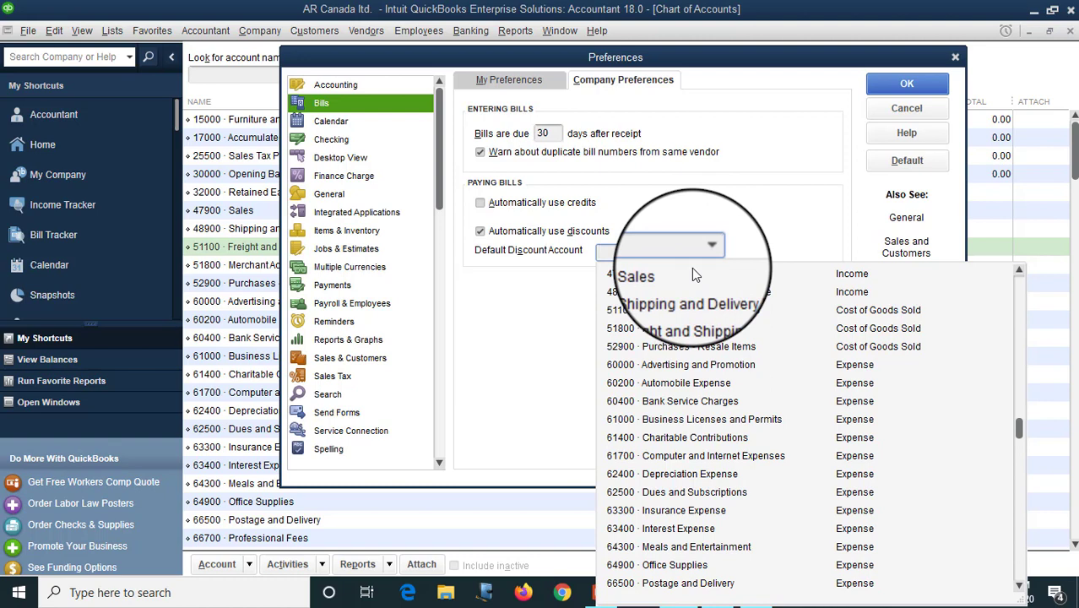
left_click(549, 305)
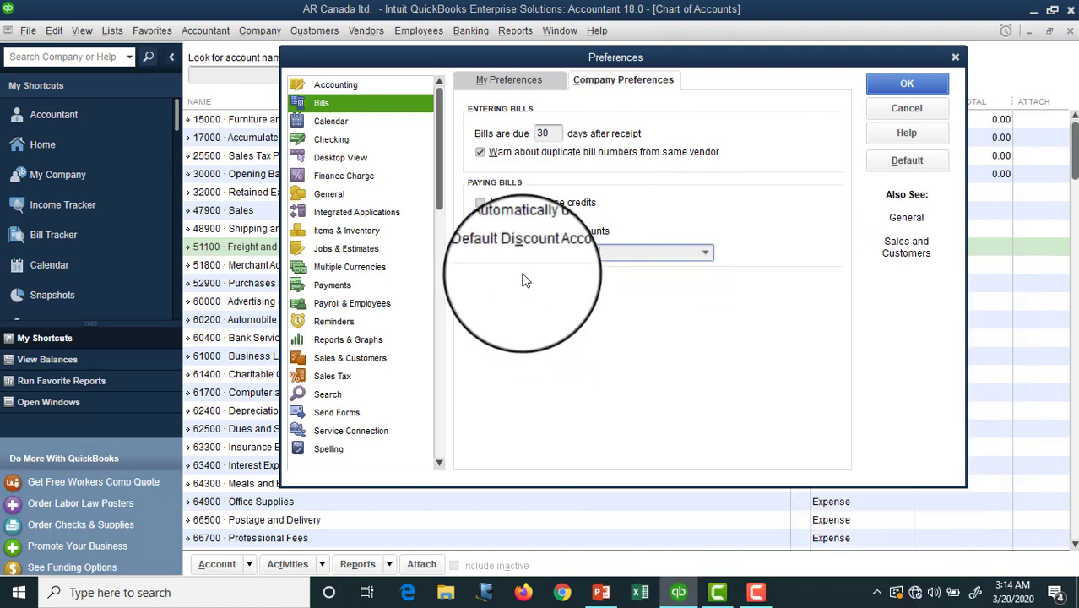
left_click(478, 204)
left_click(479, 230)
left_click(477, 205)
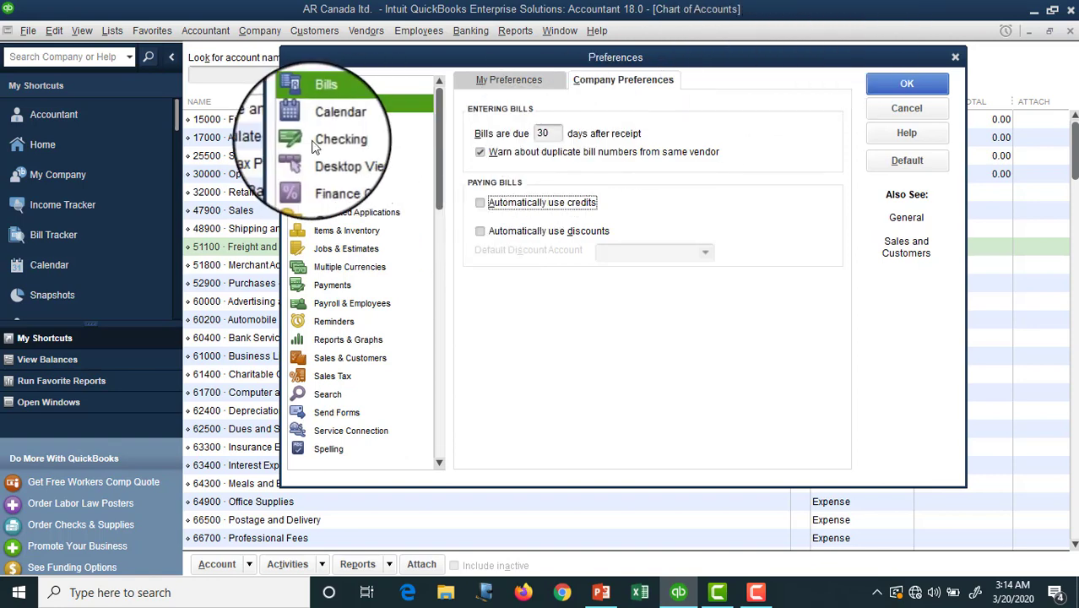
Save the changed Bills preferences and display the personal preferences for Calendar
left_click(327, 123)
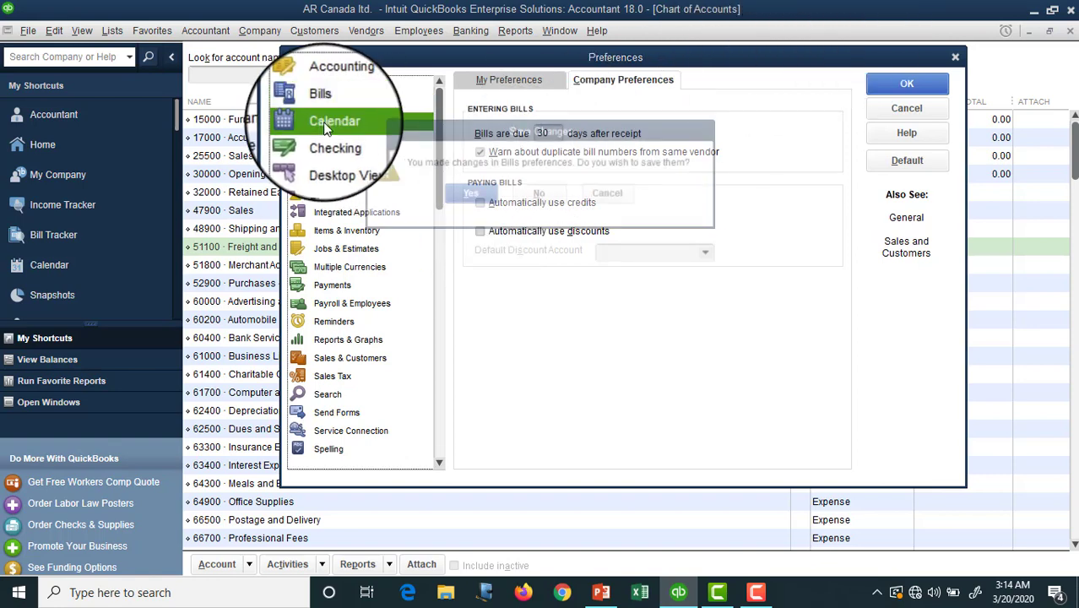
left_click(479, 191)
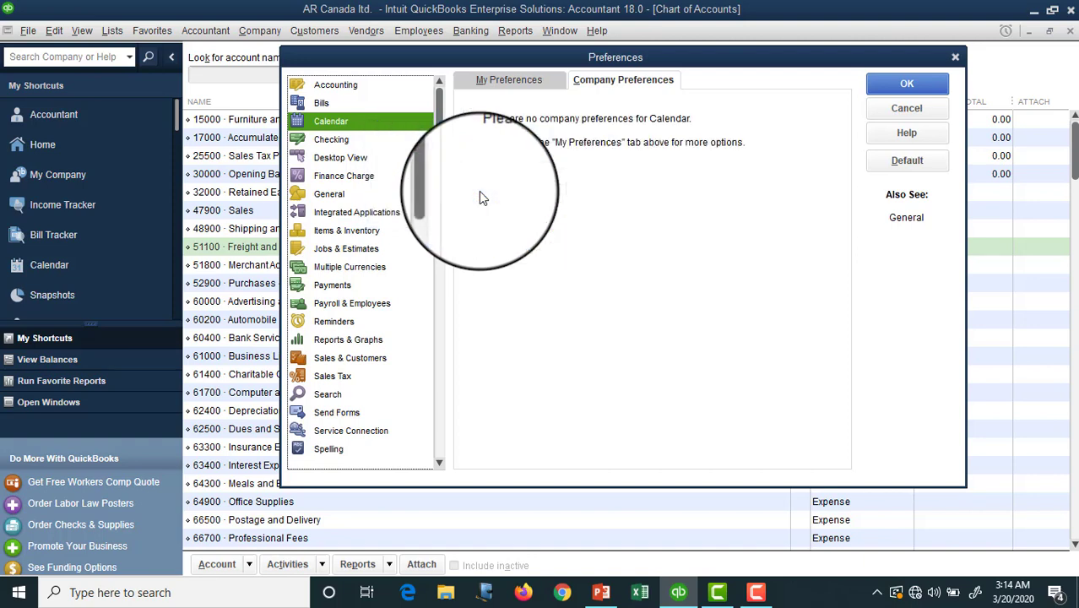
left_click(526, 78)
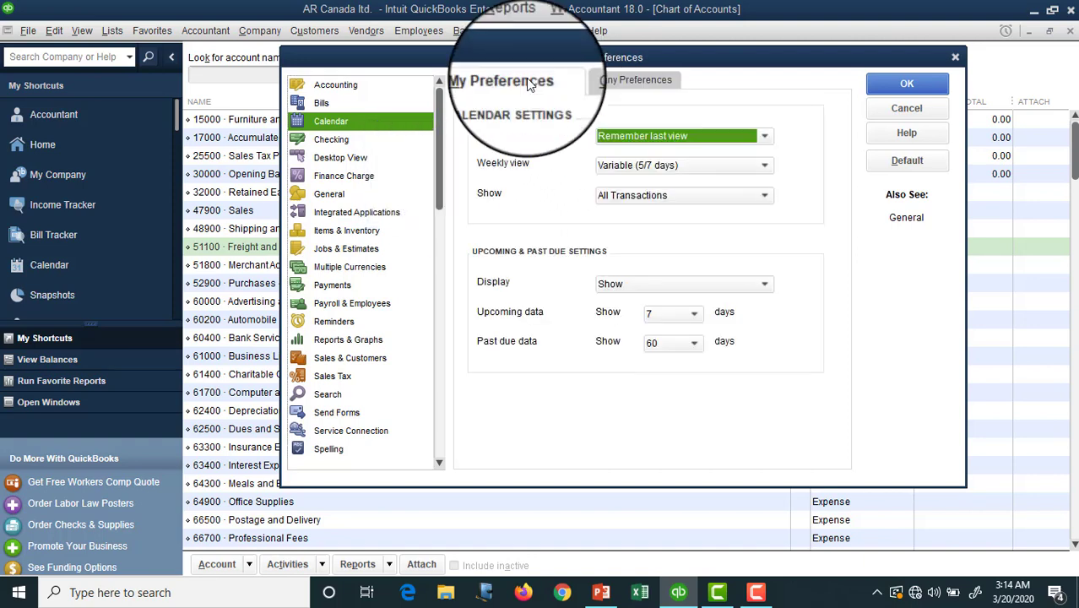
Set the calendar view to Daily view and the weekly view to Fixed (5 days)
left_click(764, 138)
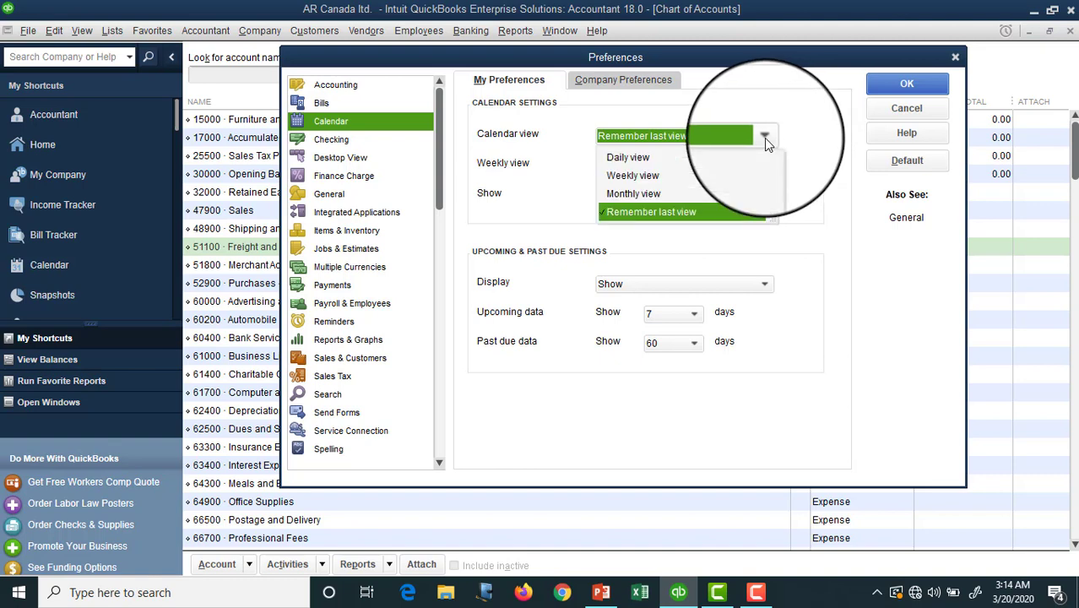
left_click(653, 158)
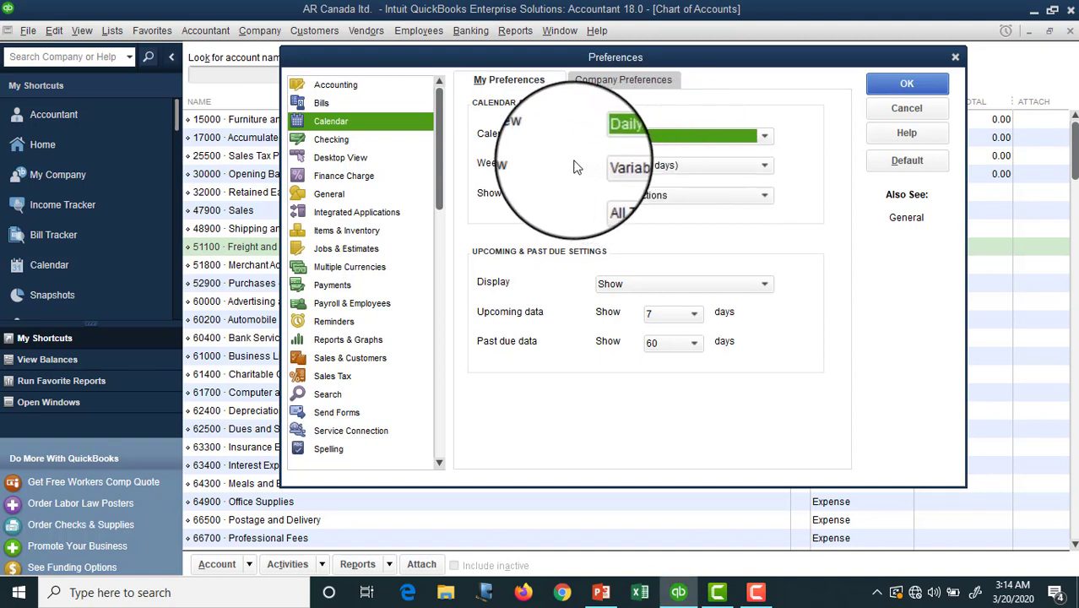
left_click(765, 167)
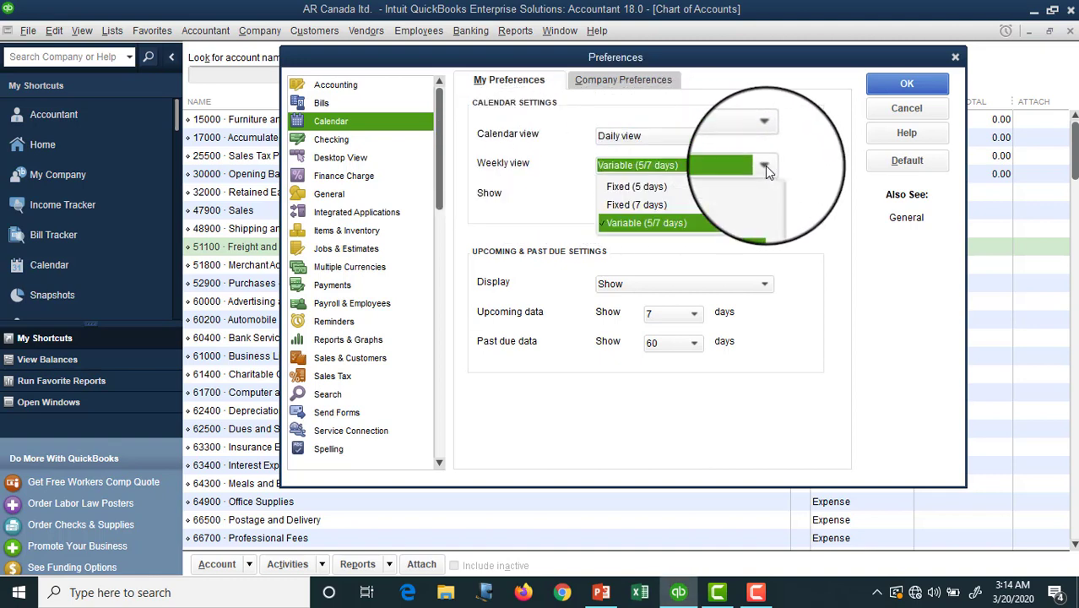
left_click(625, 189)
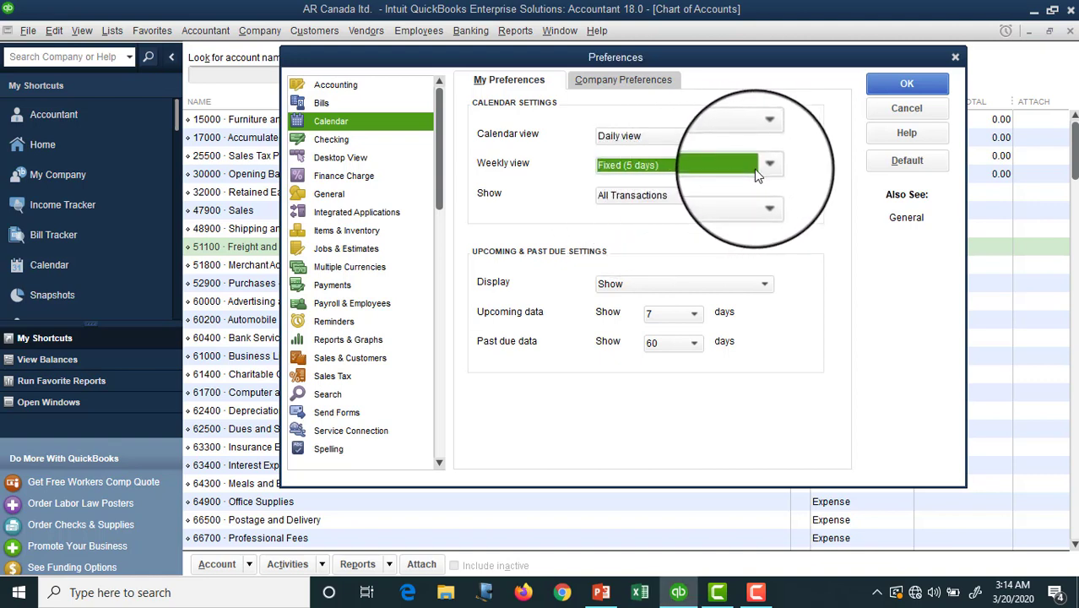
Try showing only To Do items in the calendar, and restore the selection to All Transactions
left_click(752, 197)
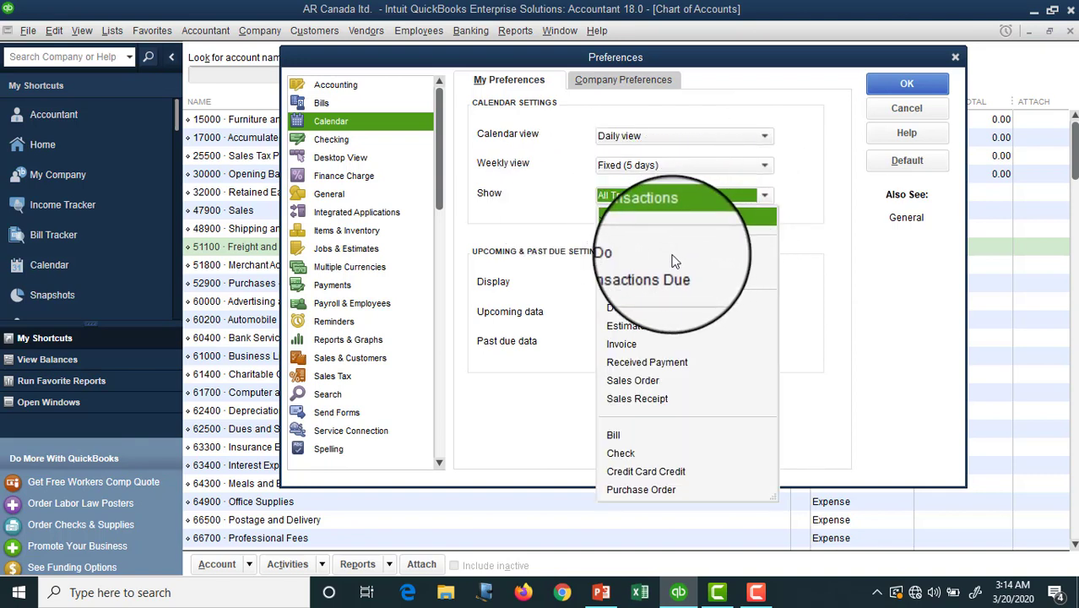
left_click(635, 255)
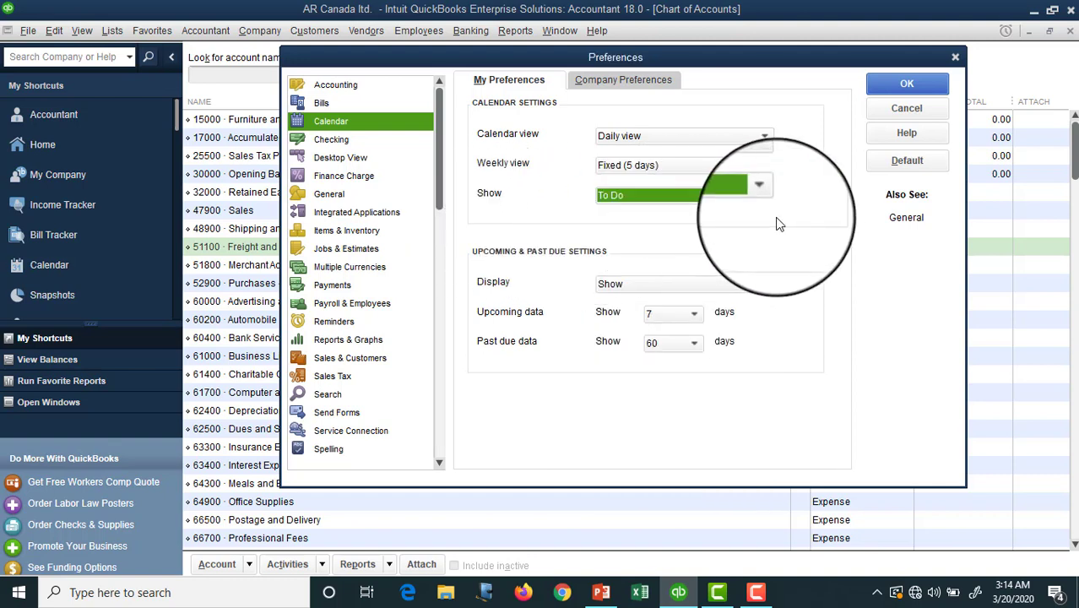
left_click(764, 195)
left_click(671, 219)
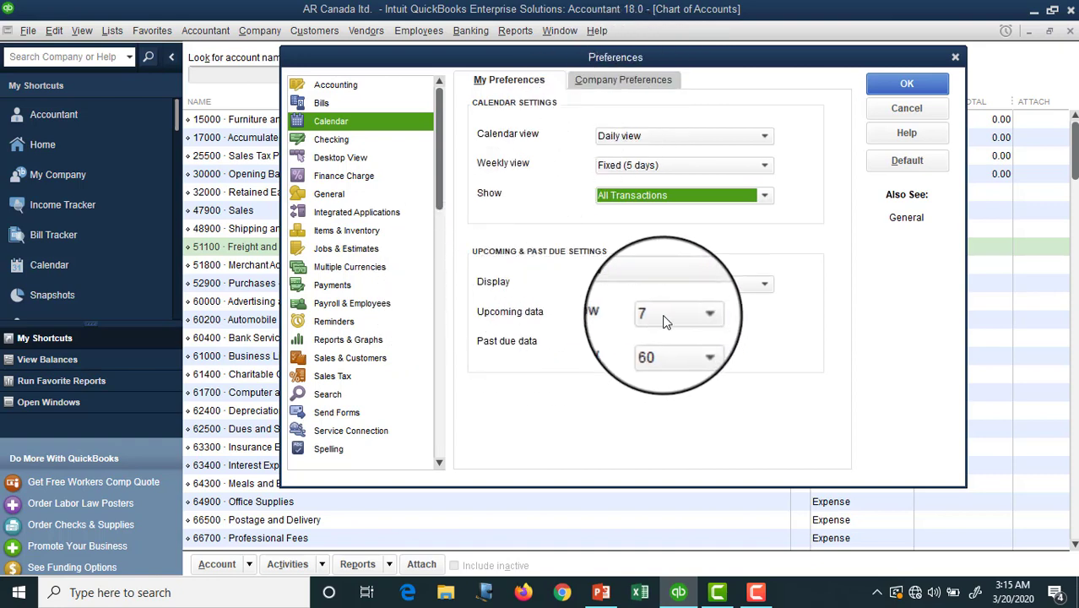
Save the changed Calendar preferences, allow the open windows to close, and display the Checking preferences
left_click(340, 140)
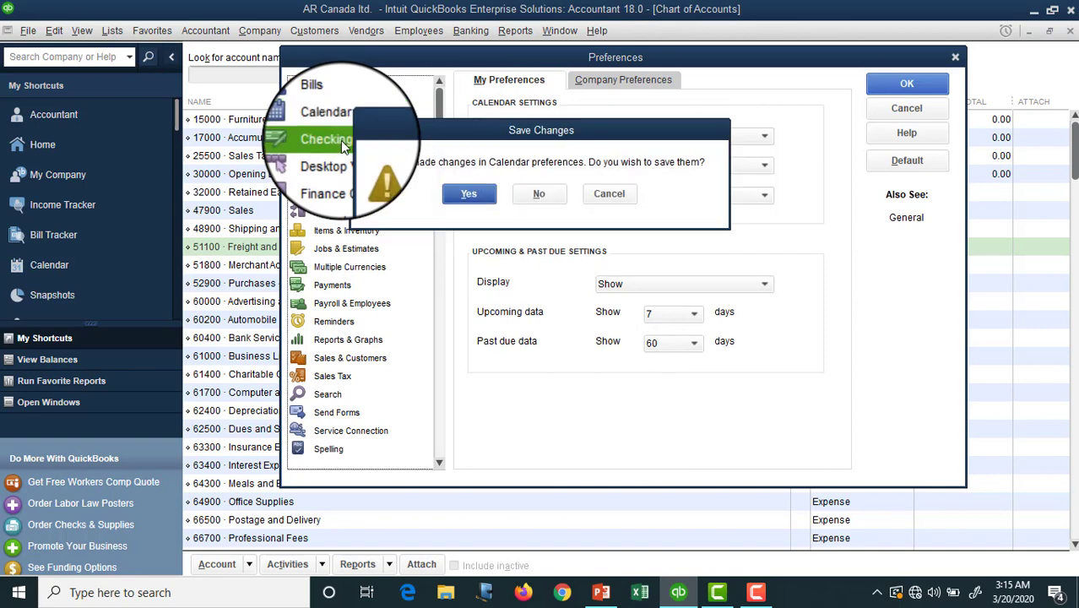
left_click(471, 196)
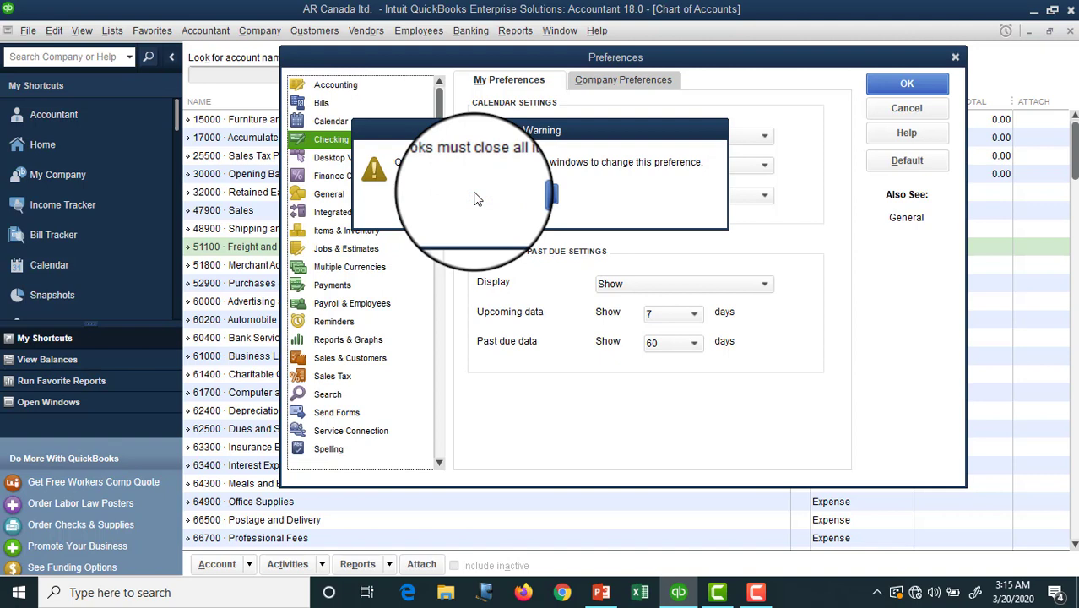
left_click(541, 193)
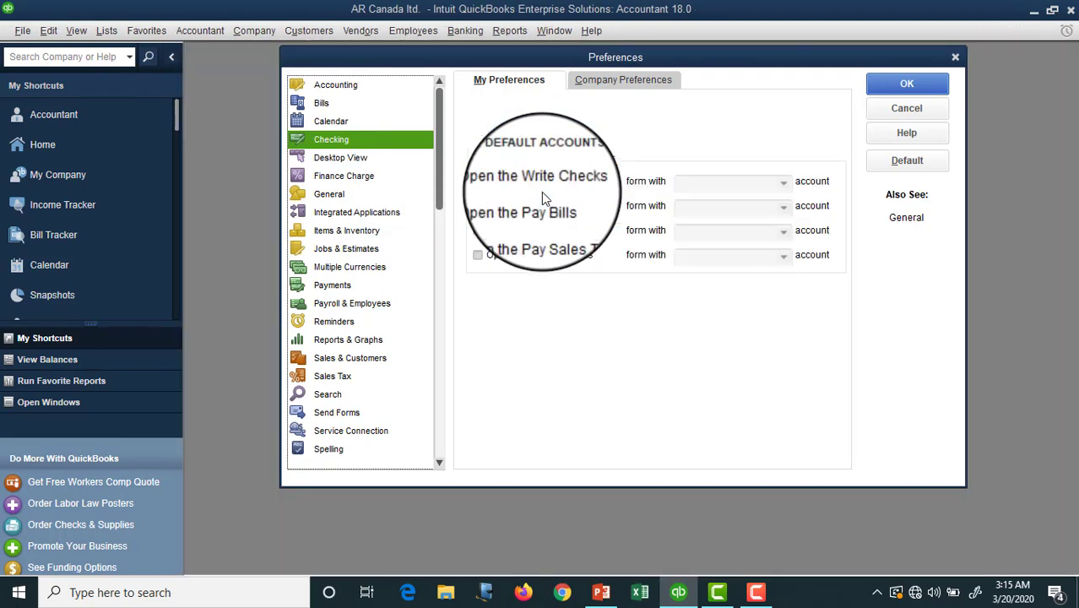
In the company Checking preferences, turn on account names on vouchers, check date change when a non-cleared check is printed, and starting with the payee field
left_click(606, 78)
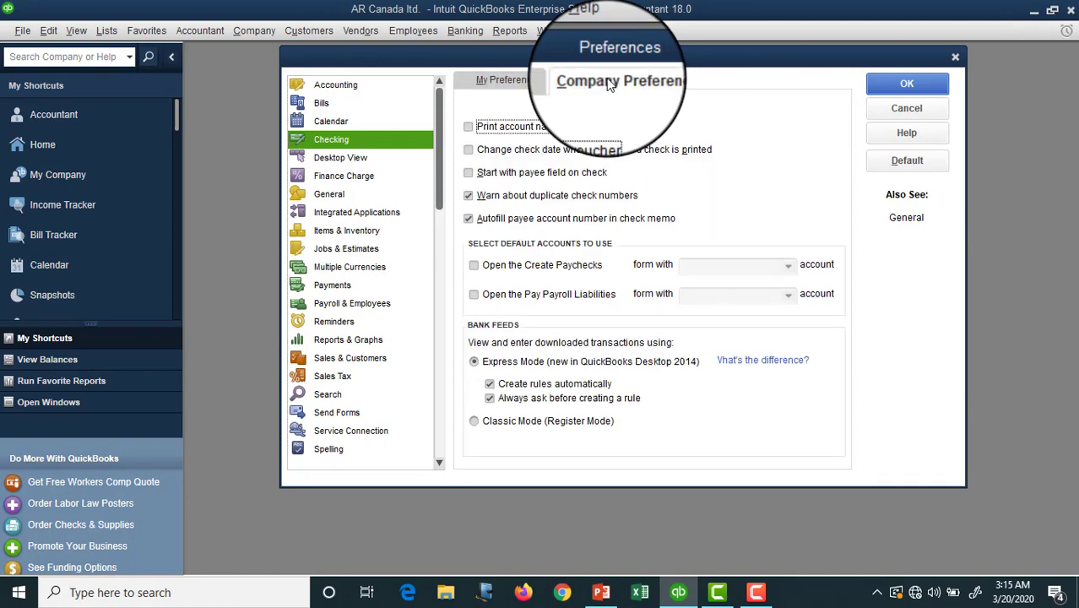
left_click(528, 157)
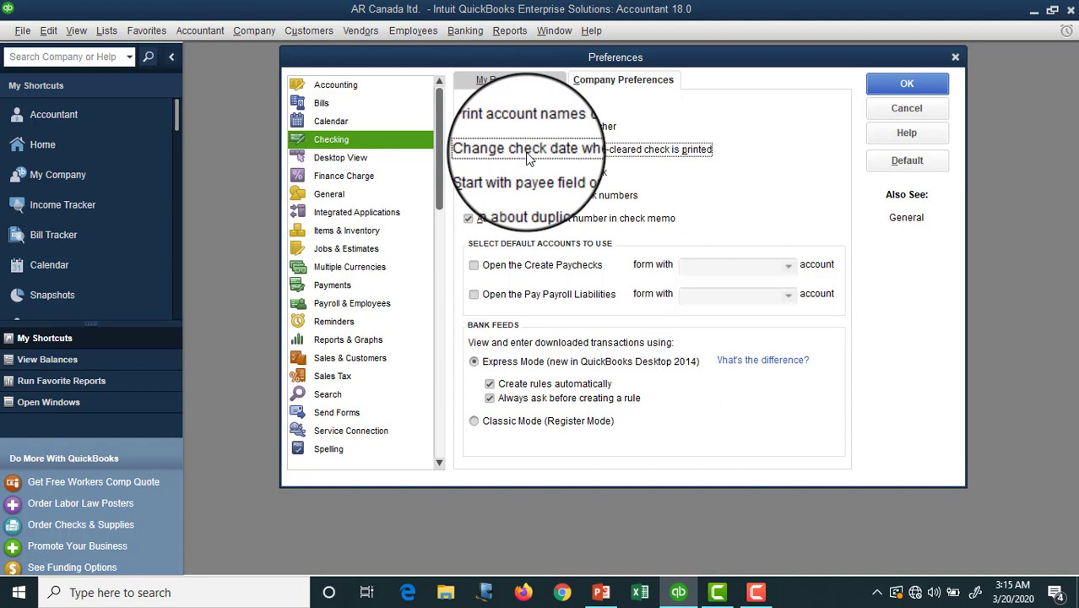
left_click(525, 179)
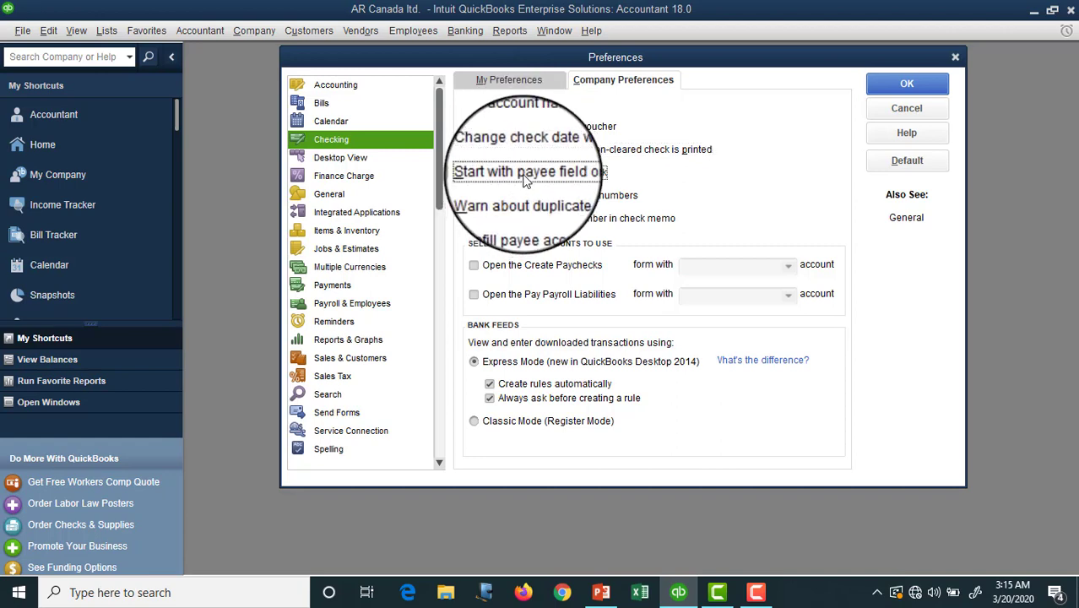
Try the default account option for the Create Paychecks form, inspect its account choices, and switch it back off
left_click(529, 272)
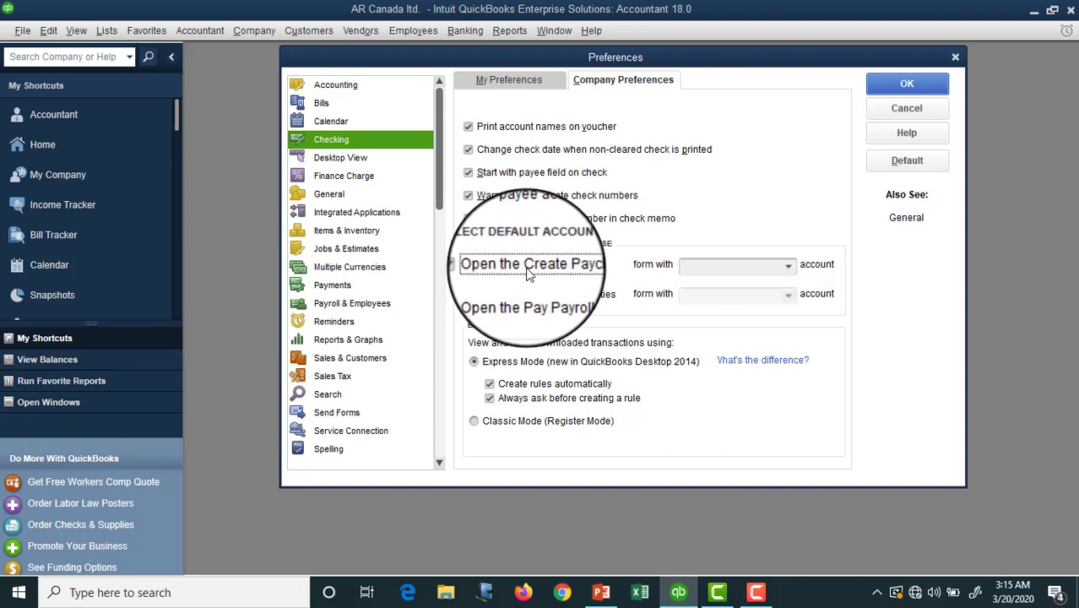
left_click(786, 266)
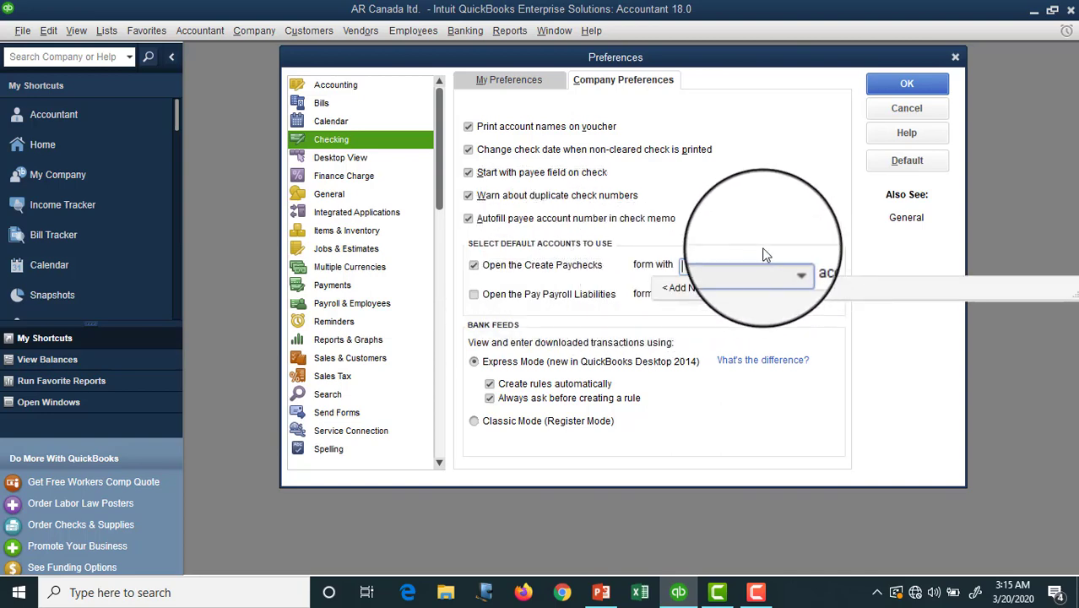
left_click(753, 211)
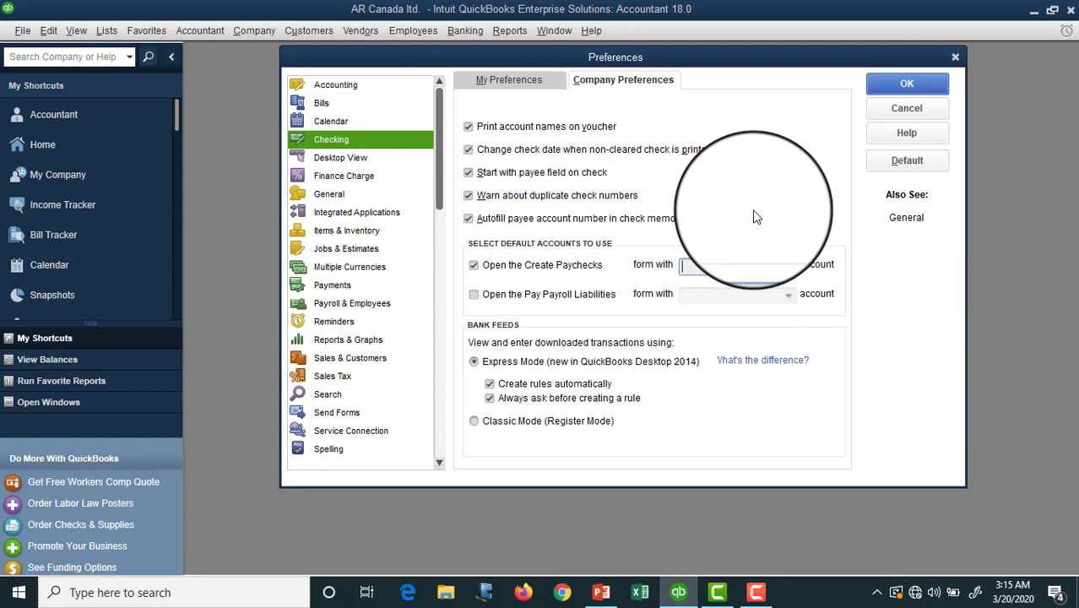
left_click(476, 266)
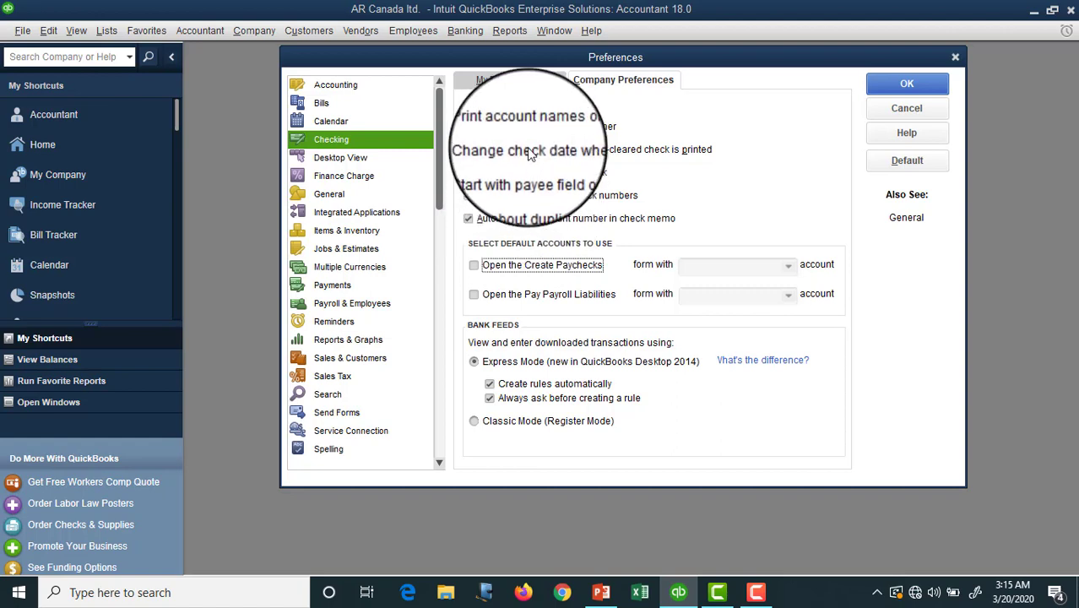
Check the personal Checking preferences, save the Checking changes, and display the Desktop View preferences
left_click(517, 80)
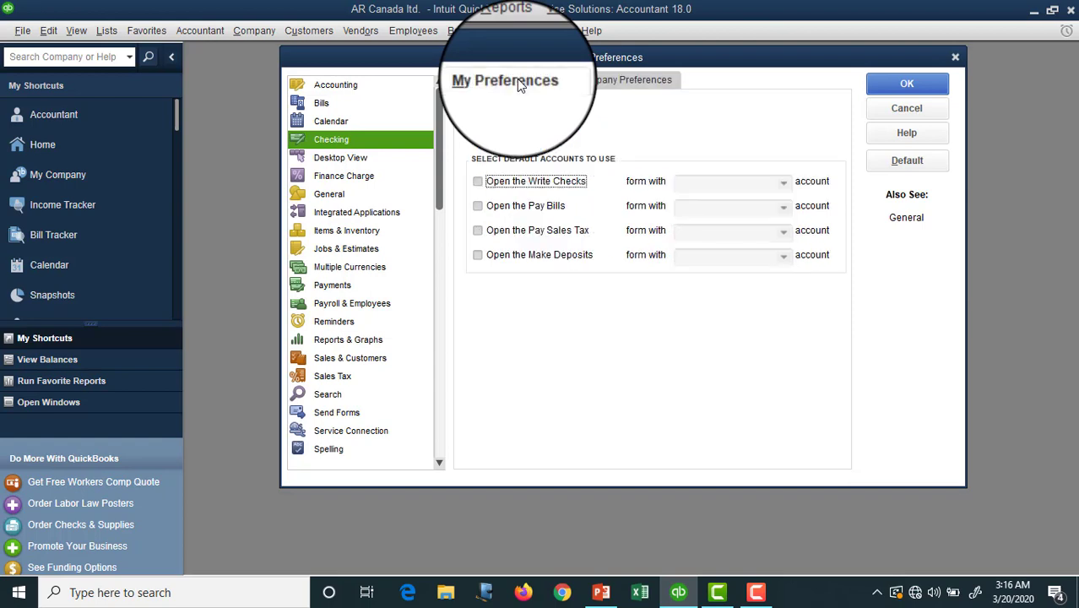
left_click(340, 160)
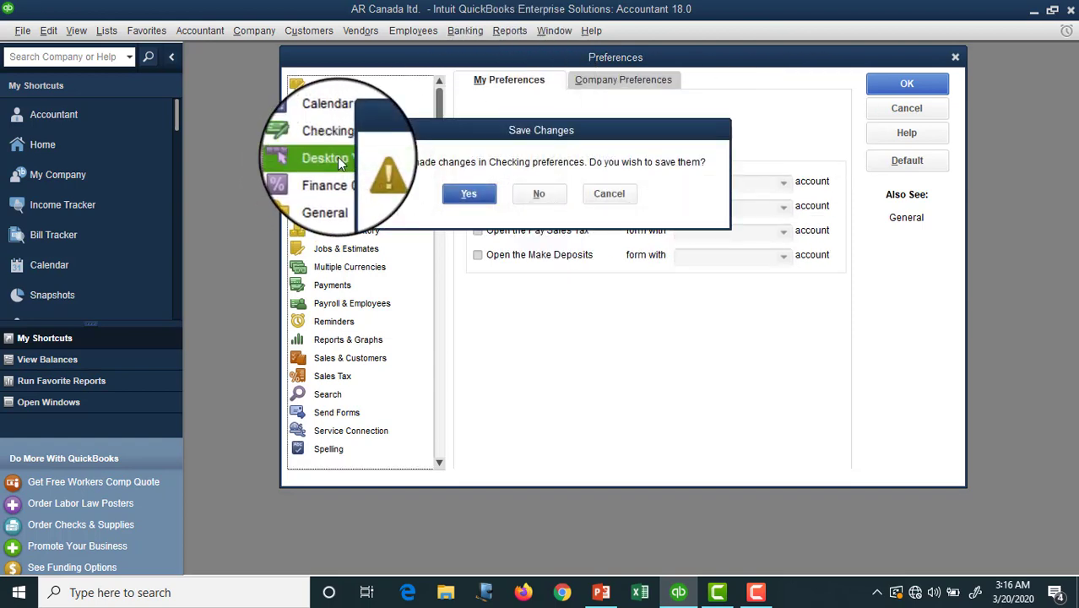
left_click(474, 191)
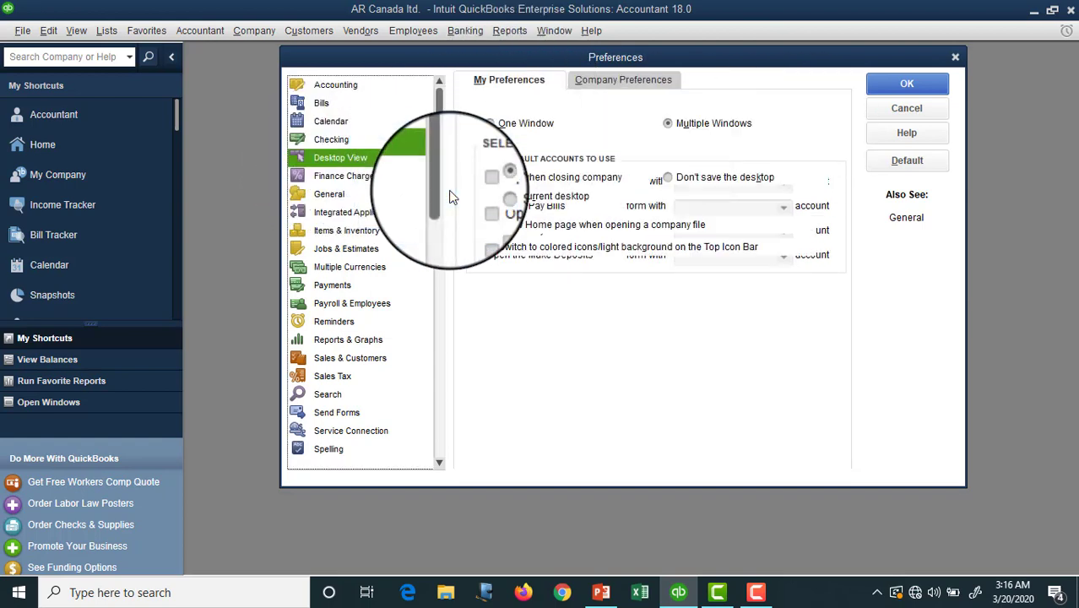
Try the One Window view and Save current desktop options, and restore Multiple Windows and Save when closing company
left_click(496, 129)
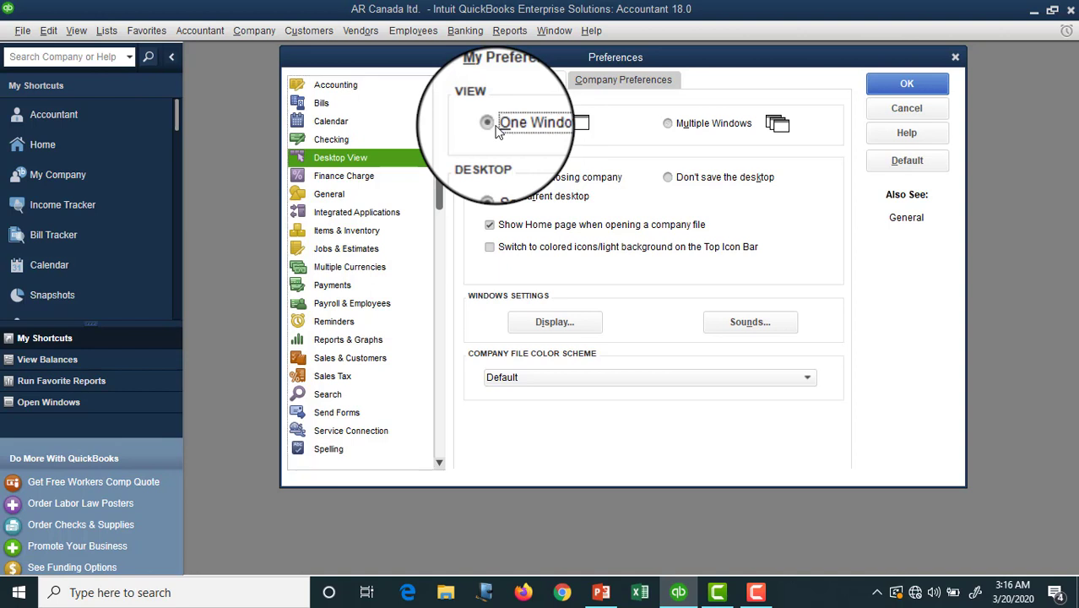
left_click(671, 129)
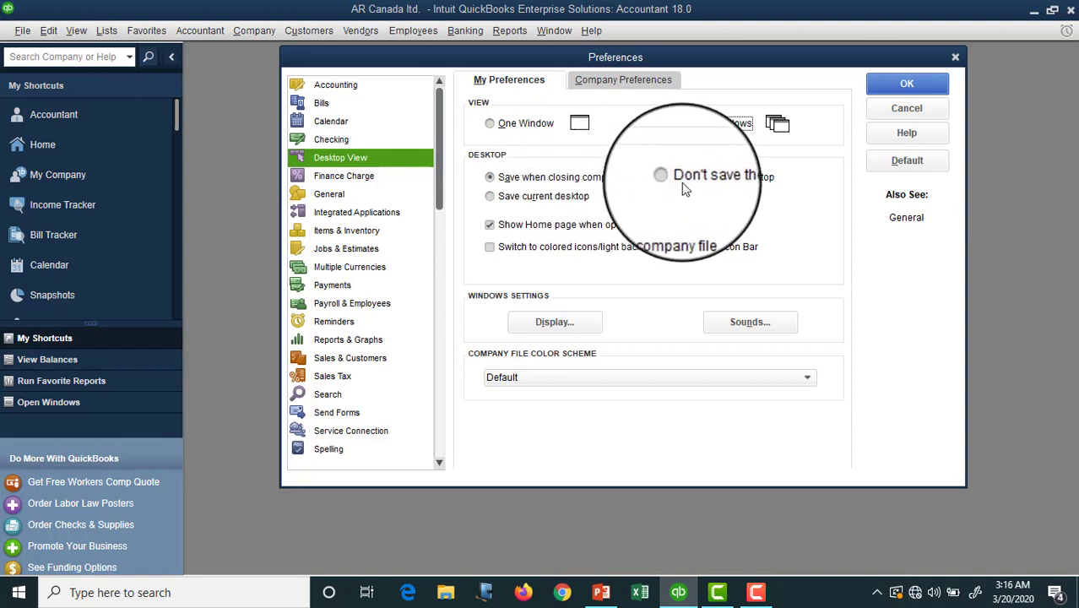
left_click(518, 202)
left_click(508, 185)
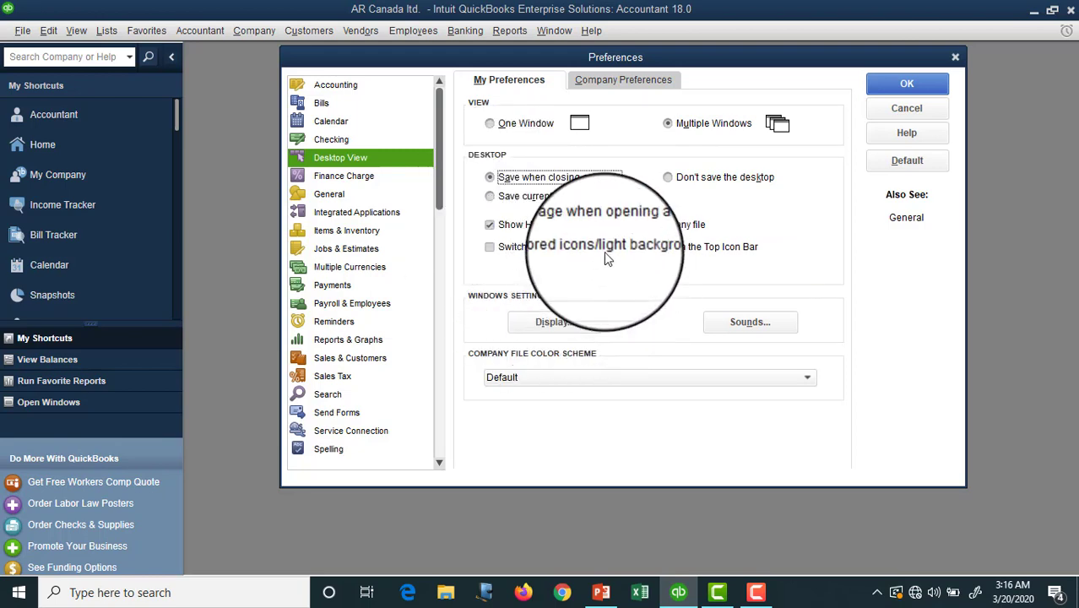
Review the company preferences for Desktop View and display those for Finance Charge
left_click(618, 78)
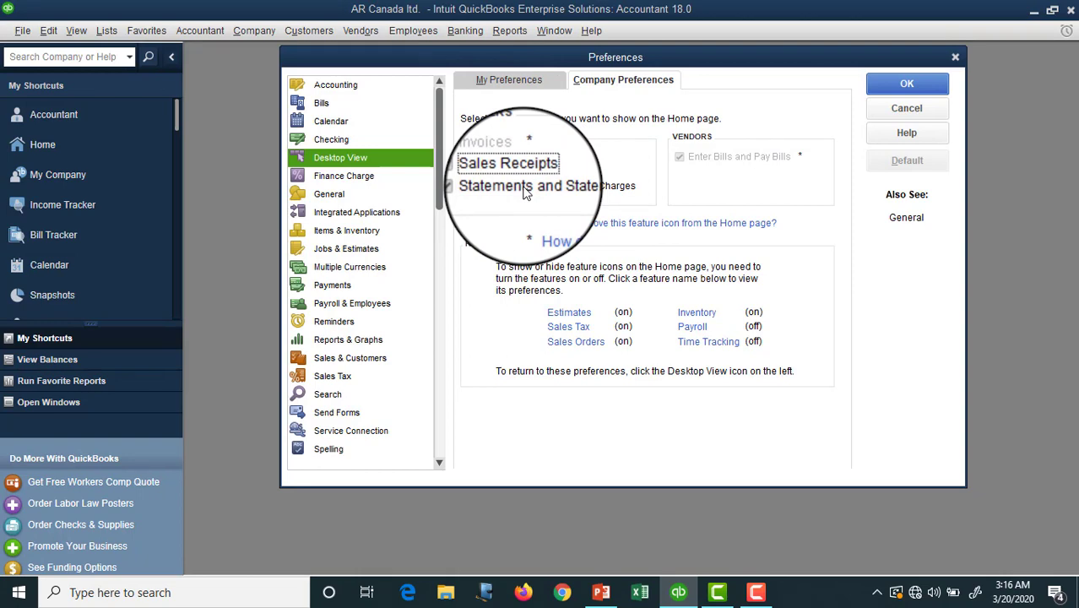
left_click(362, 176)
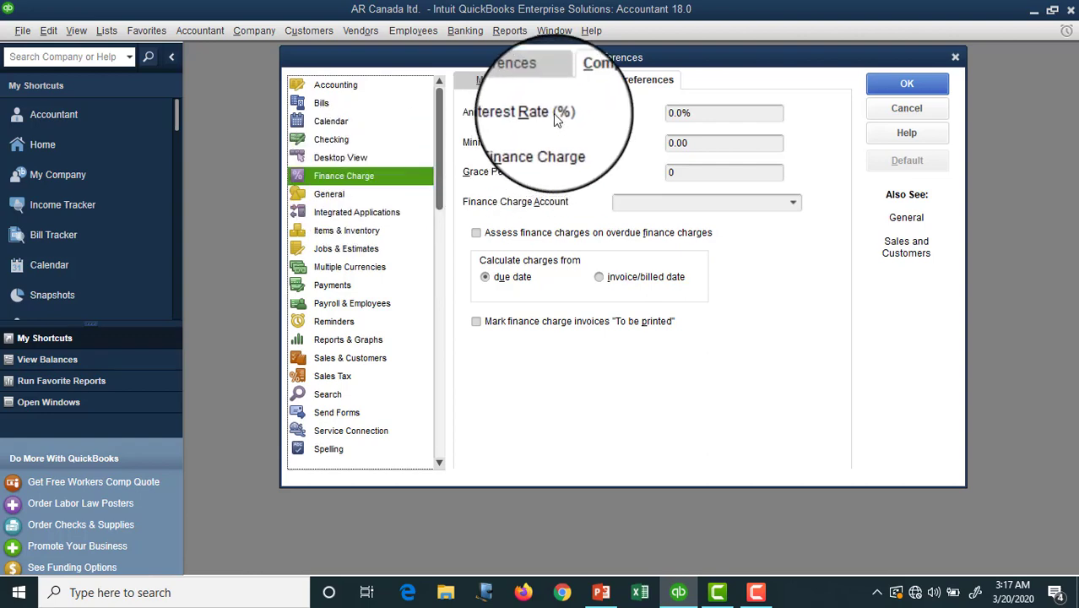
Check the personal and company preferences for Finance Charge
left_click(538, 77)
left_click(617, 86)
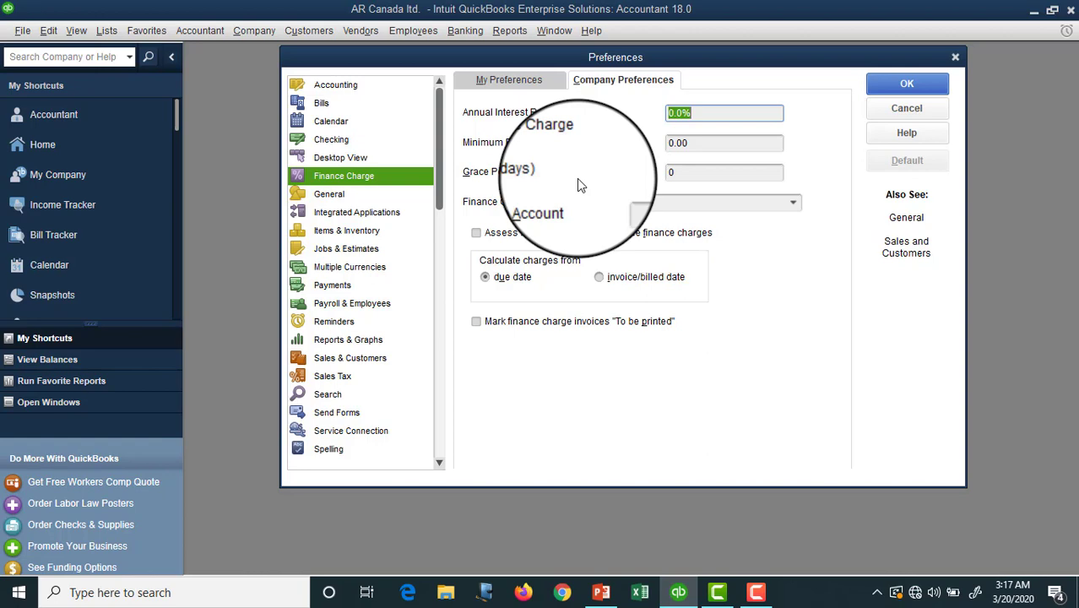
Turn on Pressing Enter moves between fields in the personal General preferences
left_click(346, 197)
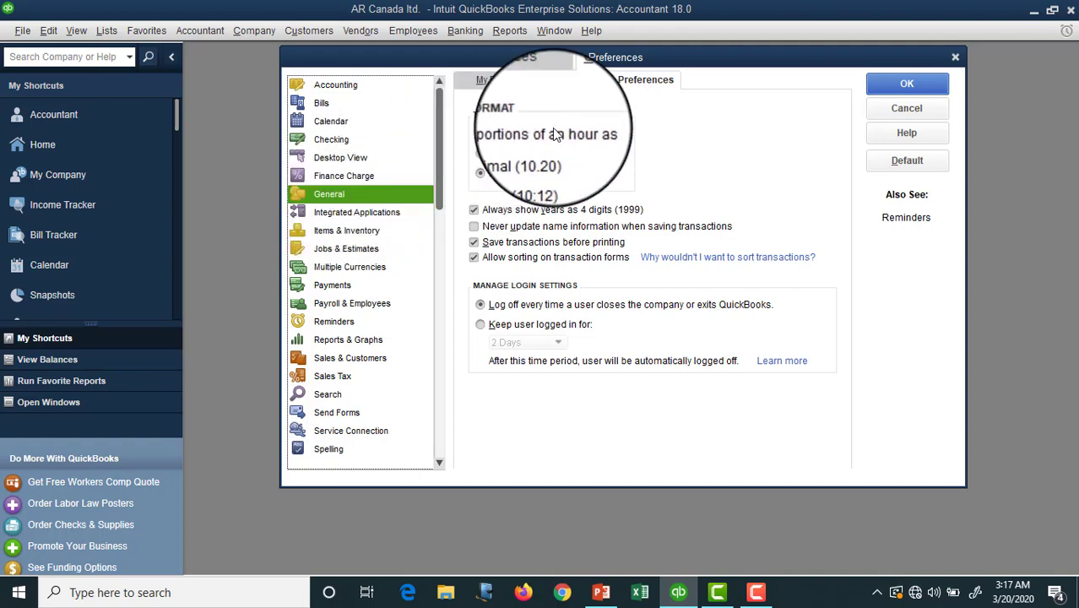
left_click(518, 83)
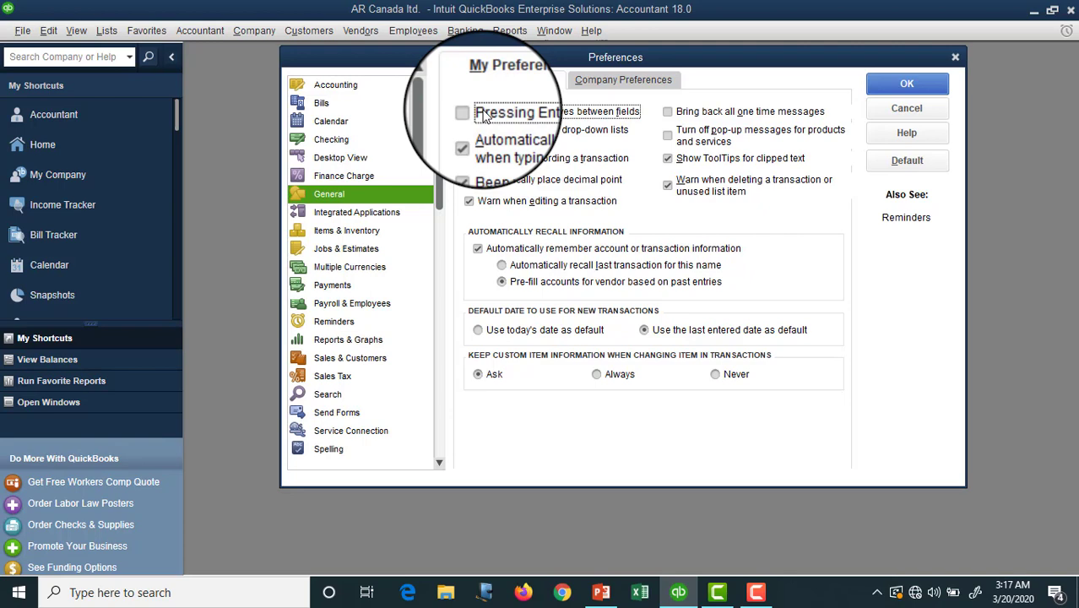
left_click(483, 116)
Try the options Bring back all one time messages and Turn off pop-up messages for products and services, switching each back off
left_click(668, 113)
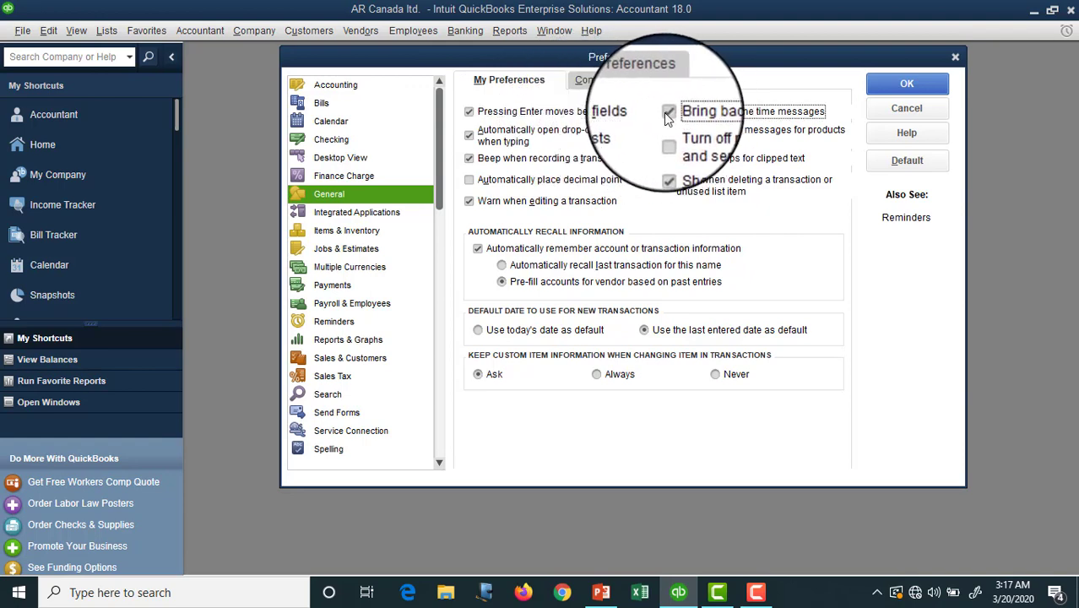
left_click(668, 115)
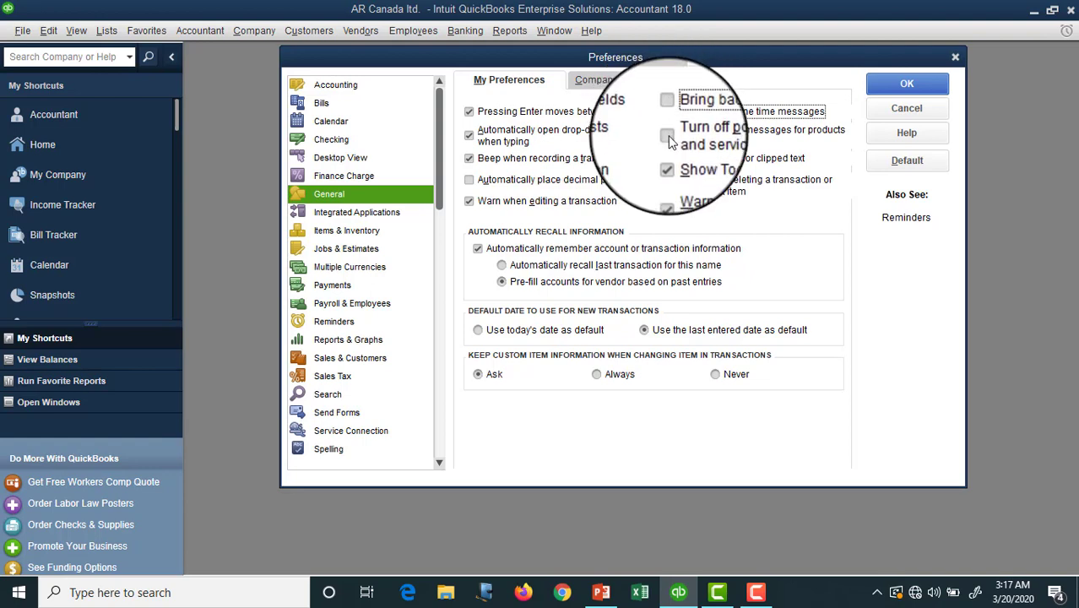
left_click(667, 137)
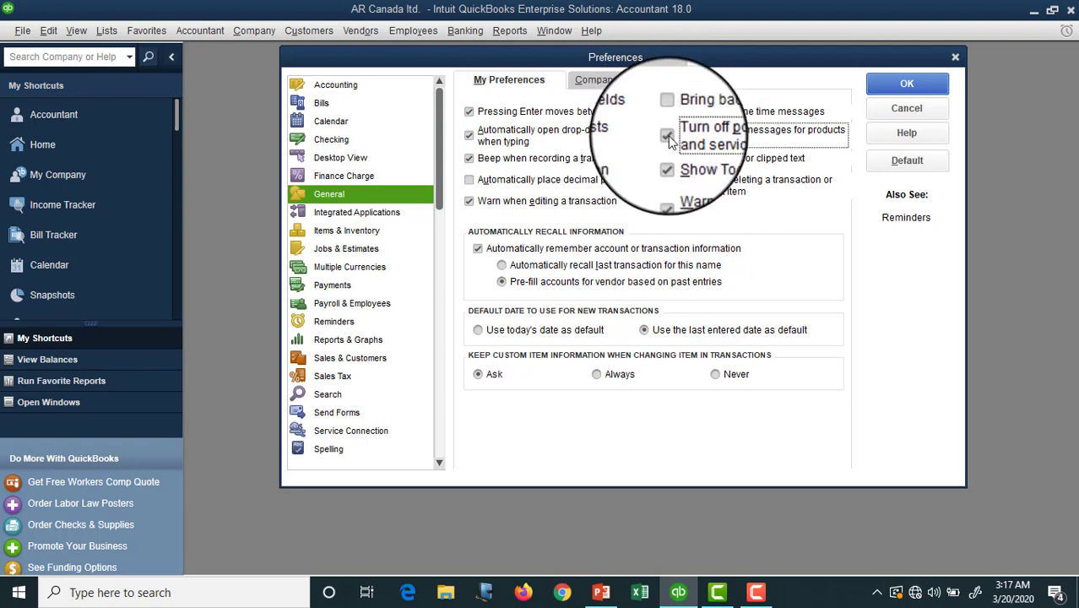
left_click(668, 137)
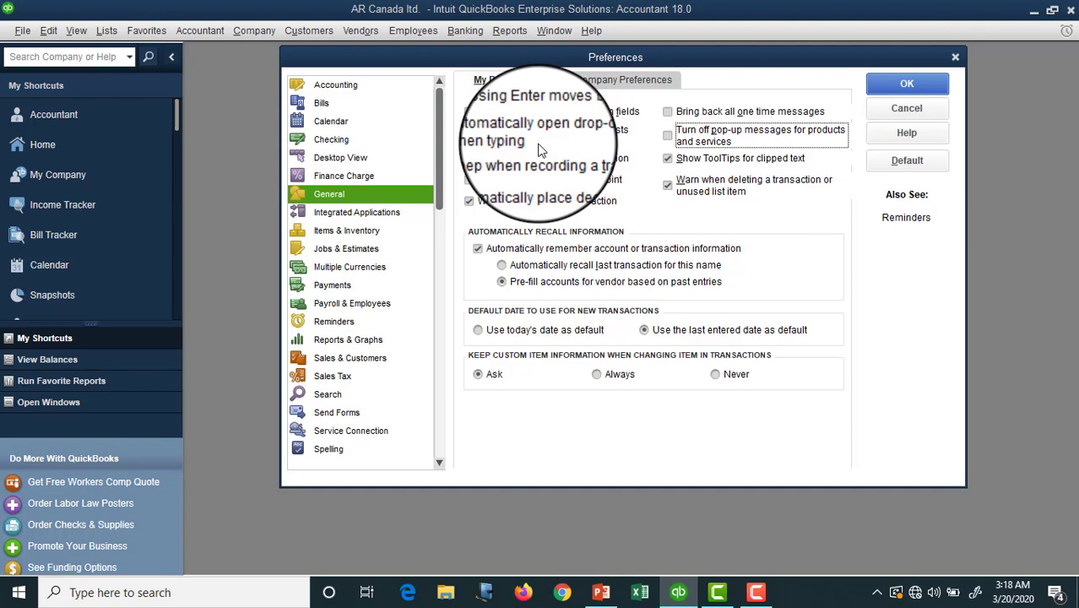
Turn on Automatically place decimal point and set information recall to Automatically recall last transaction for this name
left_click(486, 183)
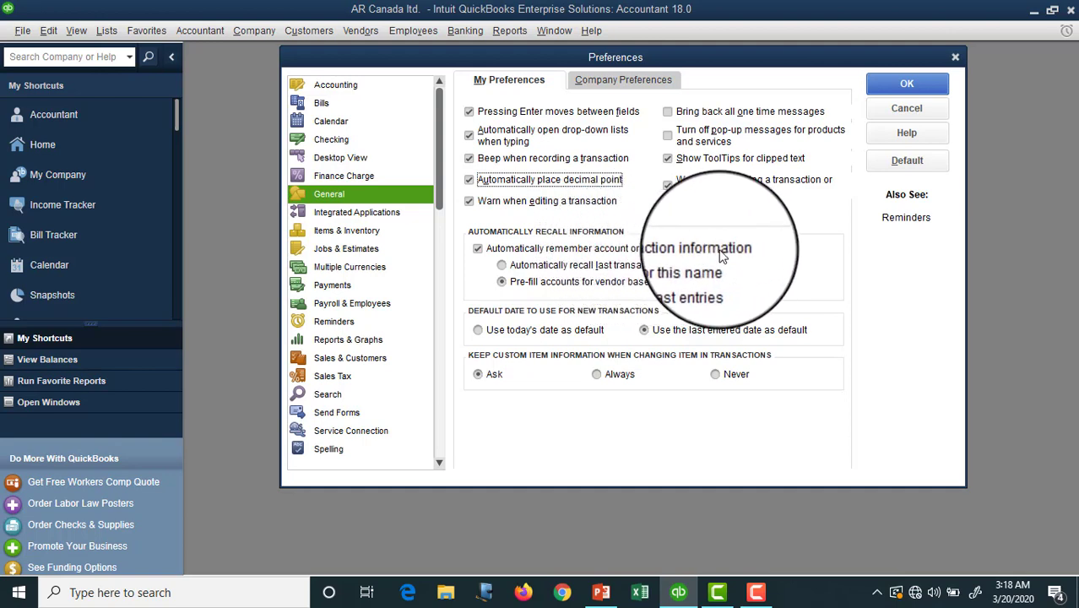
left_click(502, 264)
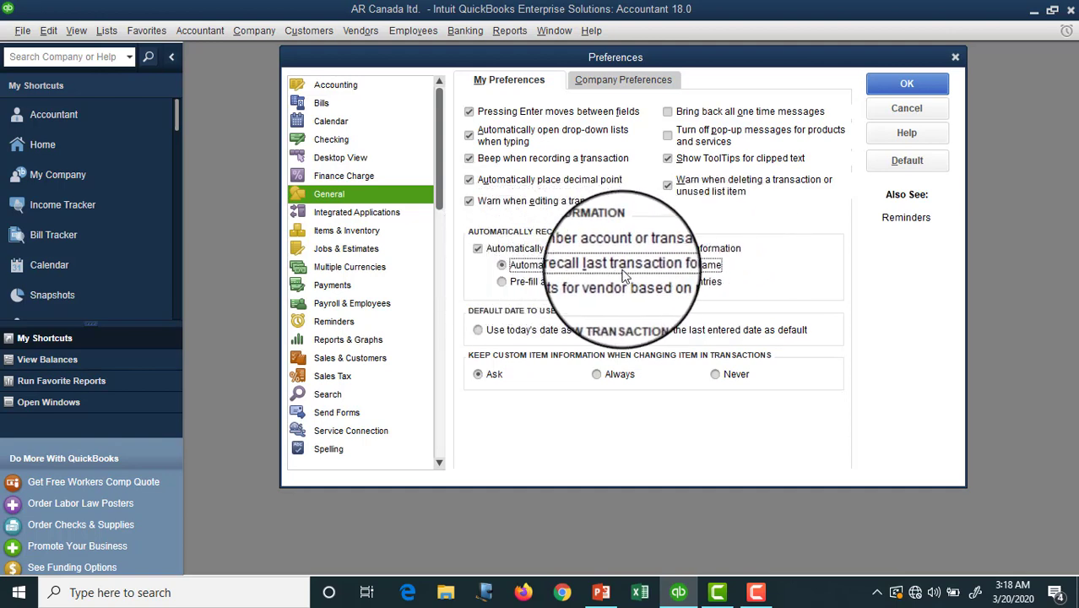
left_click(503, 281)
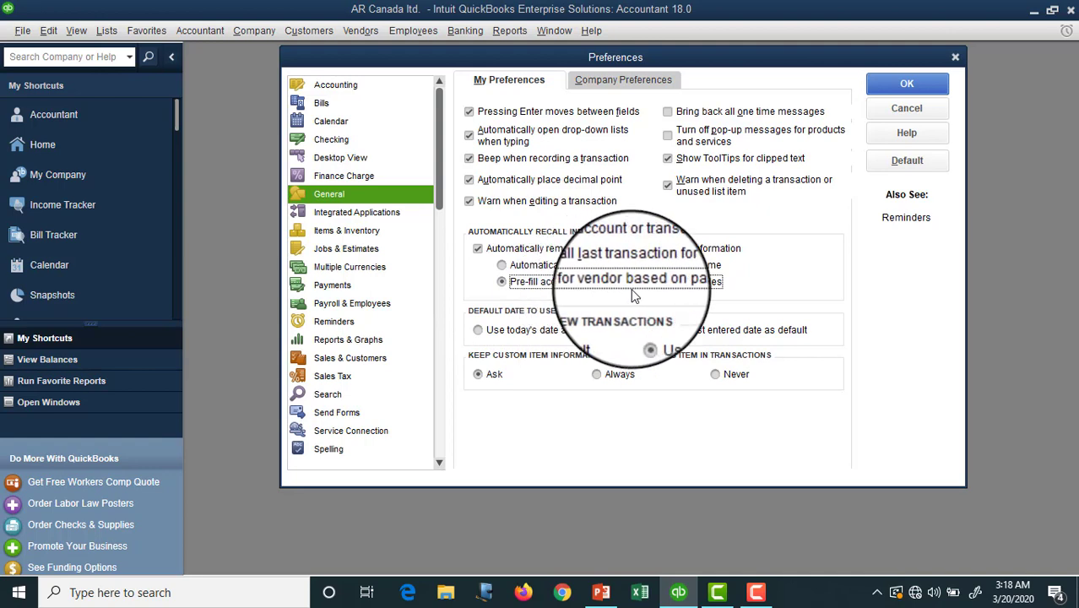
left_click(502, 266)
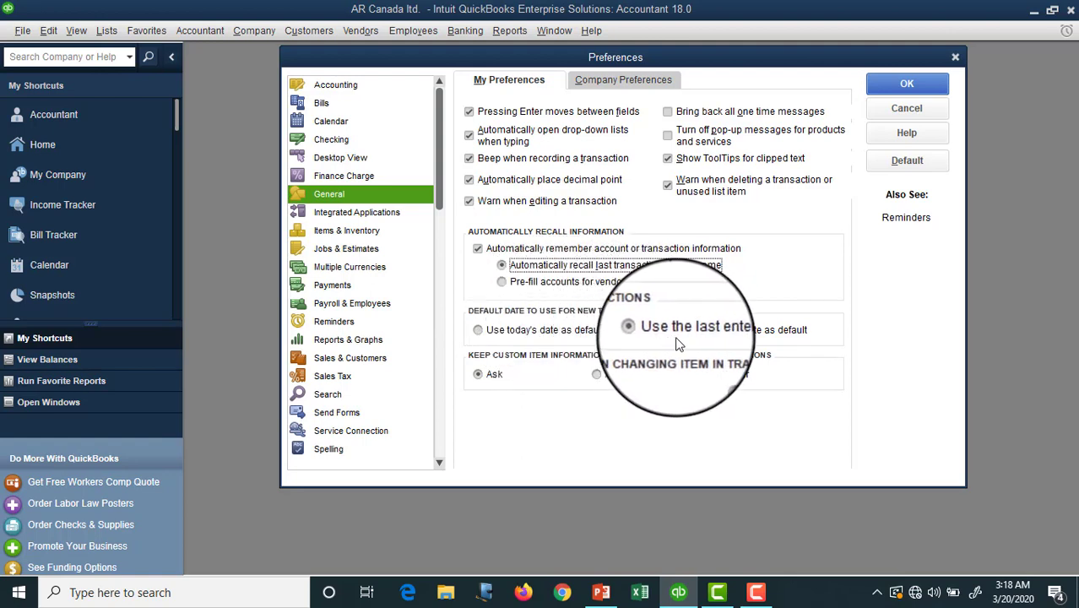
Use today's date as default for new transactions, and enable the company option Never update name information when saving transactions
left_click(485, 333)
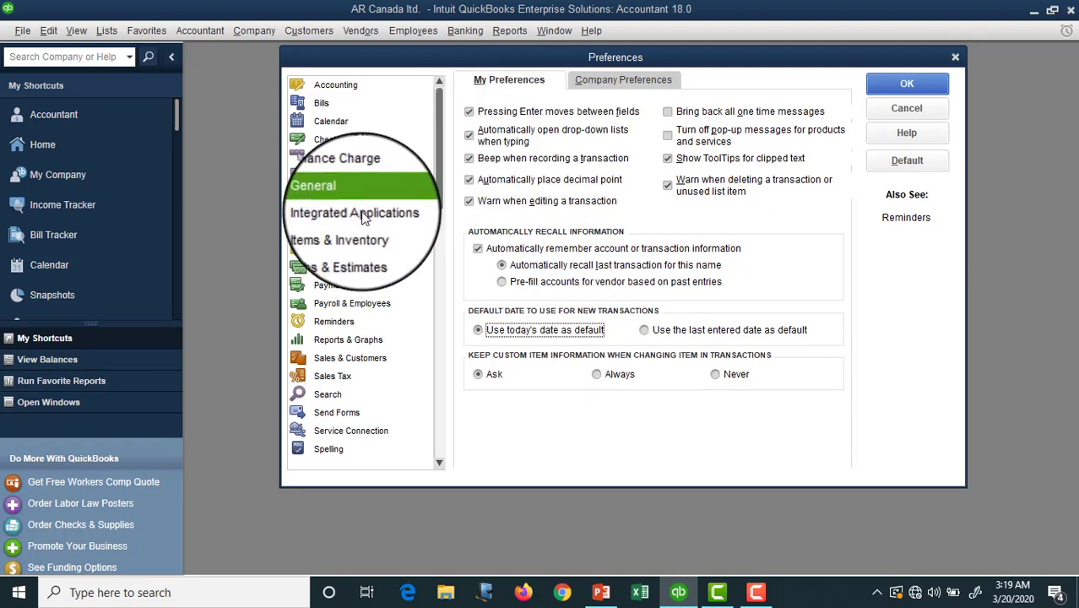
left_click(620, 80)
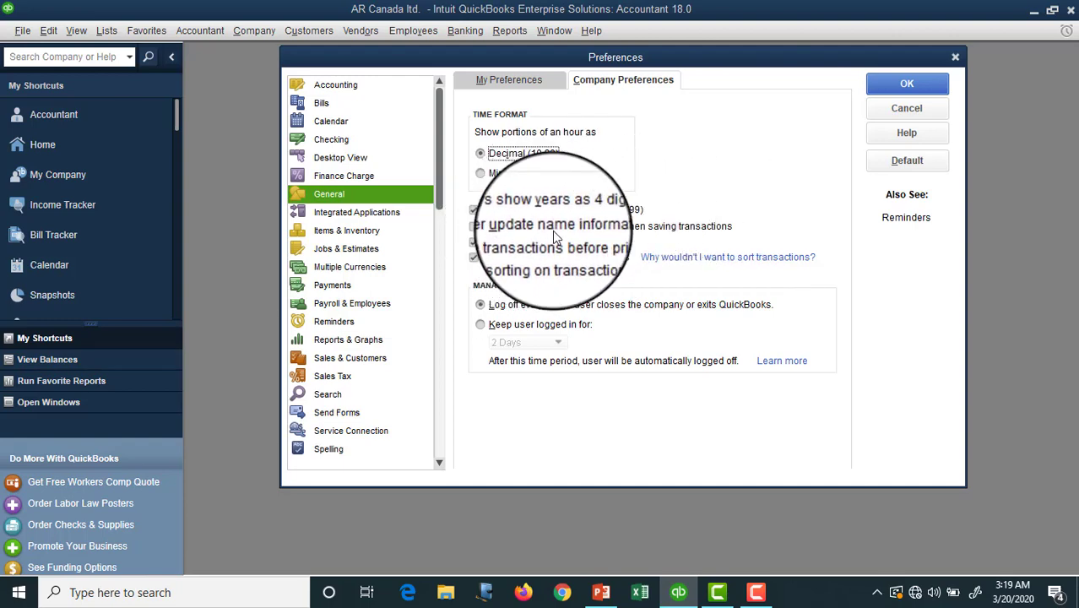
left_click(500, 228)
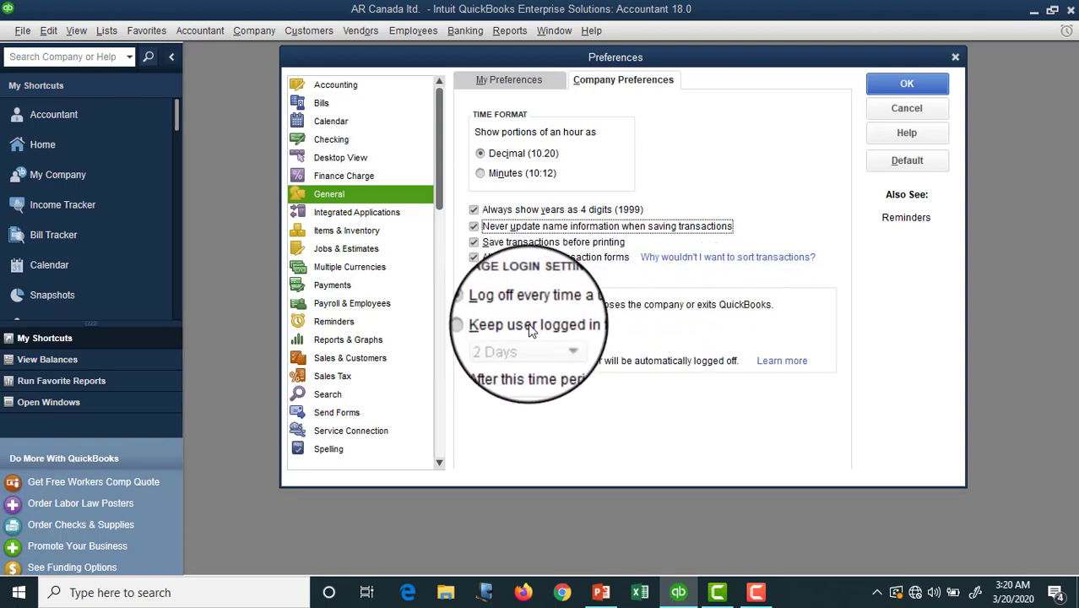
Save the General changes and review the personal and company preferences for Integrated Applications
left_click(355, 215)
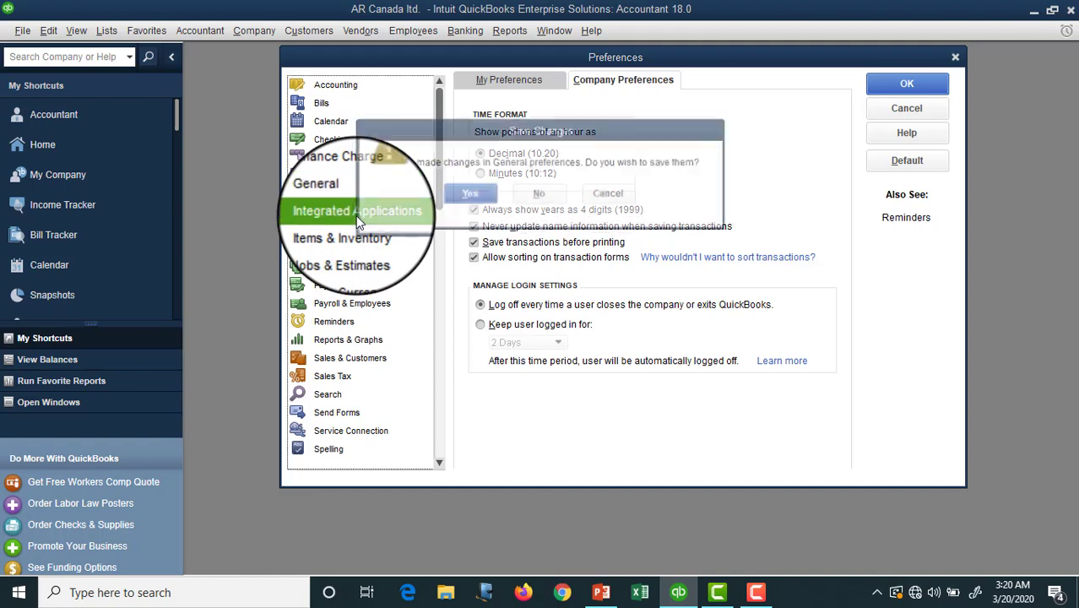
left_click(466, 190)
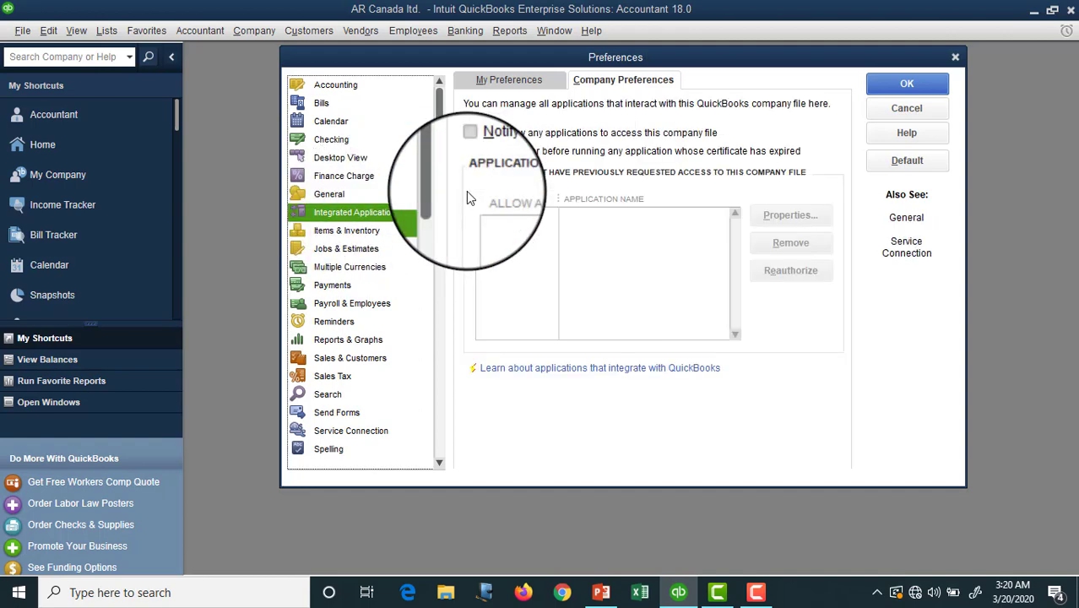
left_click(539, 87)
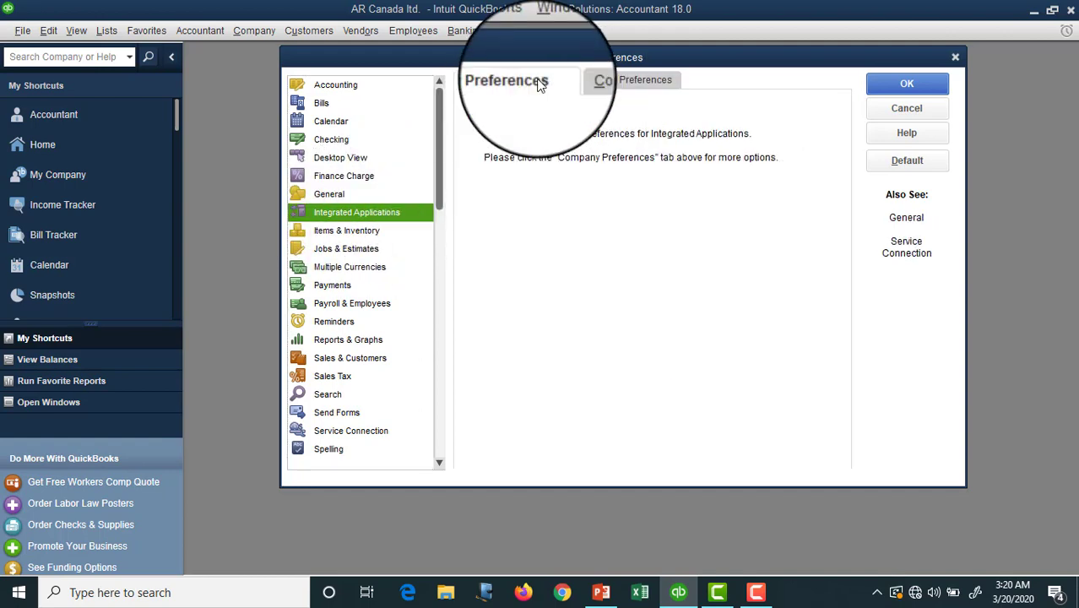
left_click(601, 77)
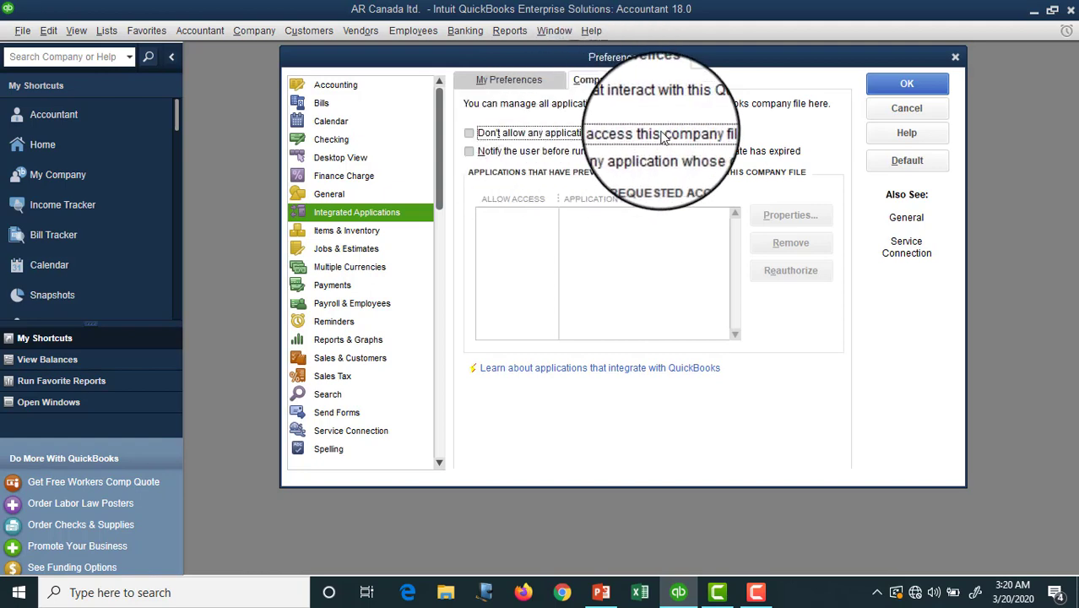
Enable Don't allow any applications to access this company file, saving the change while moving on to the Items & Inventory preferences
left_click(568, 135)
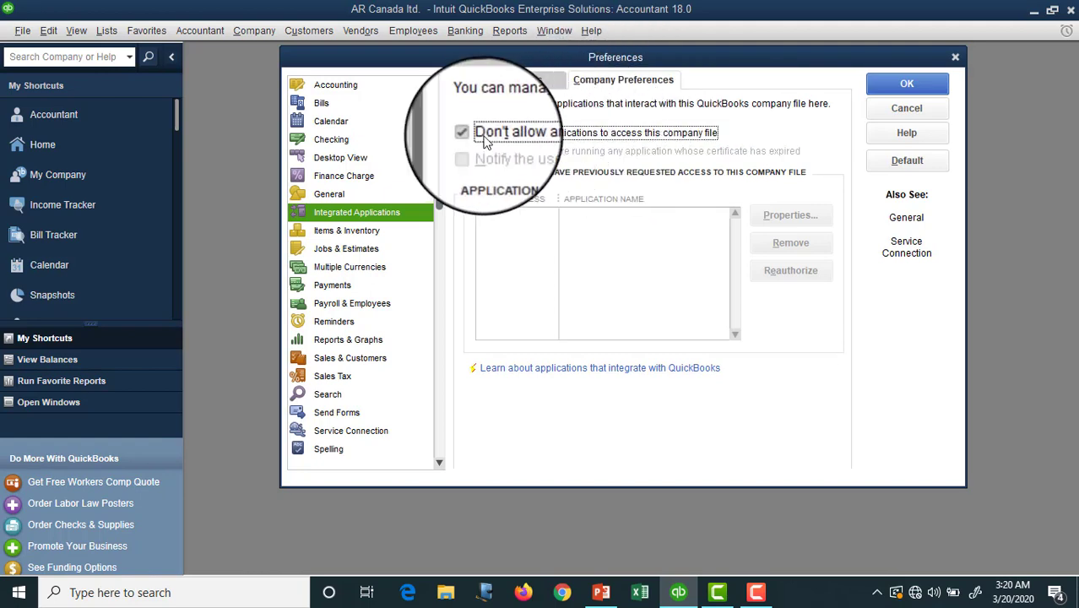
left_click(570, 135)
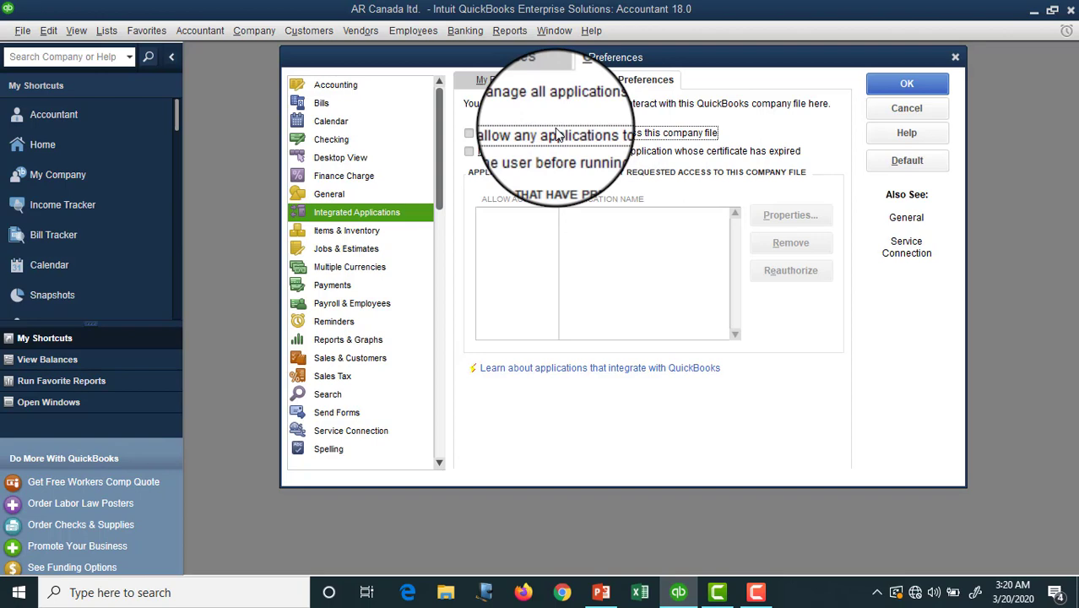
left_click(550, 136)
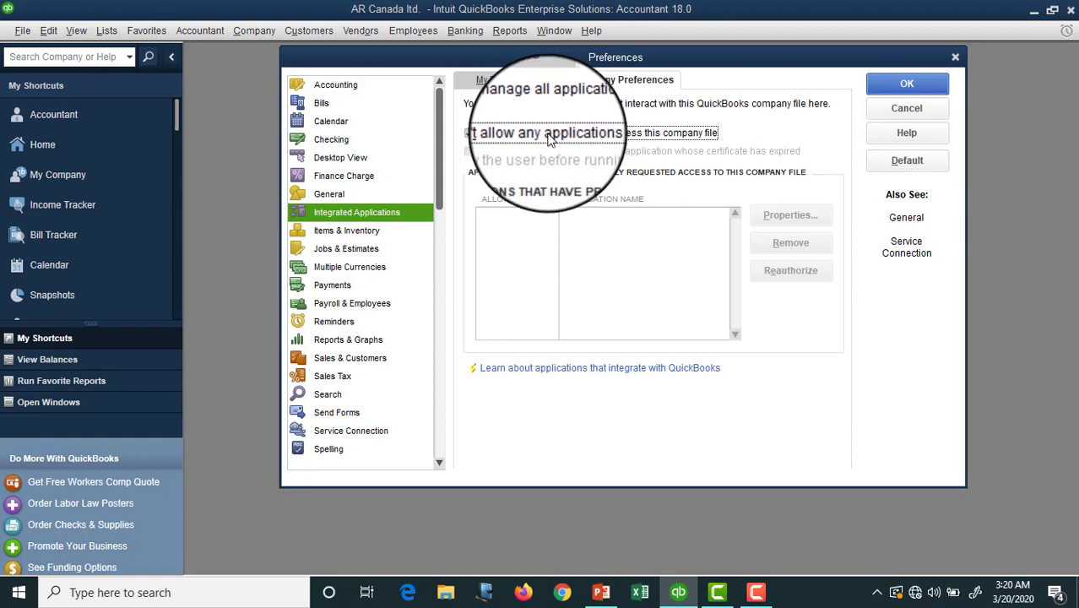
left_click(340, 236)
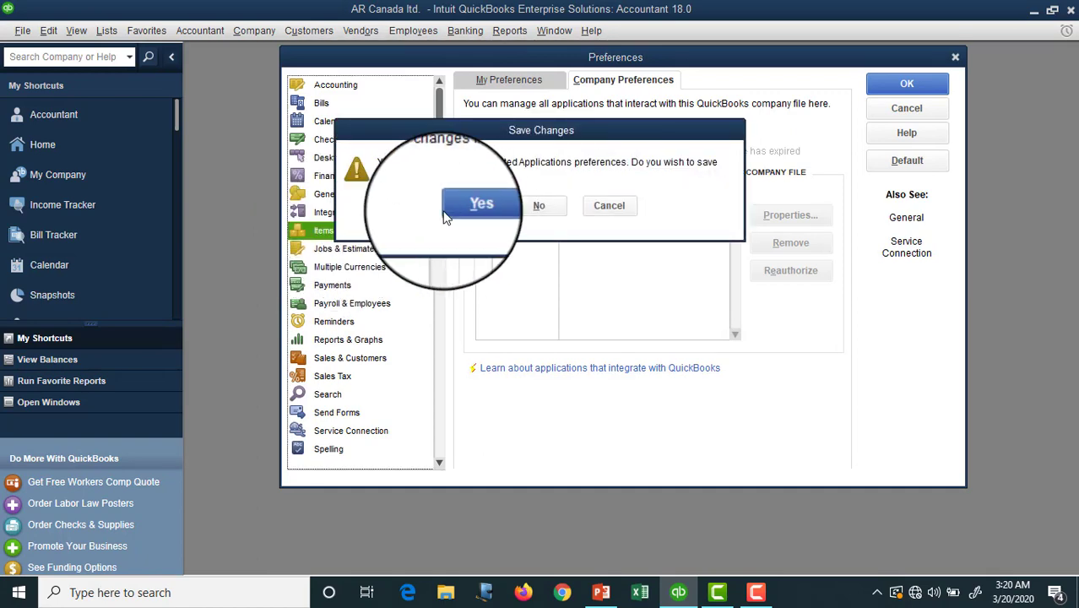
left_click(469, 205)
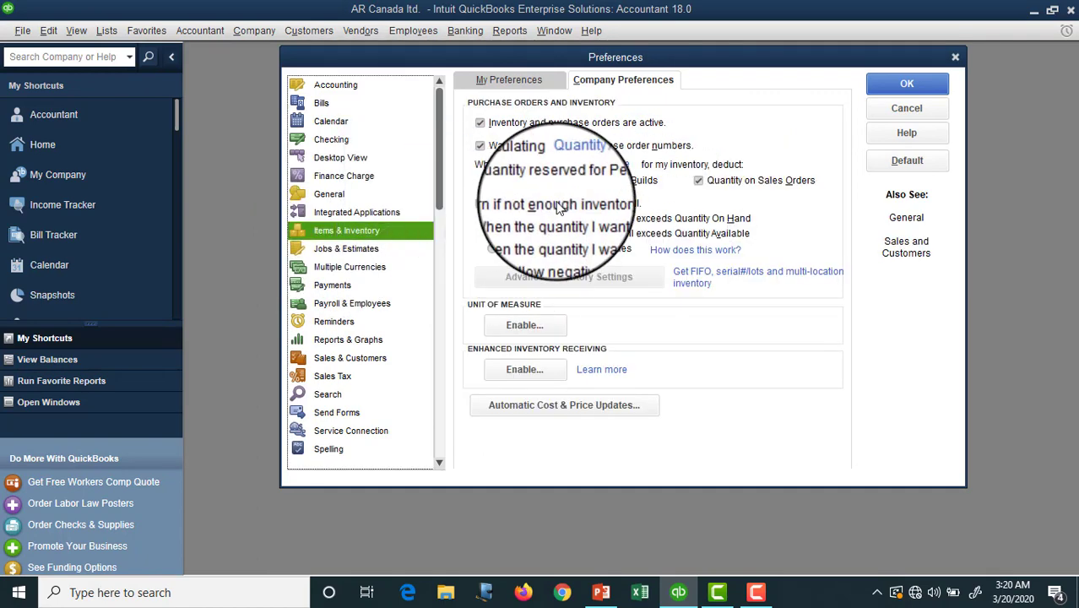
Check the personal Items & Inventory preferences, and set the company's insufficient inventory rule to Don't allow negative quantities
left_click(537, 79)
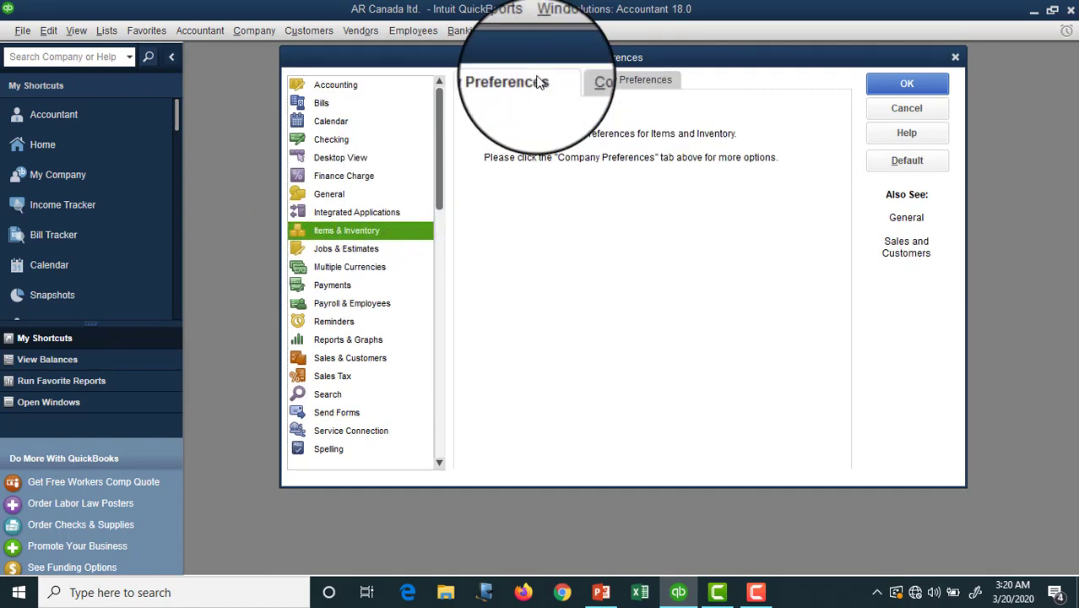
left_click(644, 79)
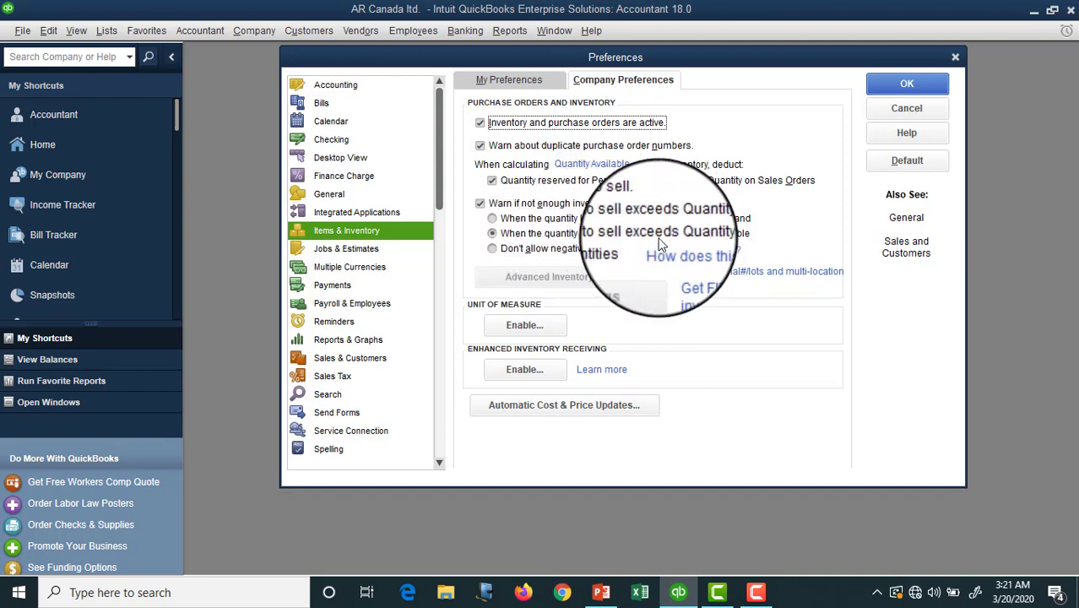
left_click(547, 249)
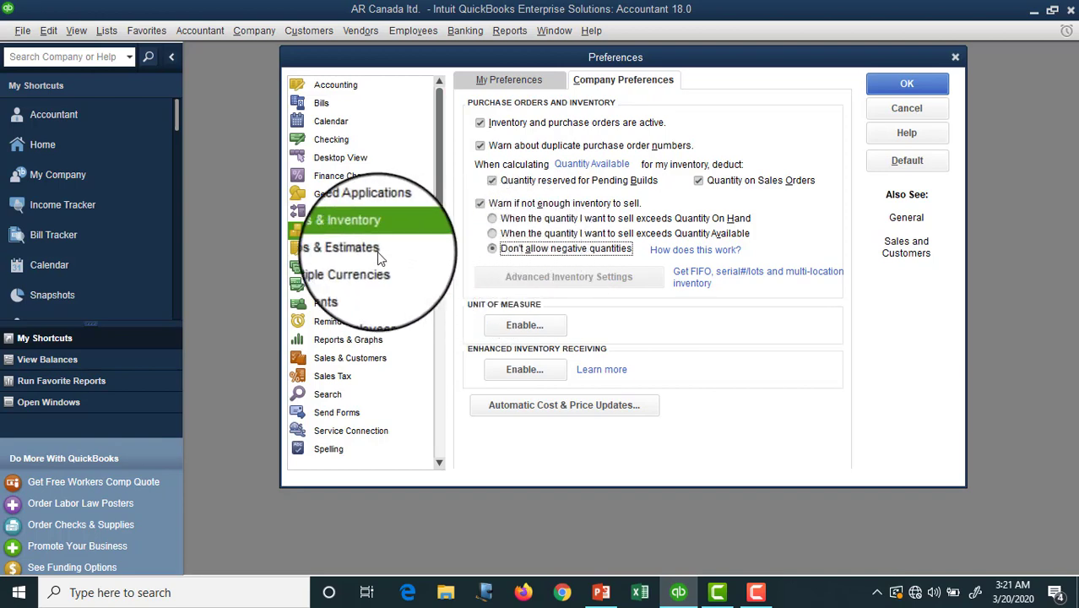
Enable the Unit of Measure feature in Single U/M Per Item mode, trying Multiple U/M Per Item along the way
left_click(507, 321)
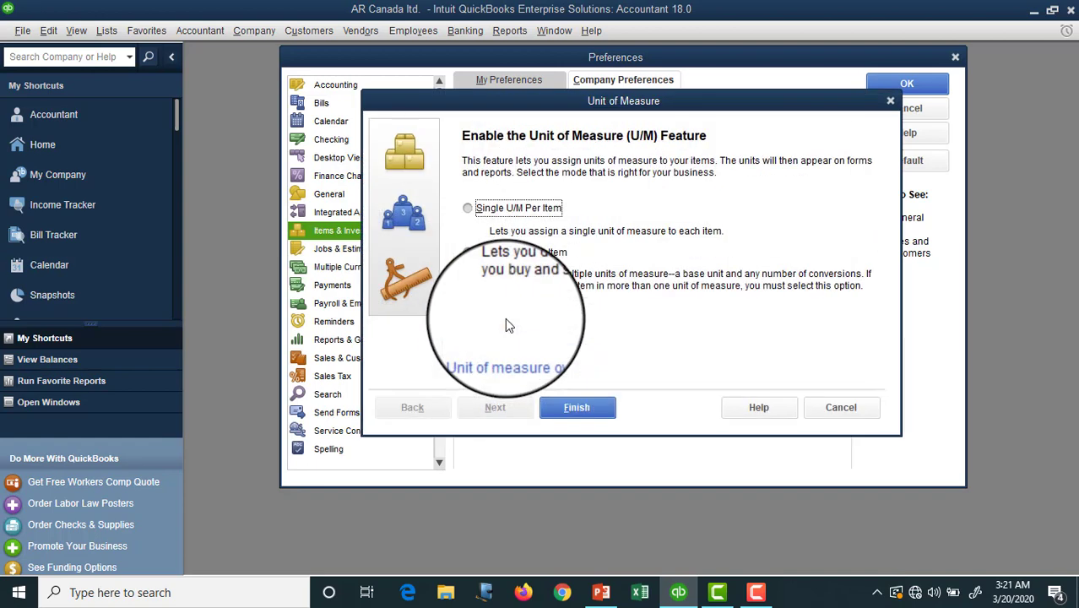
left_click(476, 210)
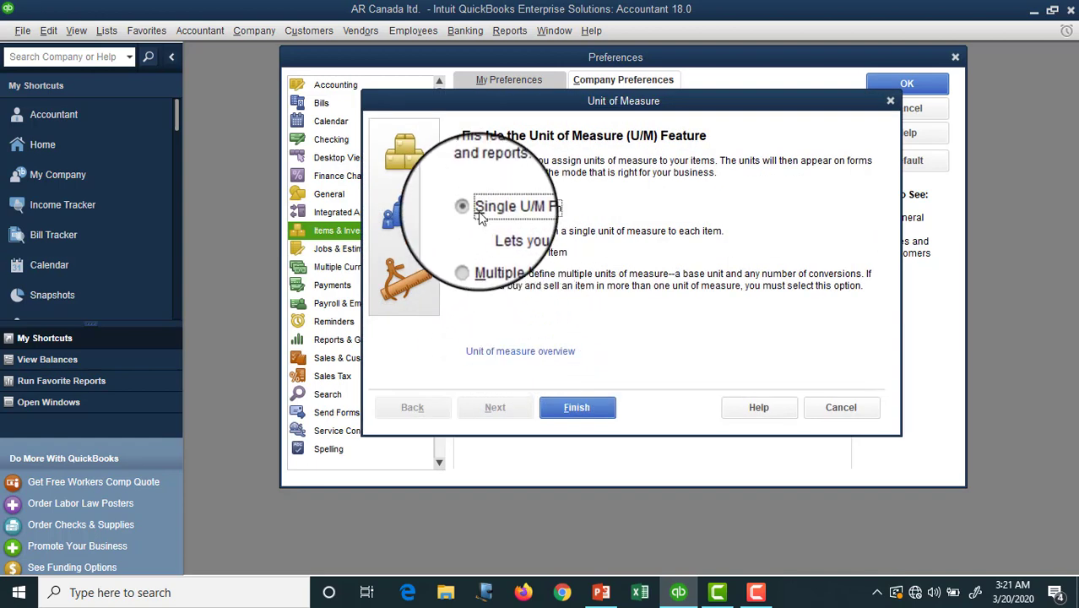
left_click(486, 260)
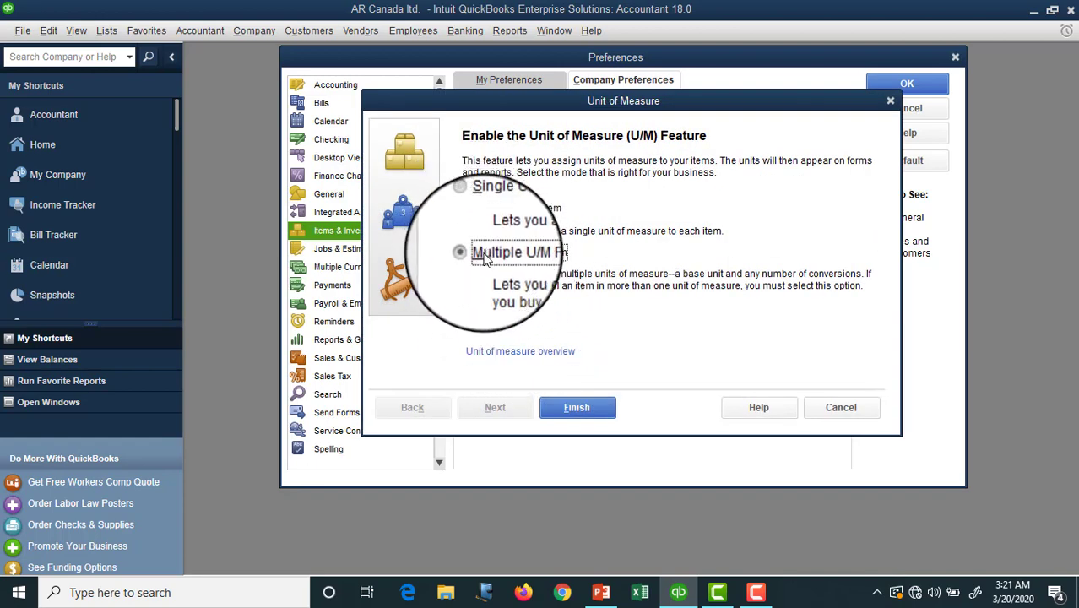
left_click(486, 208)
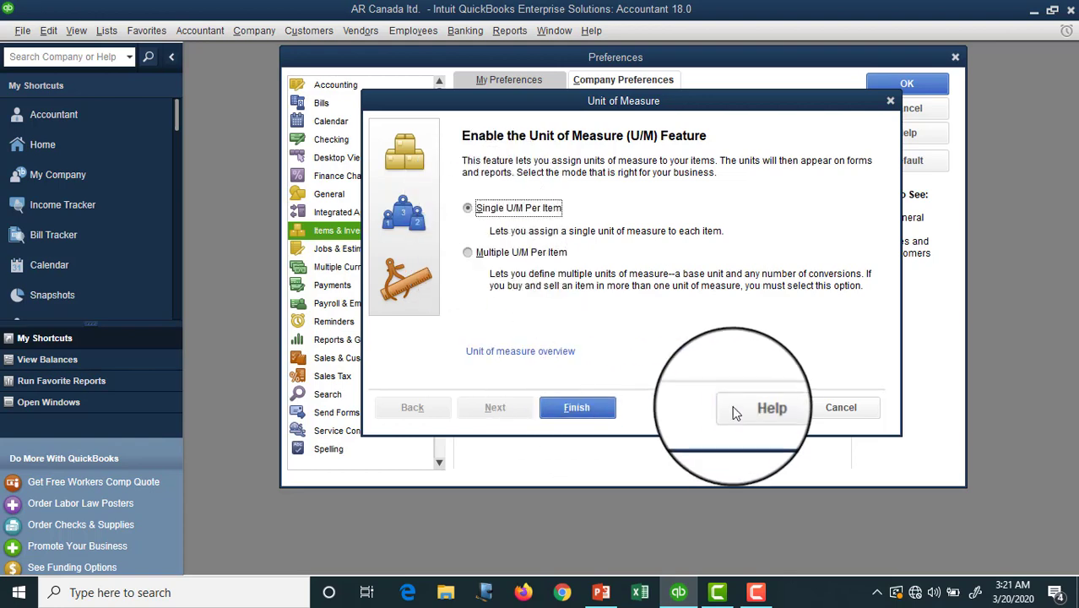
left_click(587, 409)
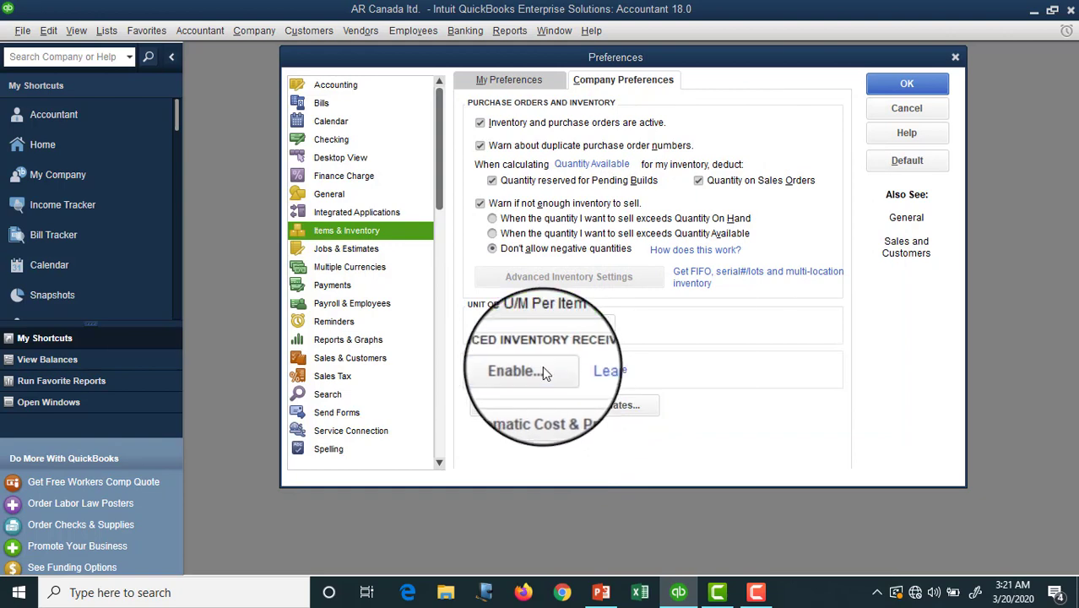
Enable Enhanced Inventory Receiving for the company file and accept its permanent activation
left_click(545, 372)
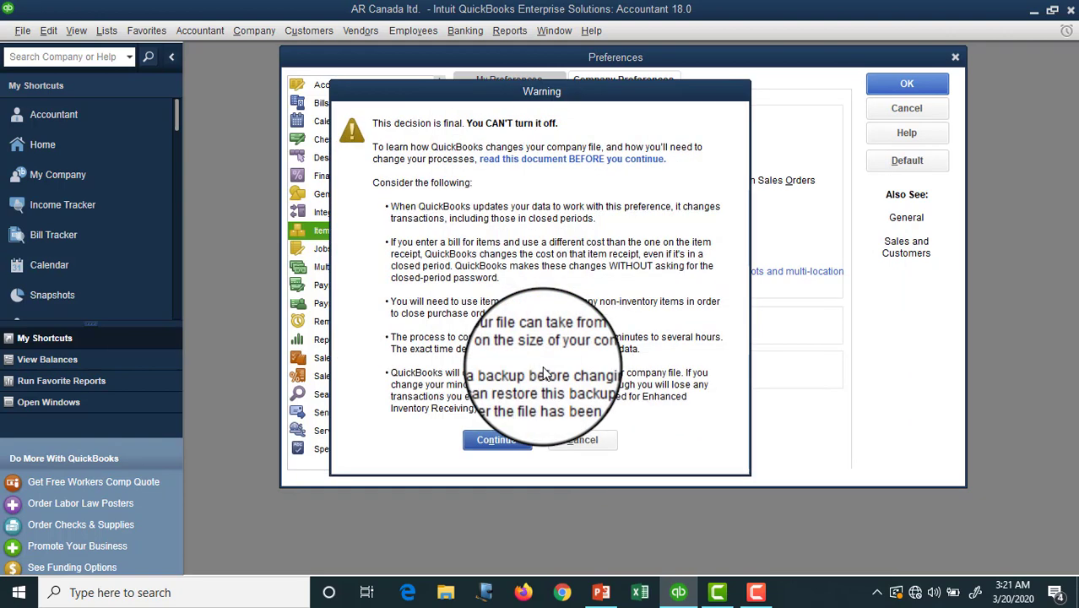
left_click(495, 441)
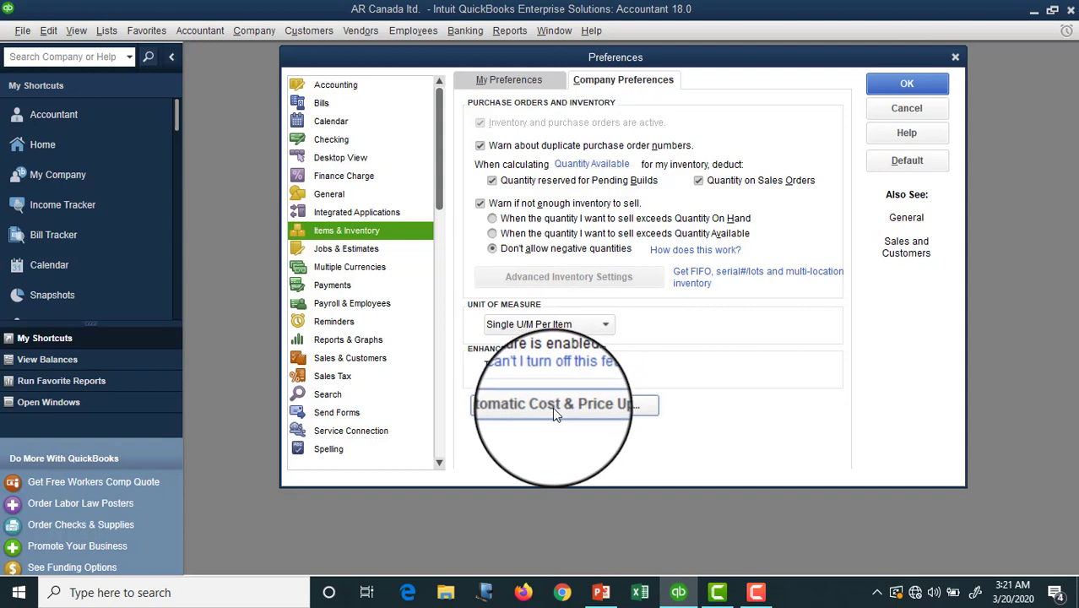
Set the markup for all items to Amount over Cost in the Automatic Cost & Price Updates settings, trying Percent over Cost as well
left_click(587, 406)
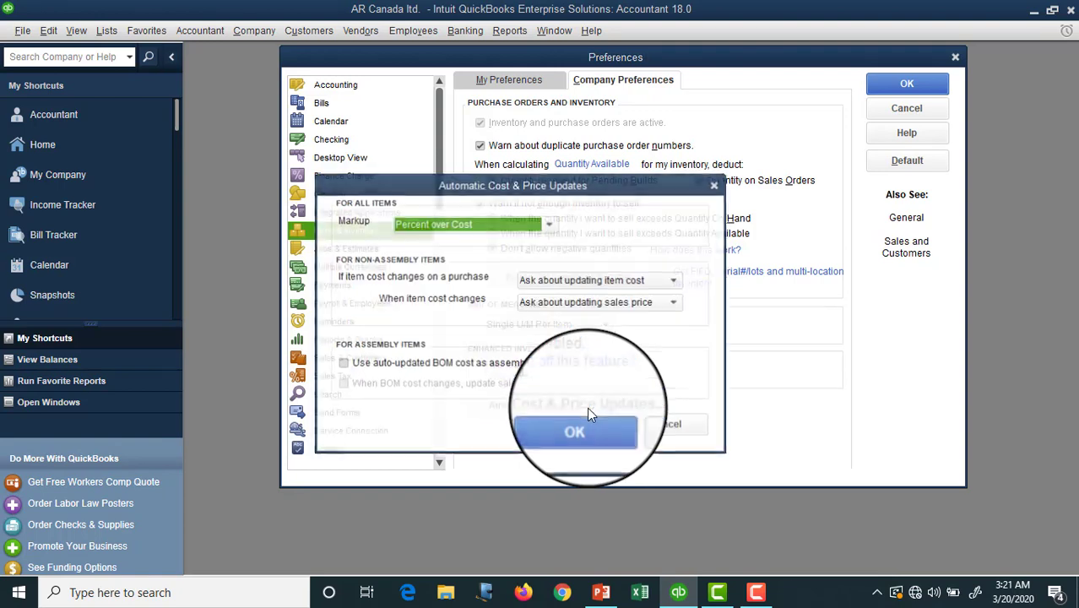
left_click(549, 226)
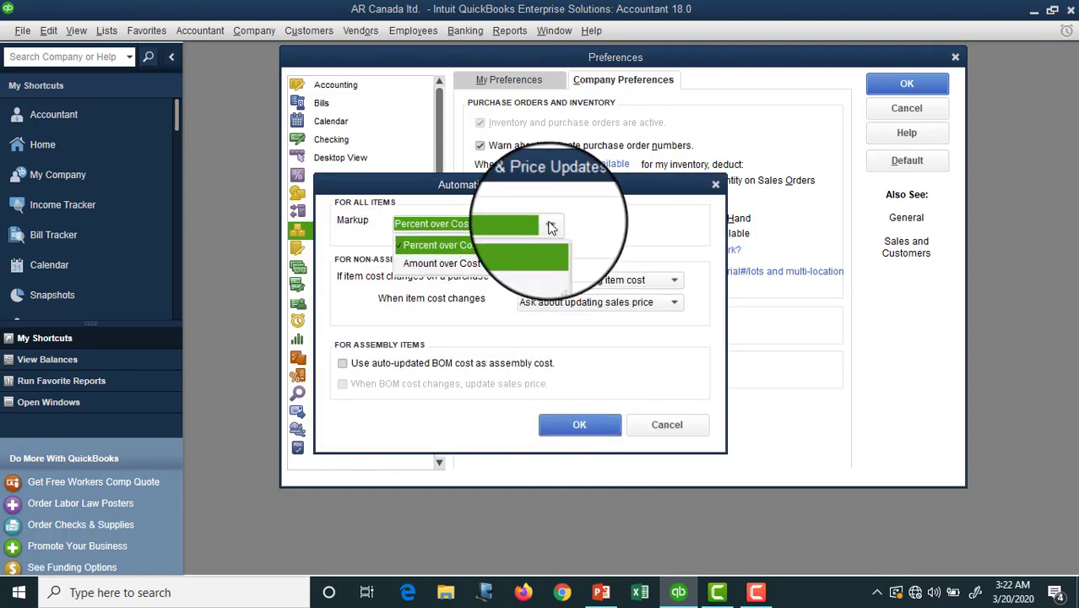
left_click(469, 257)
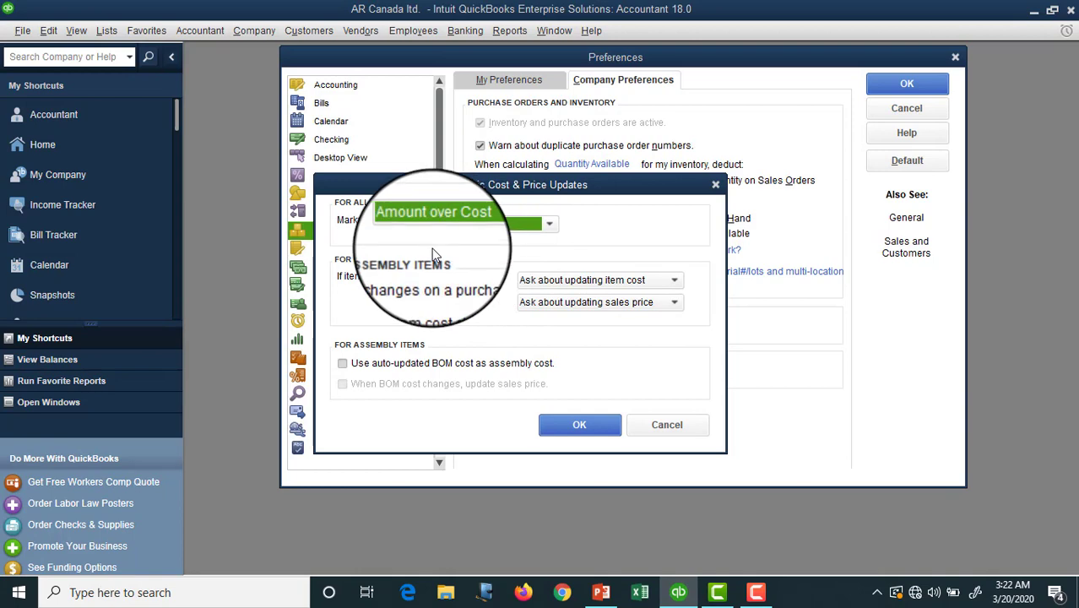
left_click(550, 224)
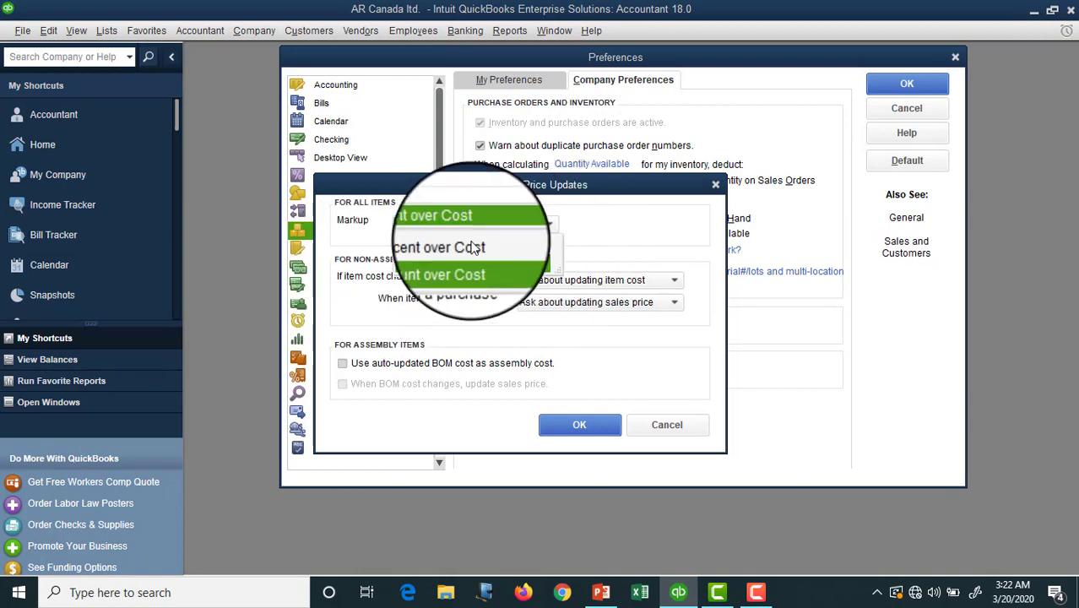
left_click(473, 247)
left_click(550, 223)
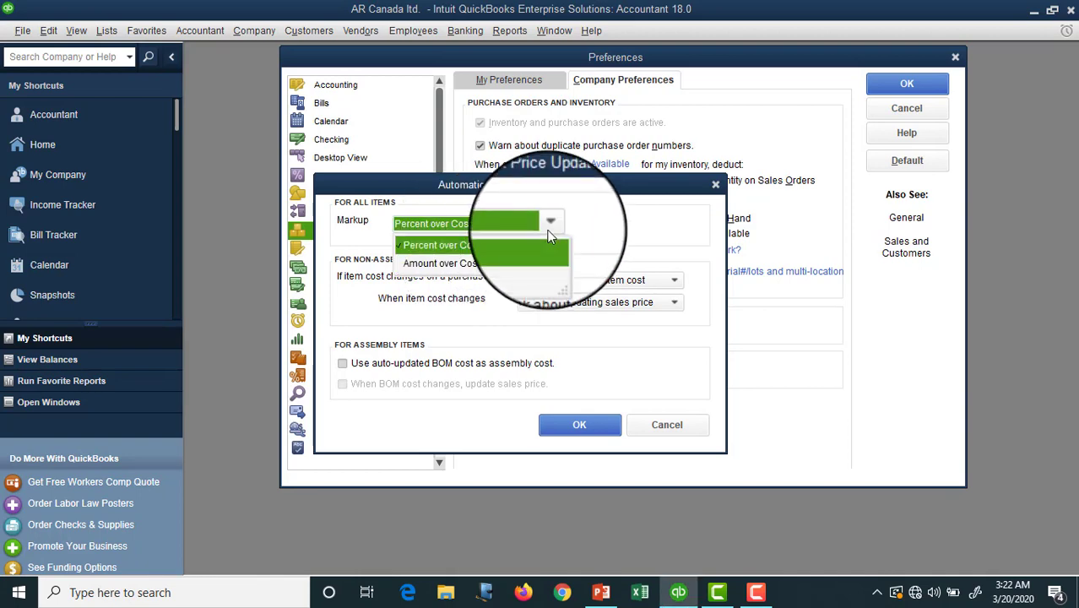
left_click(450, 265)
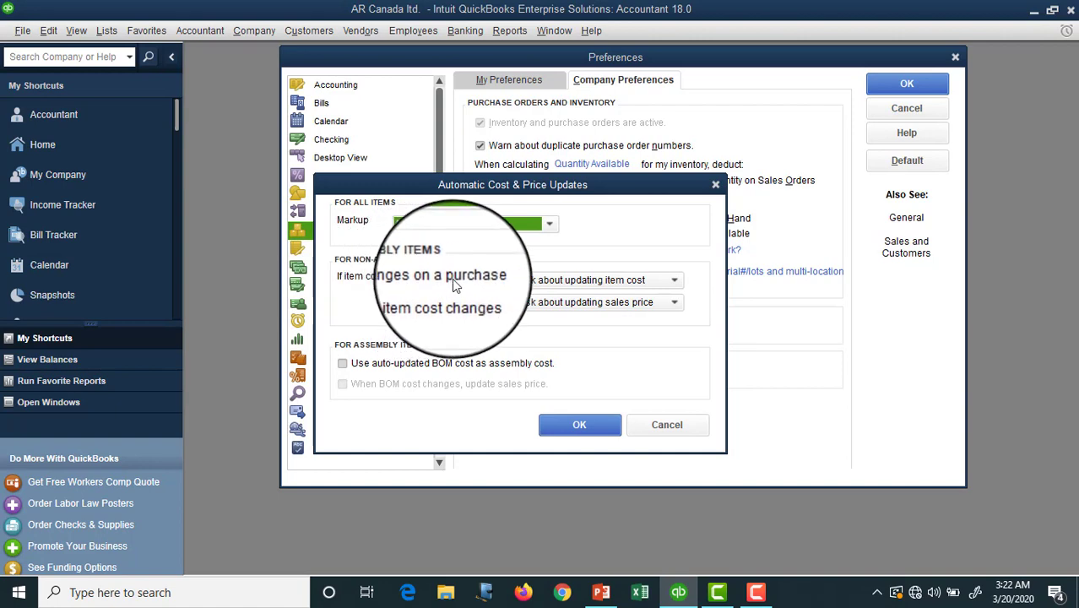
Set non-assembly items to Ask about updating item cost and Ask about updating sales price, trying Always update item cost, and accept the settings
left_click(638, 287)
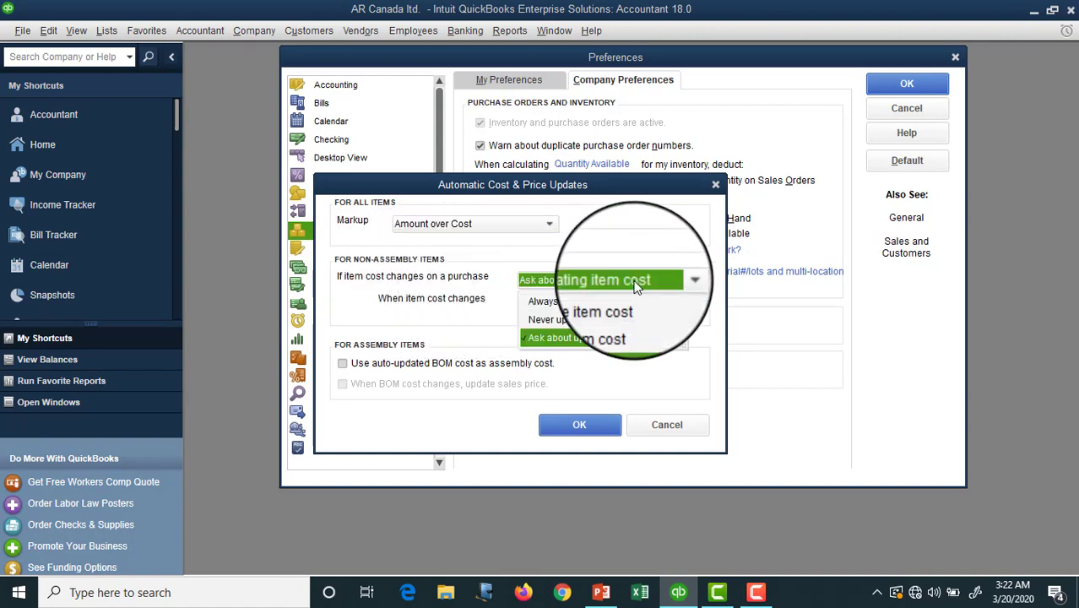
left_click(605, 300)
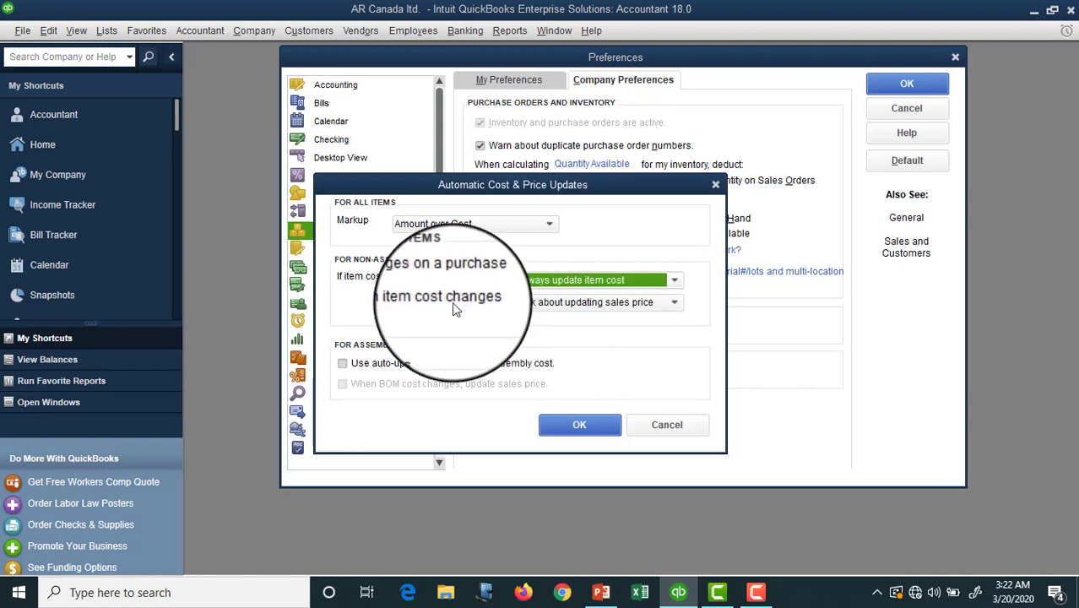
left_click(614, 306)
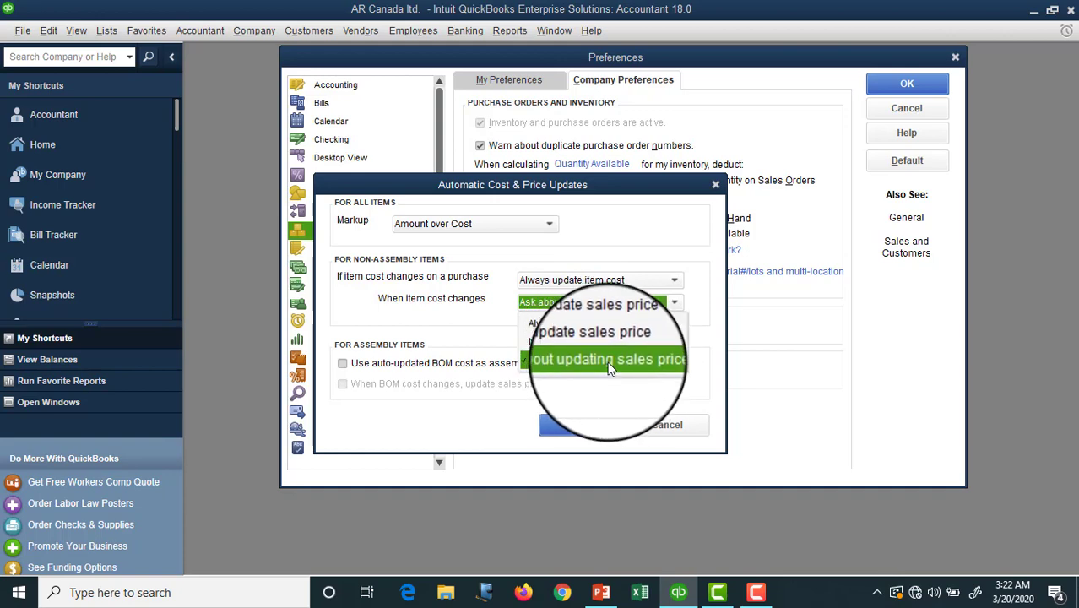
left_click(609, 365)
left_click(674, 282)
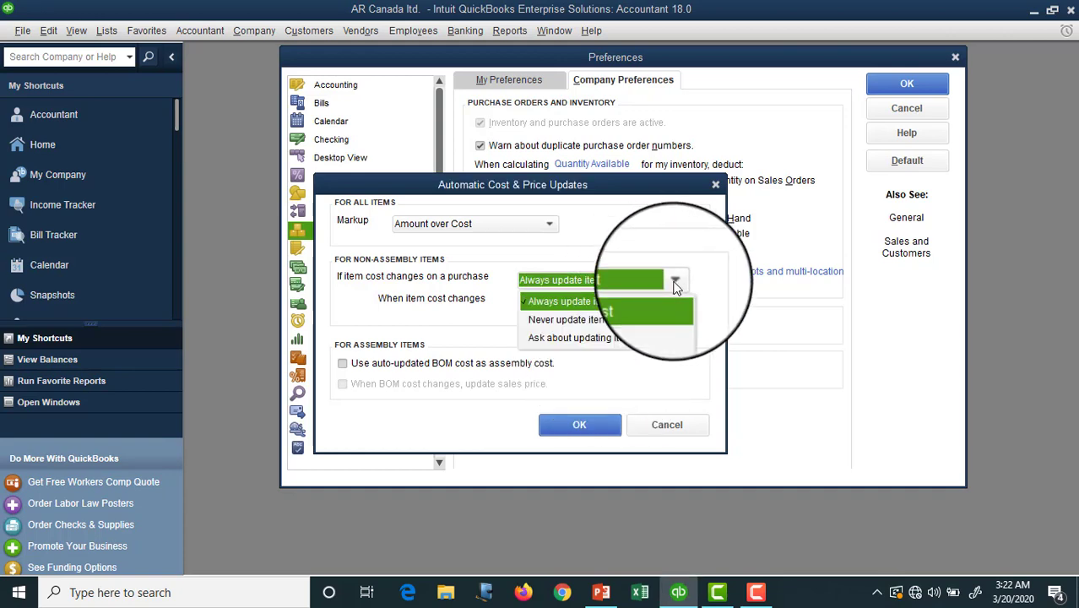
left_click(593, 336)
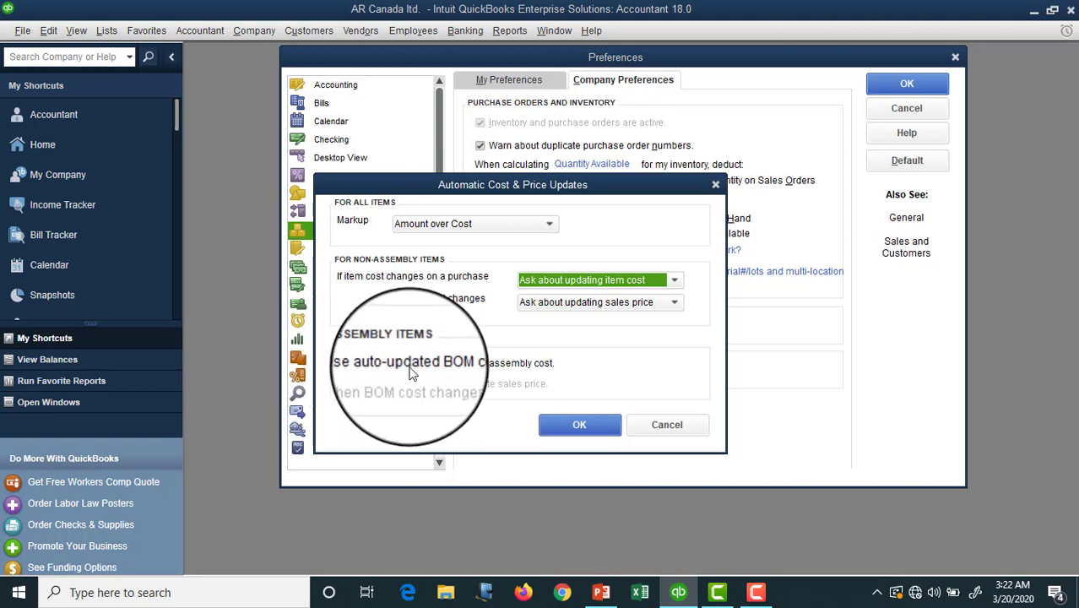
left_click(581, 424)
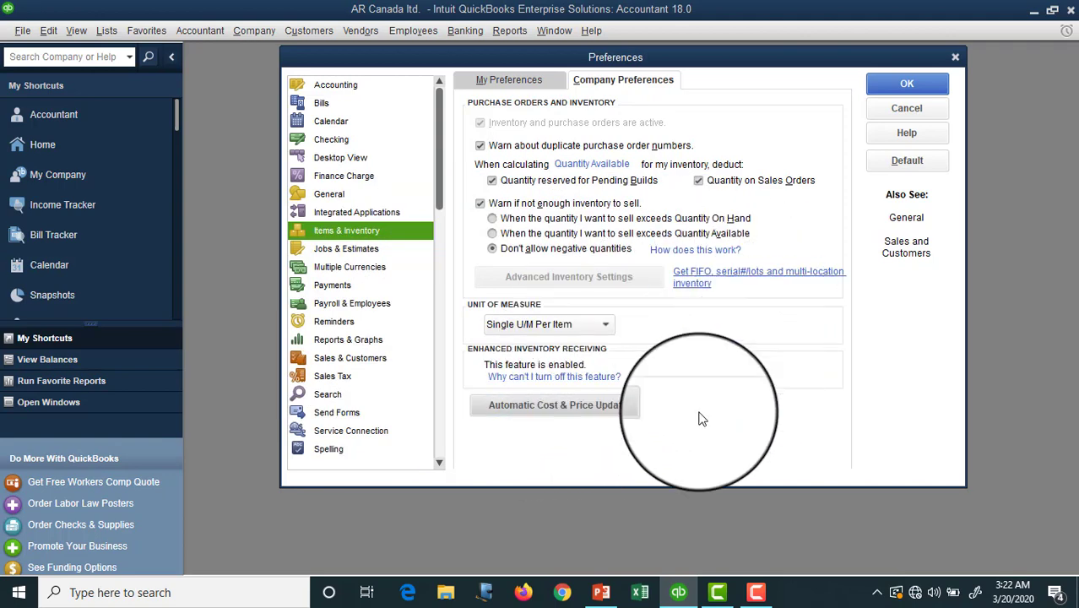
Save the Items & Inventory changes, check the job status descriptions in Jobs & Estimates, and keep estimate creation at Yes after trying No
left_click(344, 250)
left_click(475, 189)
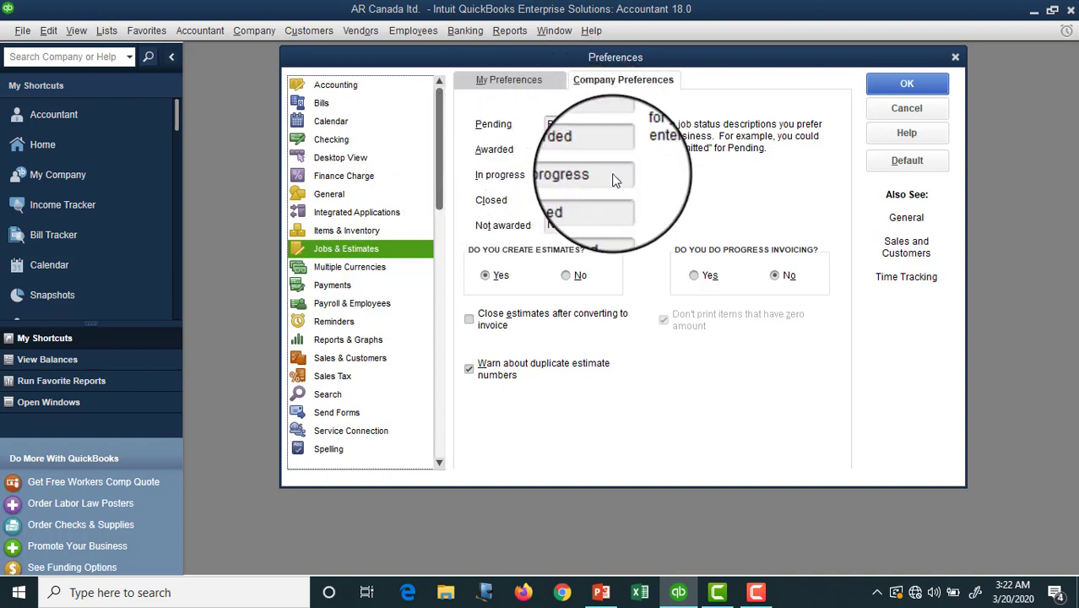
double_click(583, 200)
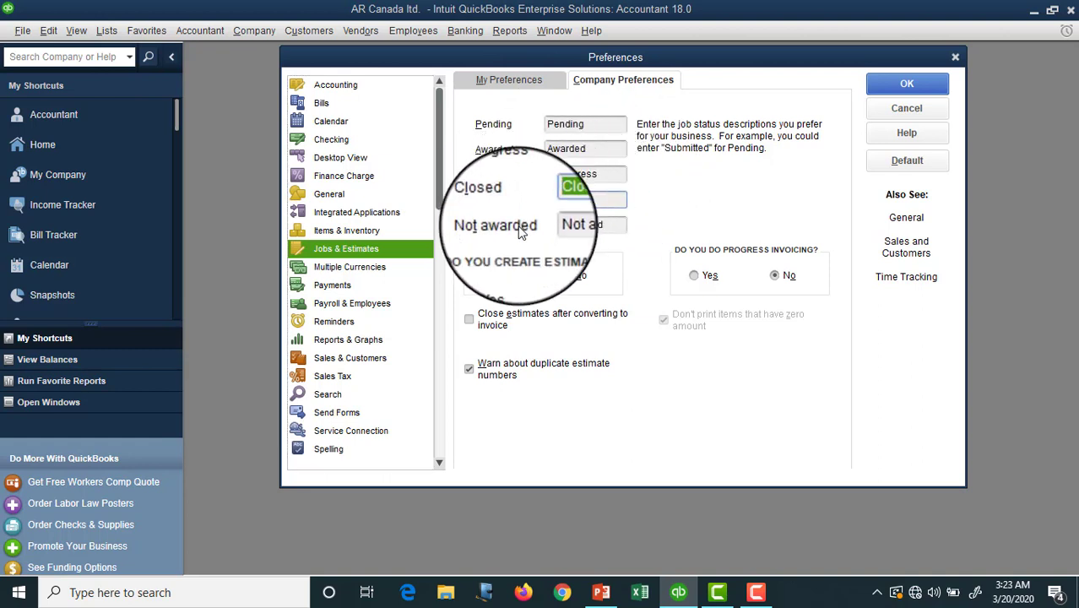
left_click(617, 227)
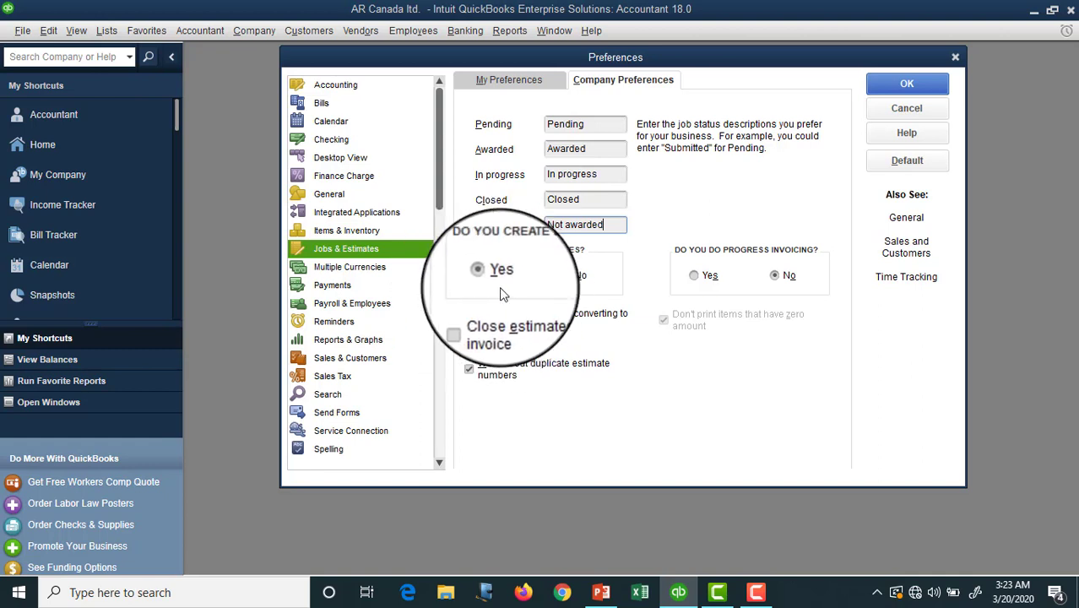
left_click(561, 281)
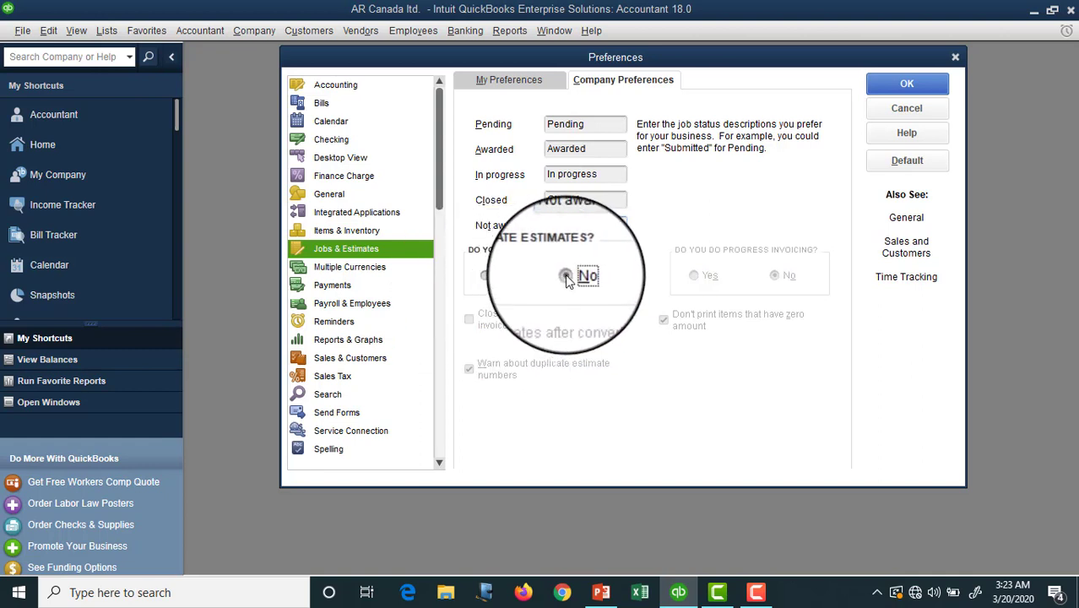
left_click(488, 279)
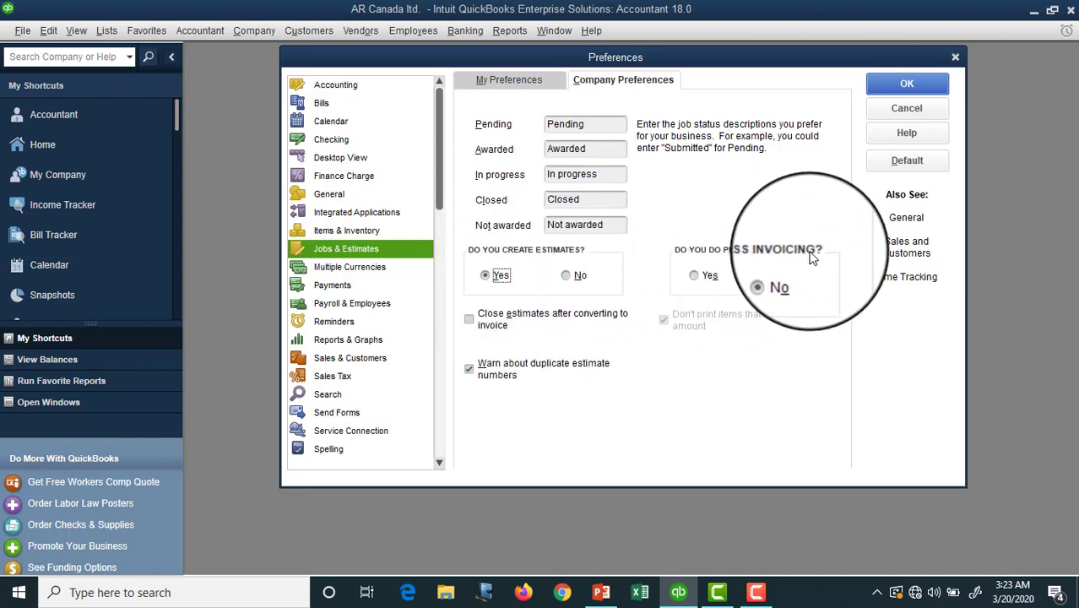
Enable progress invoicing, check the personal Jobs & Estimates preferences, and save the changes while moving on to Multiple Currencies
left_click(694, 280)
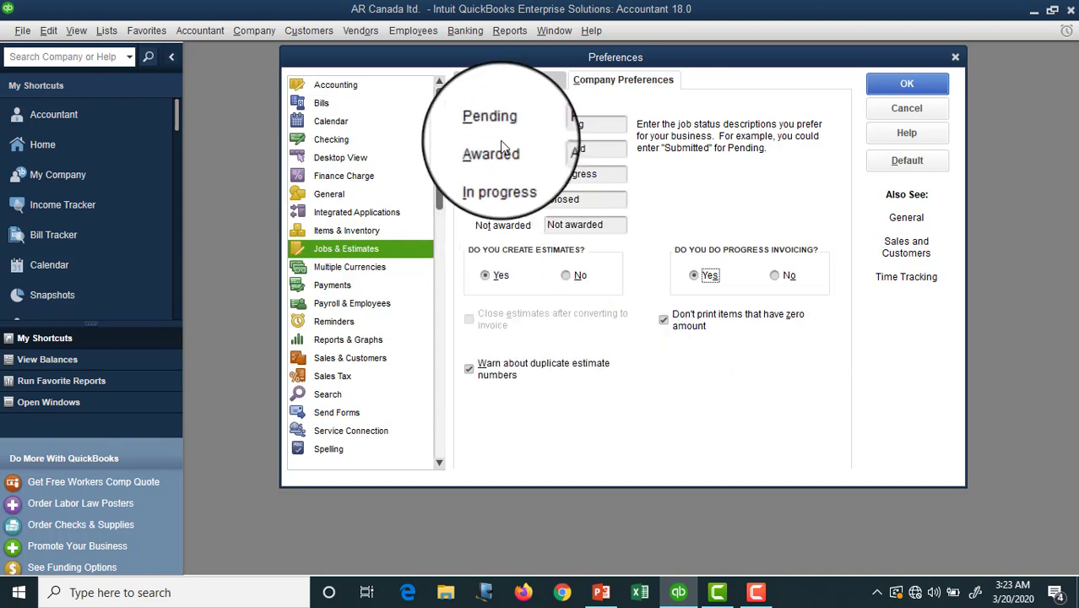
left_click(501, 85)
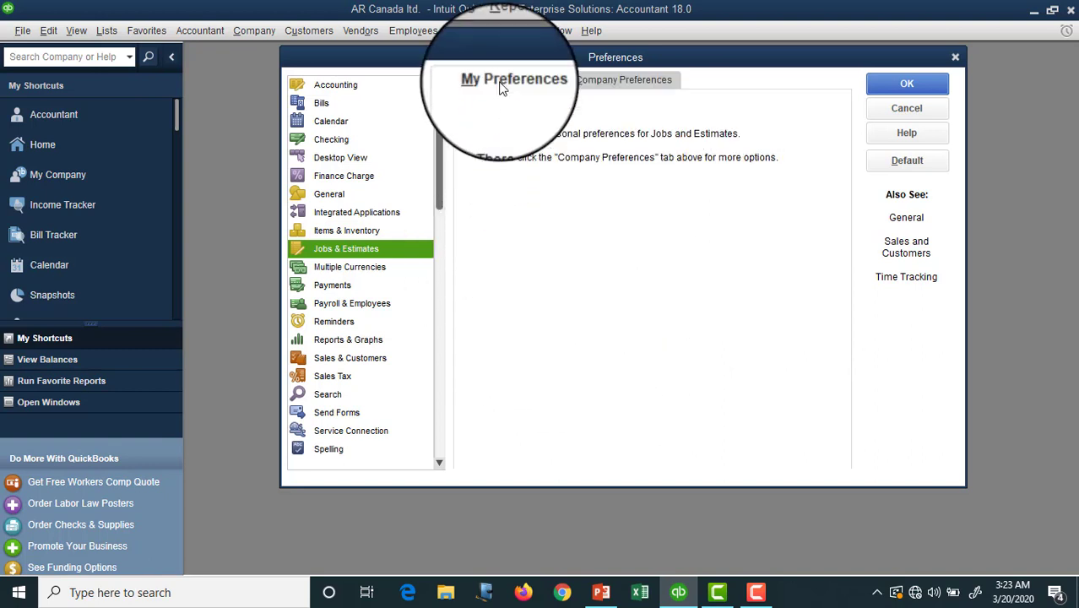
left_click(373, 270)
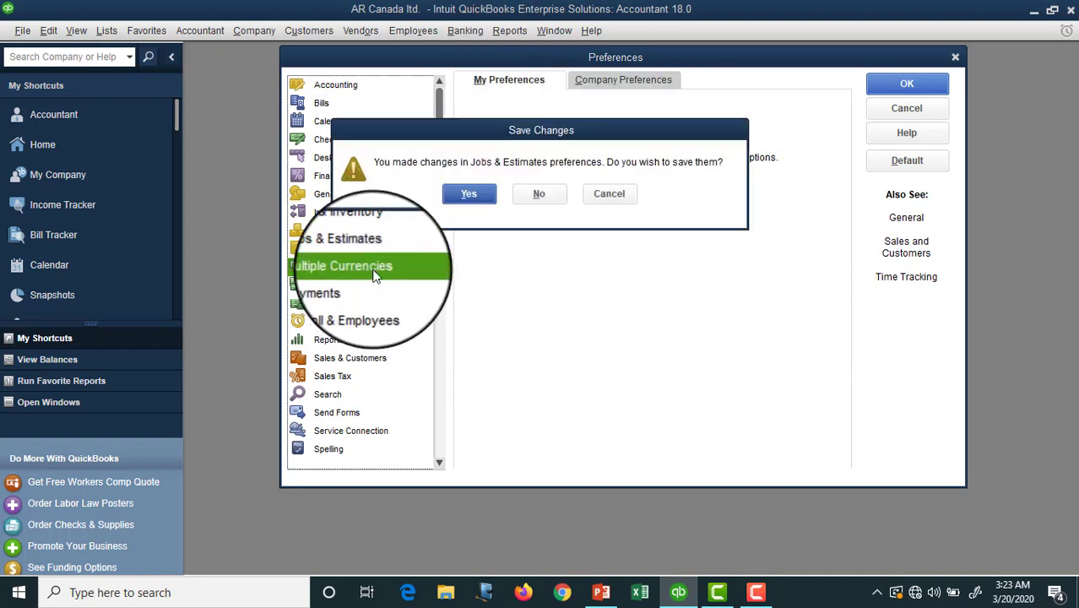
left_click(483, 194)
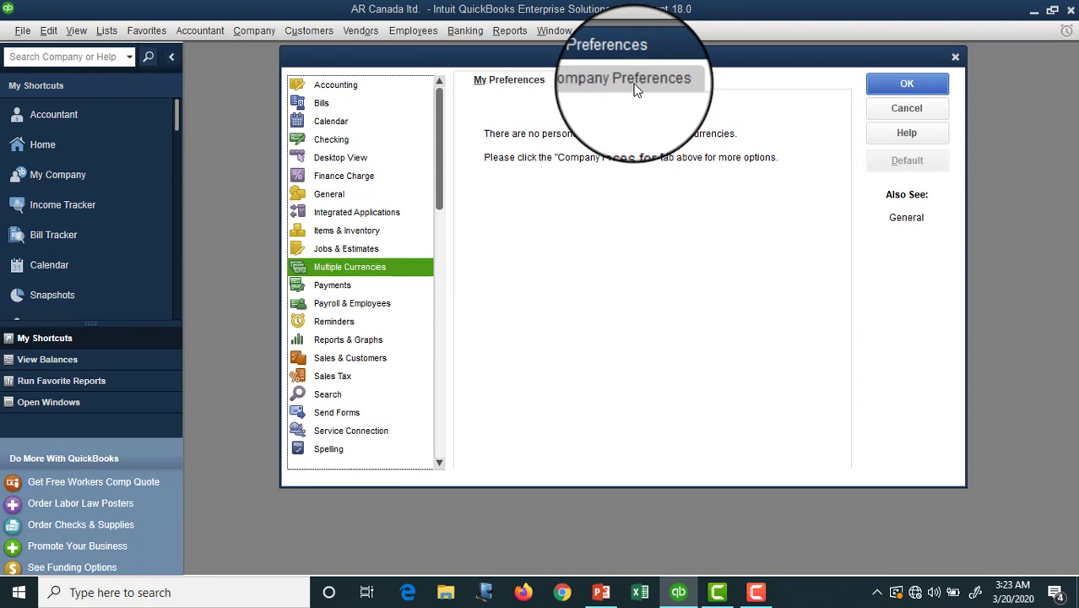
Try turning on multiple currency tracking for the company file, then return to using only one currency
left_click(637, 88)
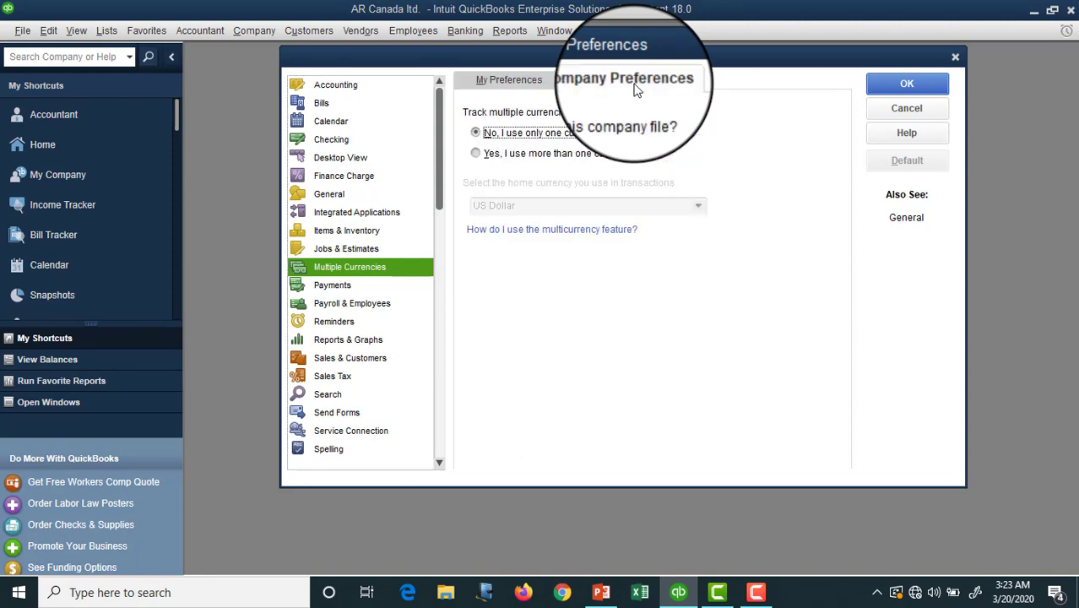
left_click(475, 153)
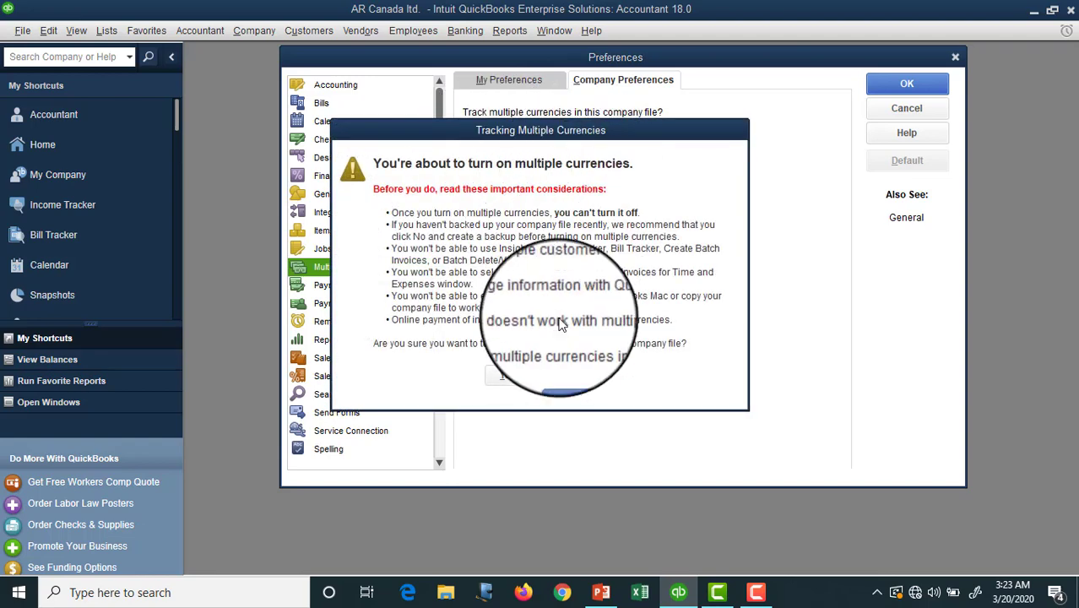
left_click(514, 374)
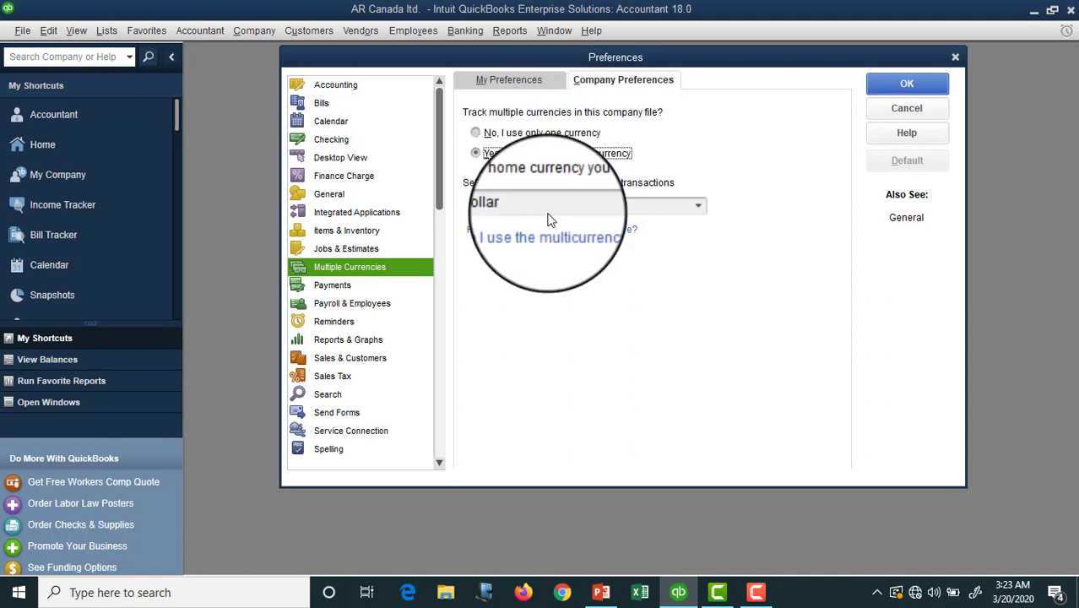
left_click(488, 137)
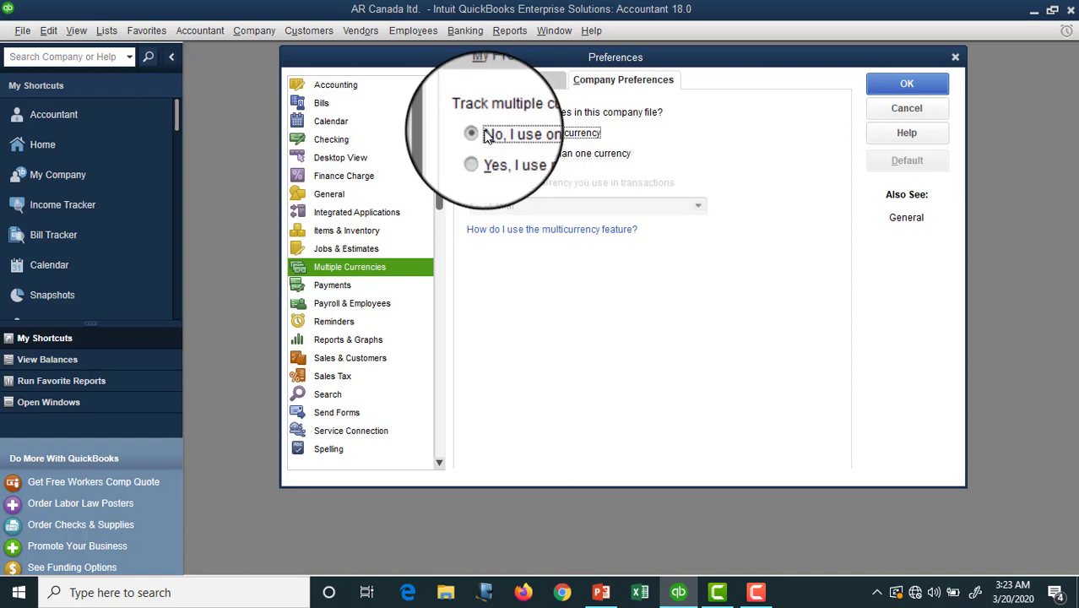
Check the personal Payments preferences, and disable Use Undeposited Funds as a default deposit to account for the company
left_click(336, 287)
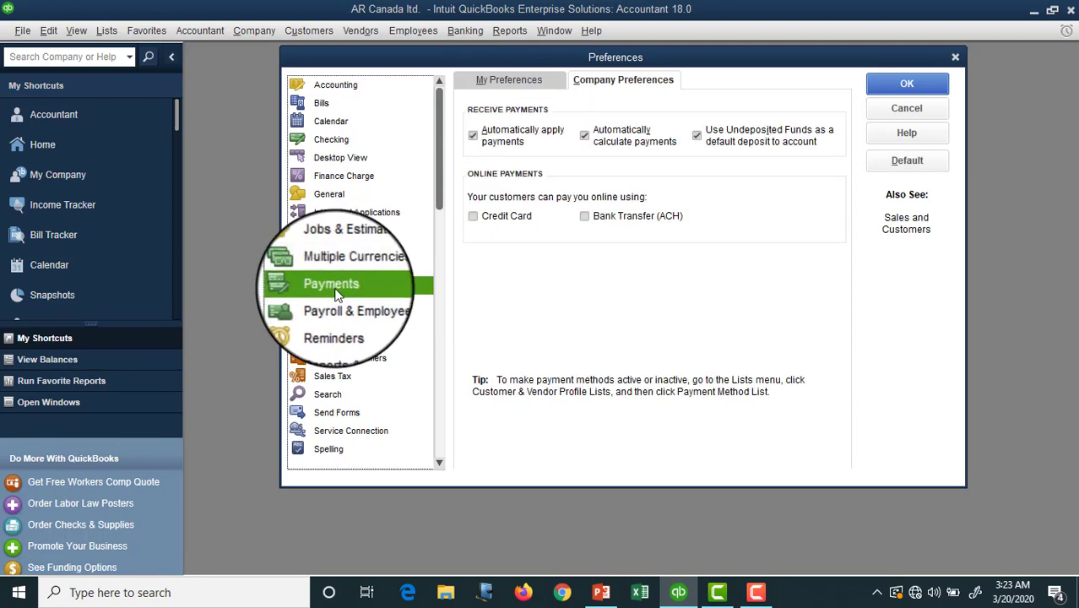
left_click(508, 81)
left_click(621, 80)
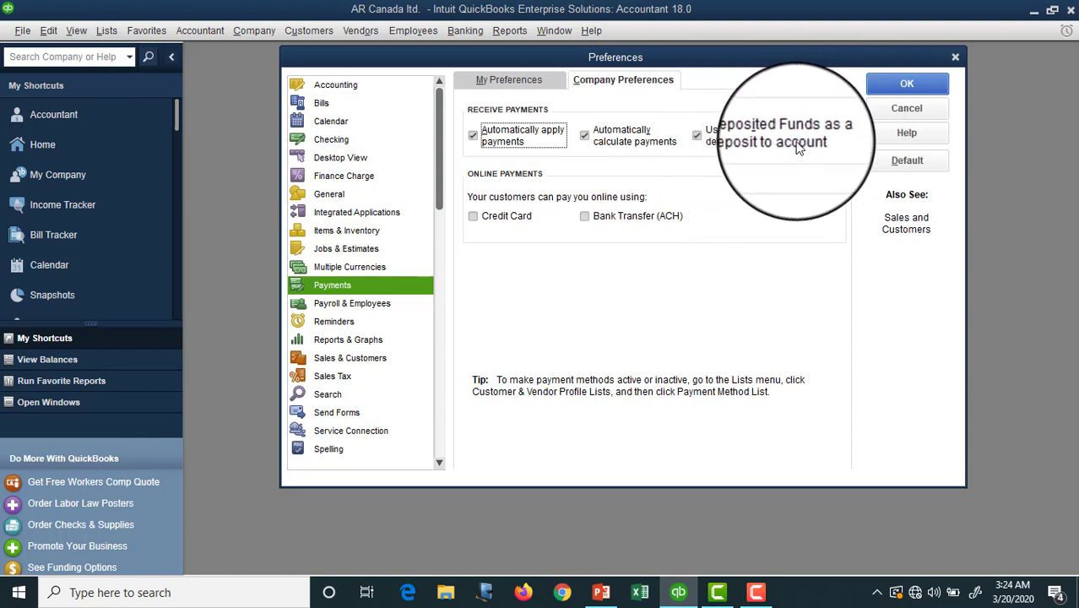
left_click(697, 137)
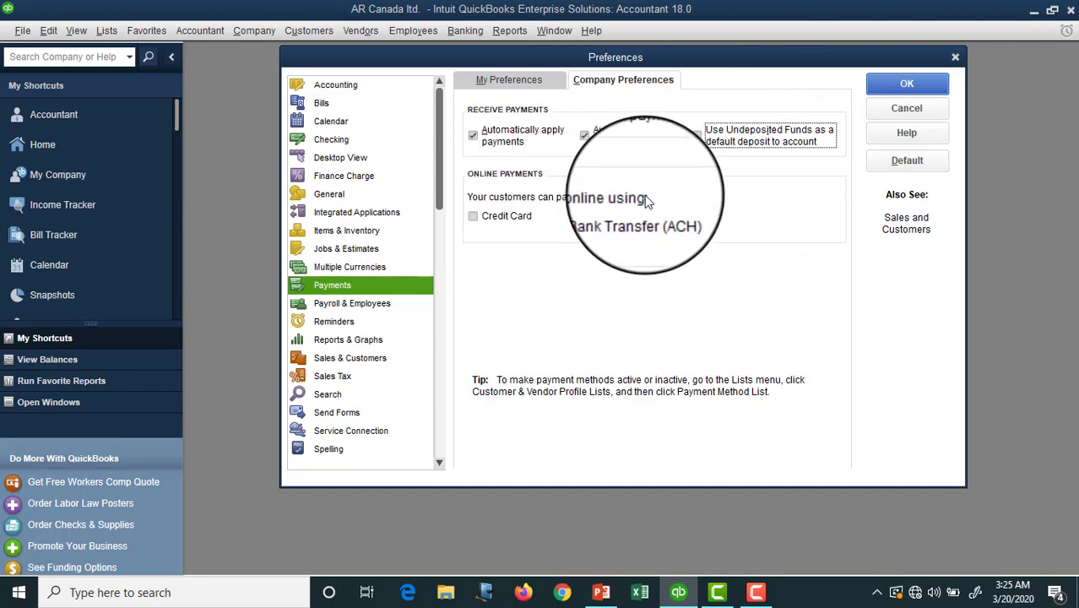
Try to enable Bank Transfer (ACH) and Credit Card as online payment options for customers
left_click(582, 217)
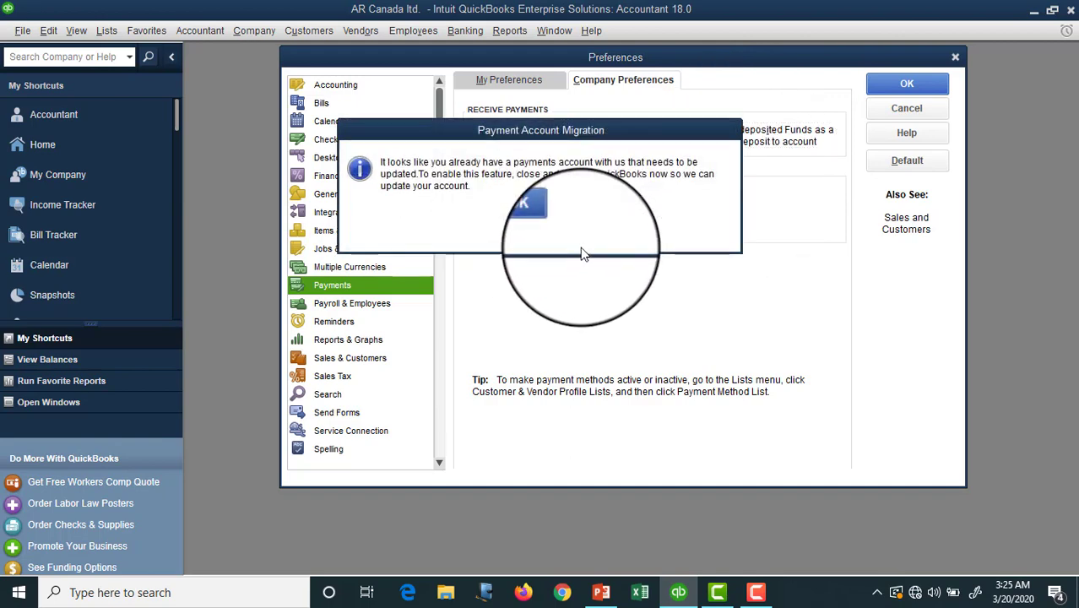
left_click(541, 224)
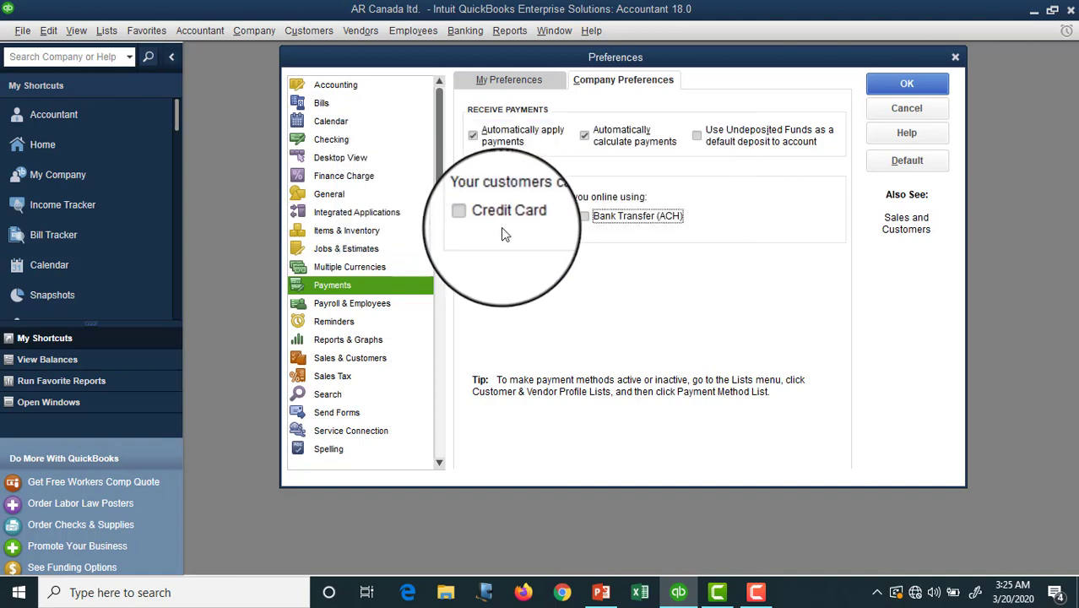
left_click(475, 215)
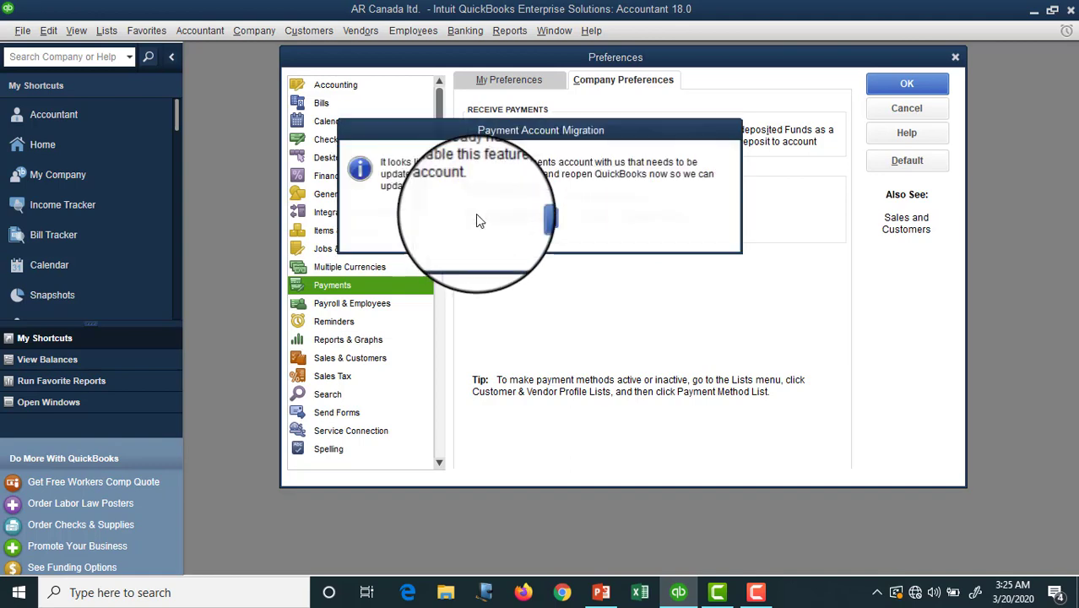
left_click(542, 219)
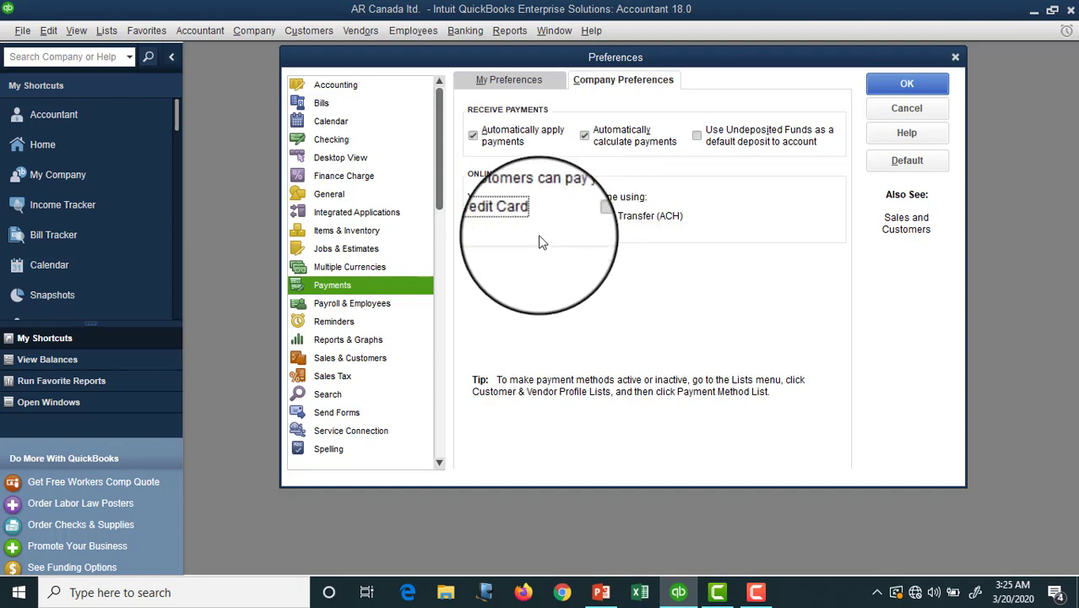
Save the Payments changes, view the company's Payroll & Employees preferences, and move on to the Reminders preferences
left_click(348, 304)
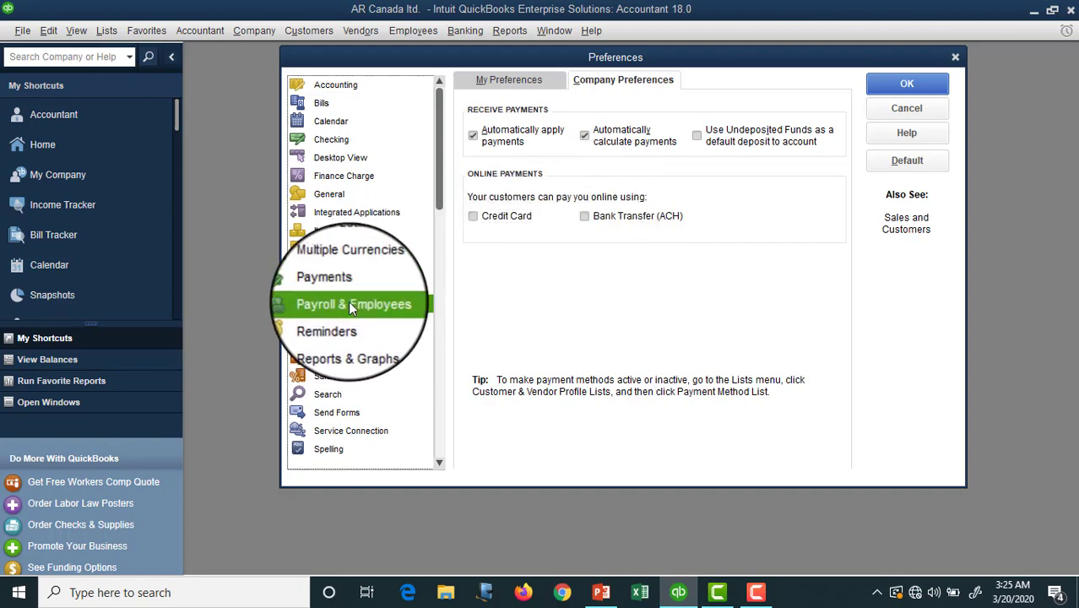
left_click(470, 194)
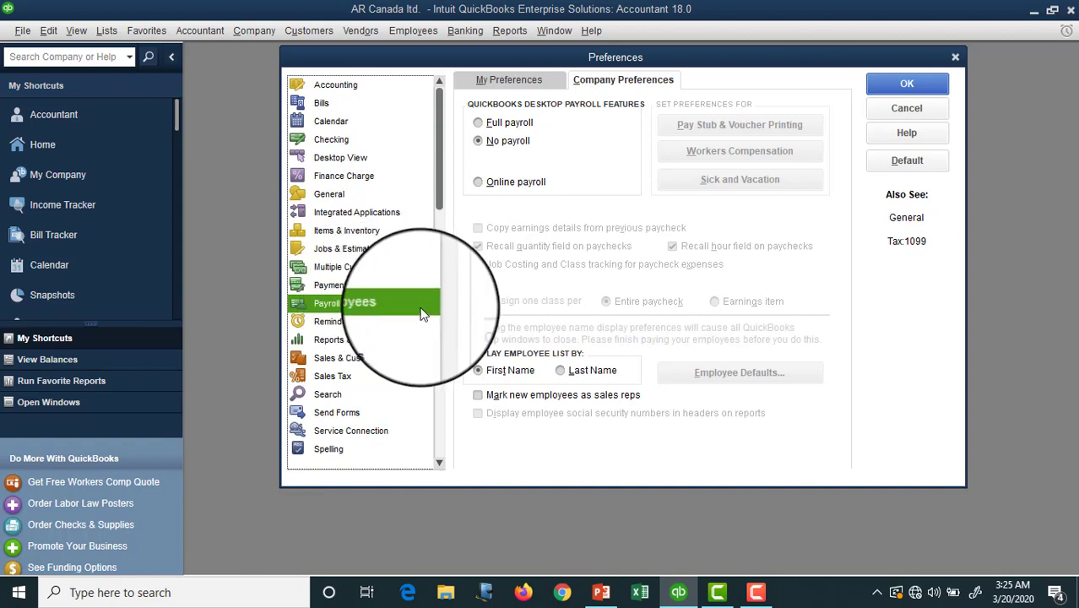
left_click(334, 322)
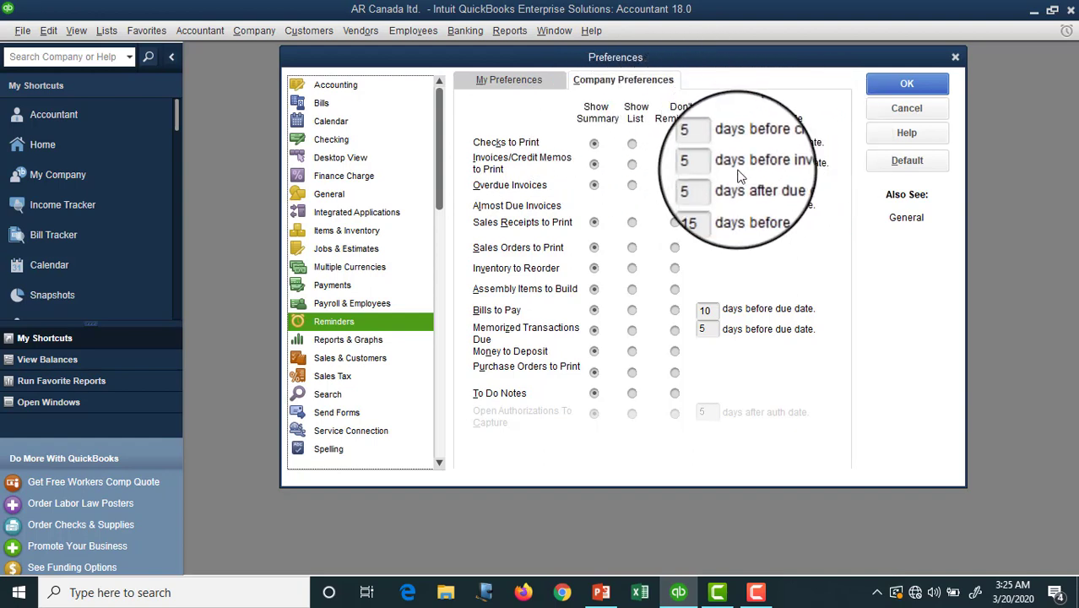
Leave Reminders for the Reports & Graphs preferences, and try the Cash summary reports basis before returning to Accrual
left_click(705, 143)
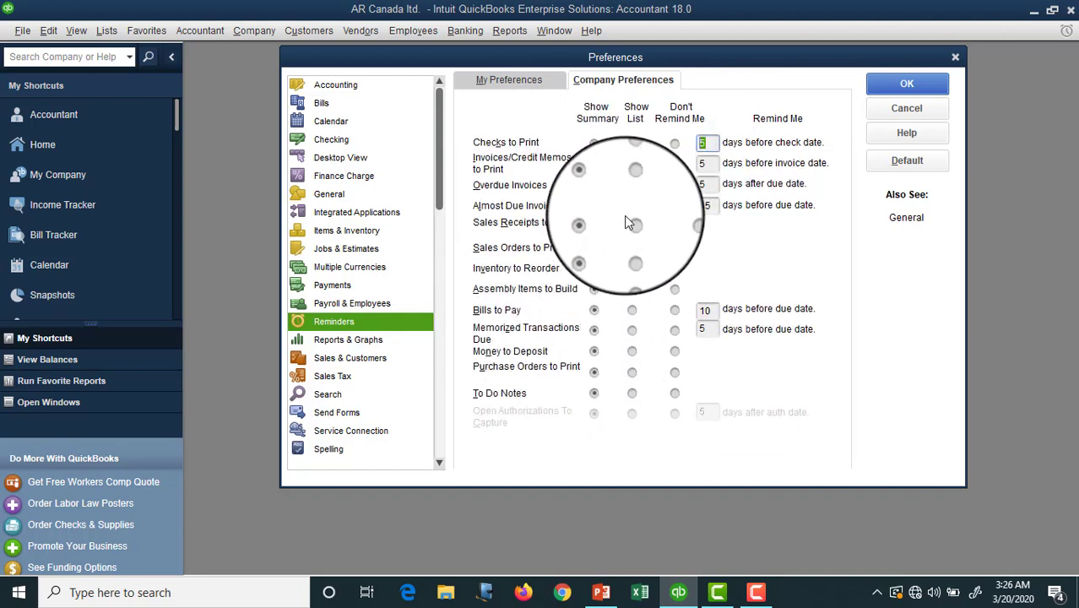
left_click(363, 342)
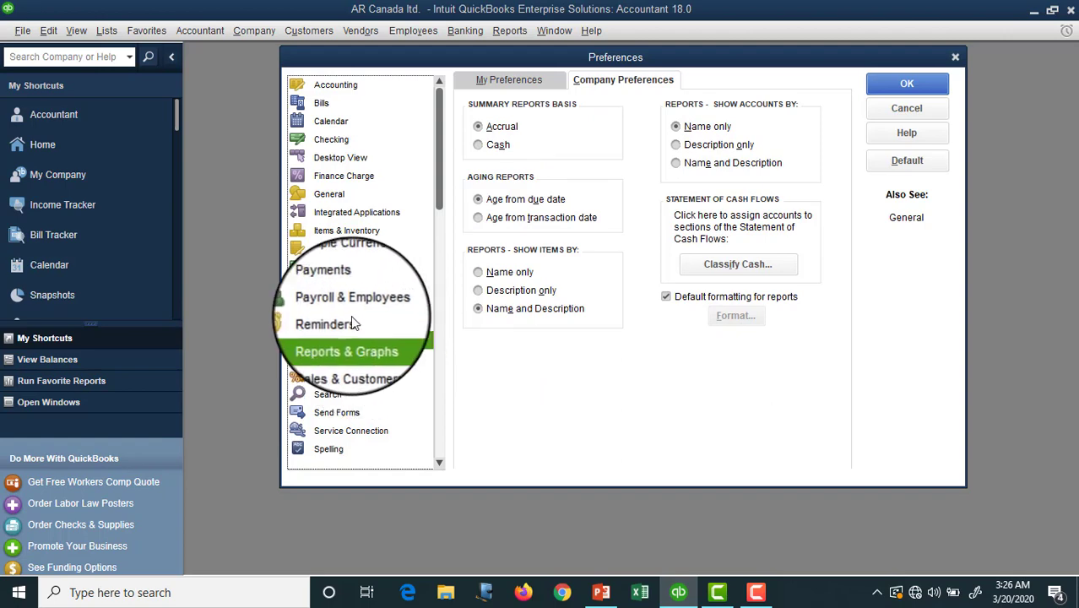
left_click(476, 143)
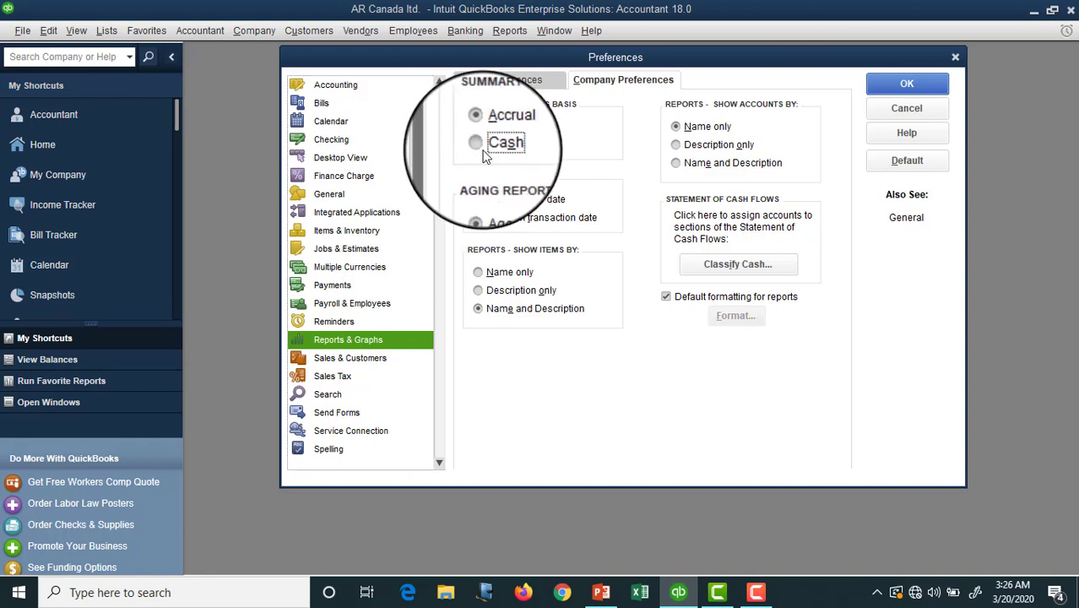
left_click(484, 130)
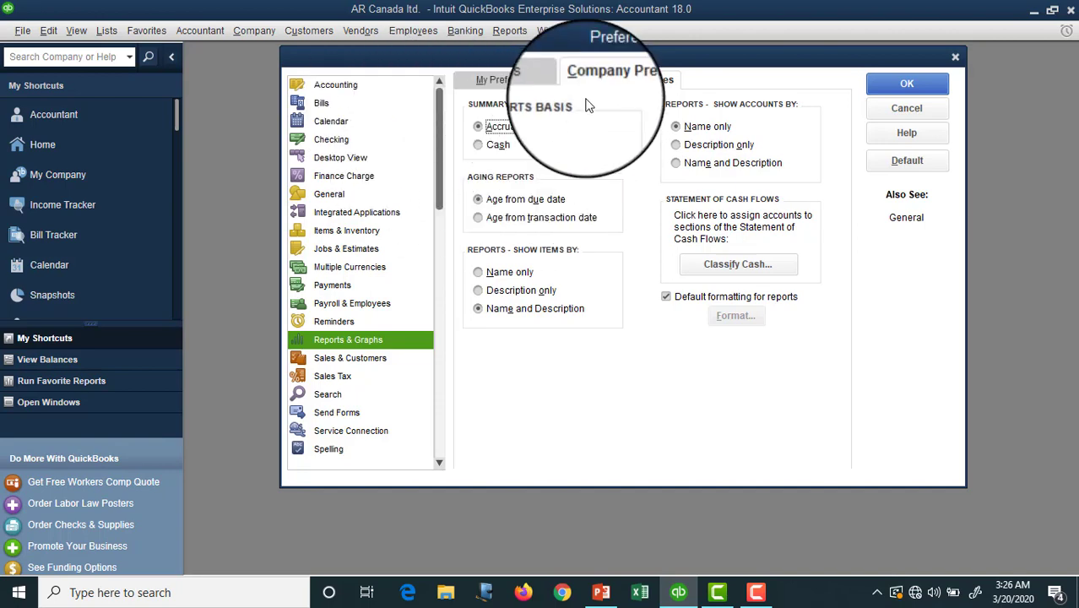
Try showing accounts in reports by Description only and by Name and Description, and return to Name only
left_click(706, 148)
left_click(701, 162)
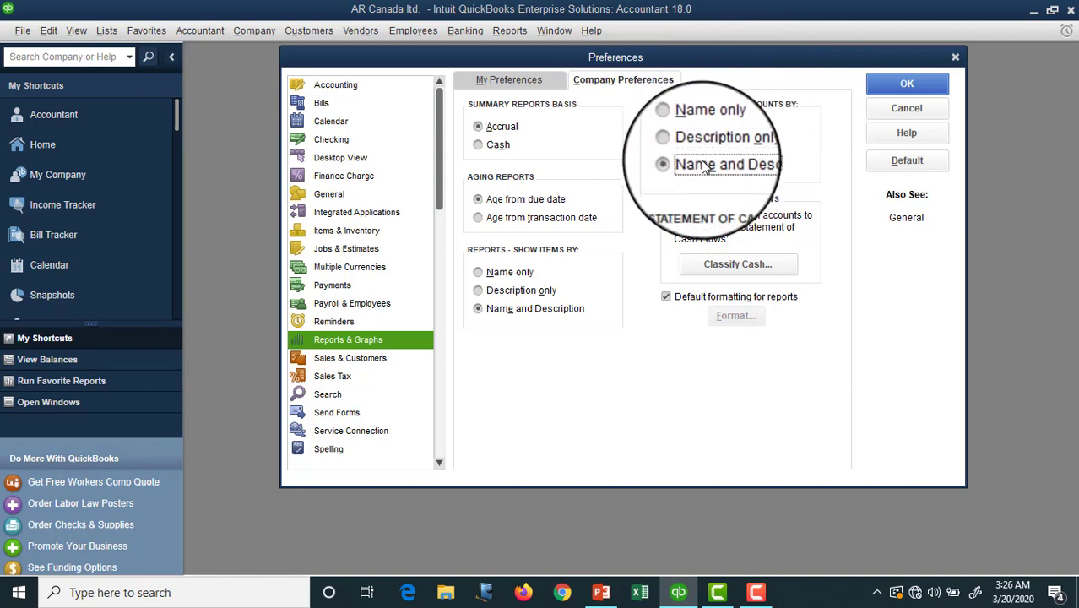
left_click(702, 143)
left_click(706, 121)
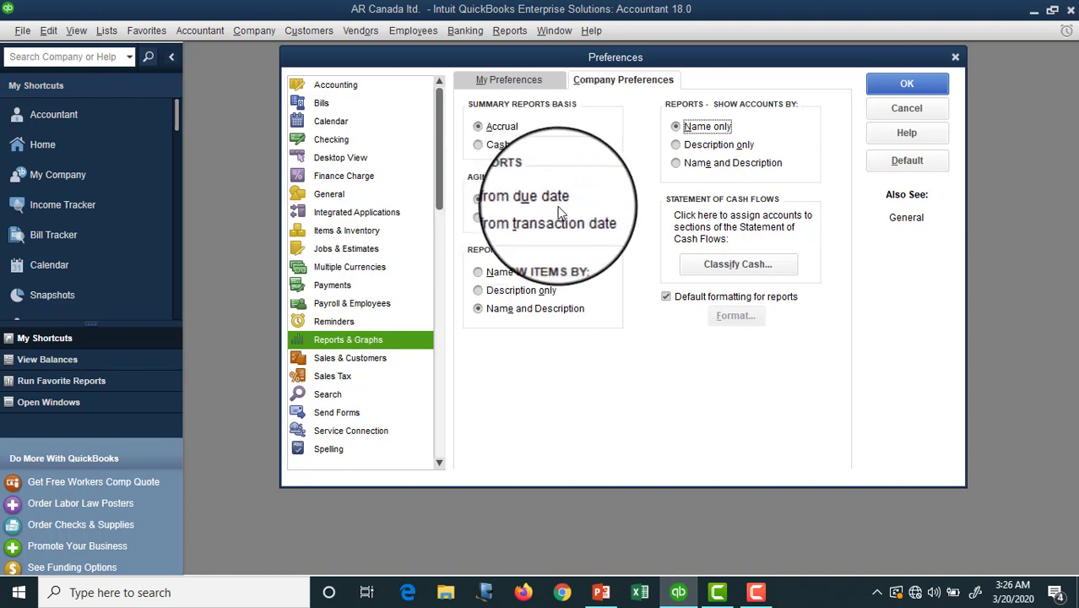
Set aging reports to Age from transaction date and show items in reports by Name only
left_click(477, 217)
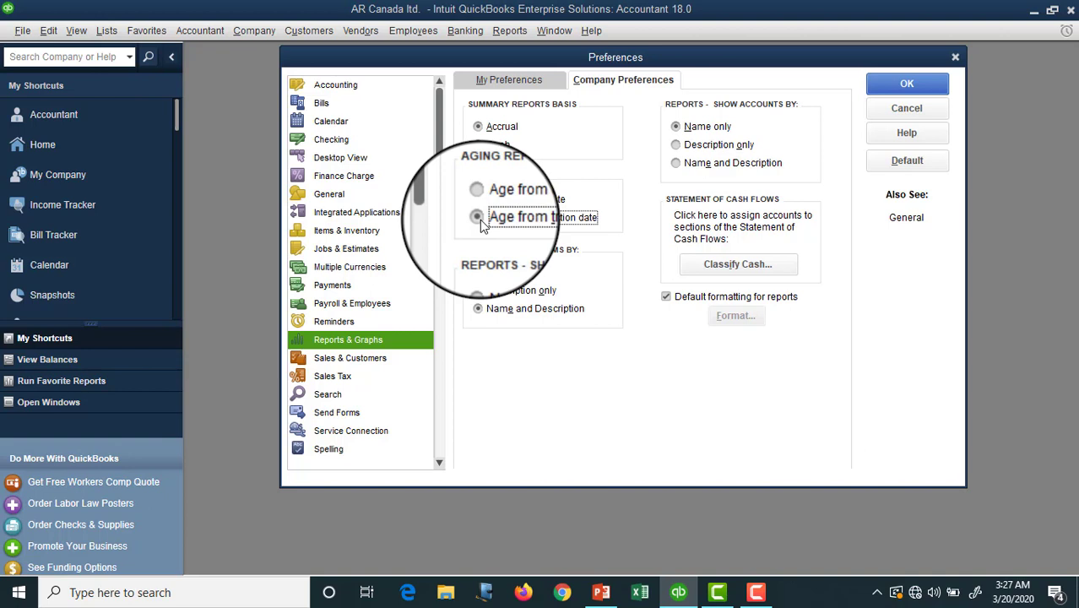
left_click(479, 204)
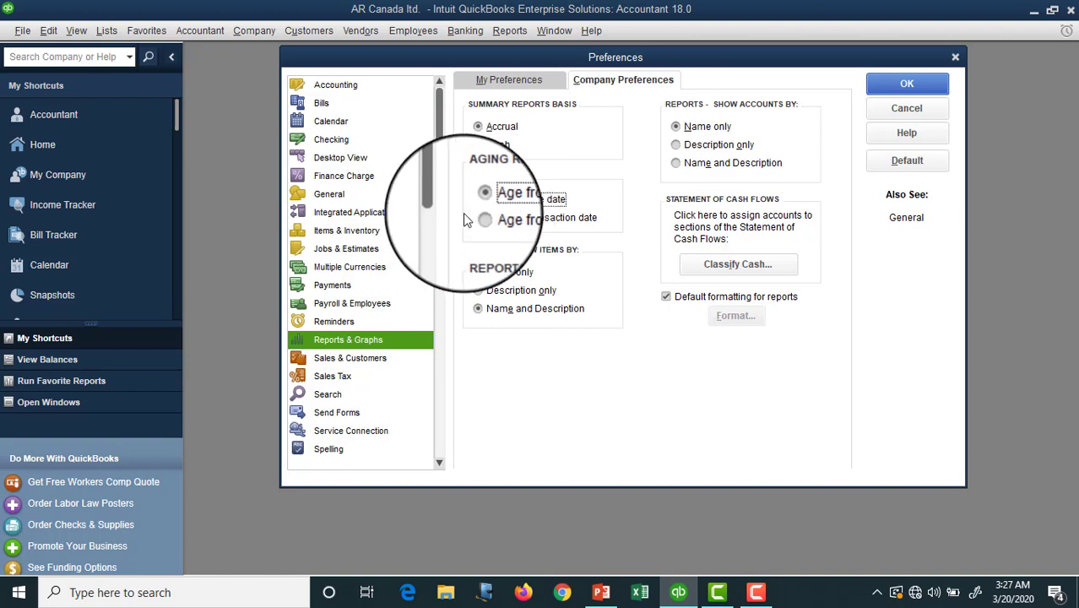
left_click(486, 221)
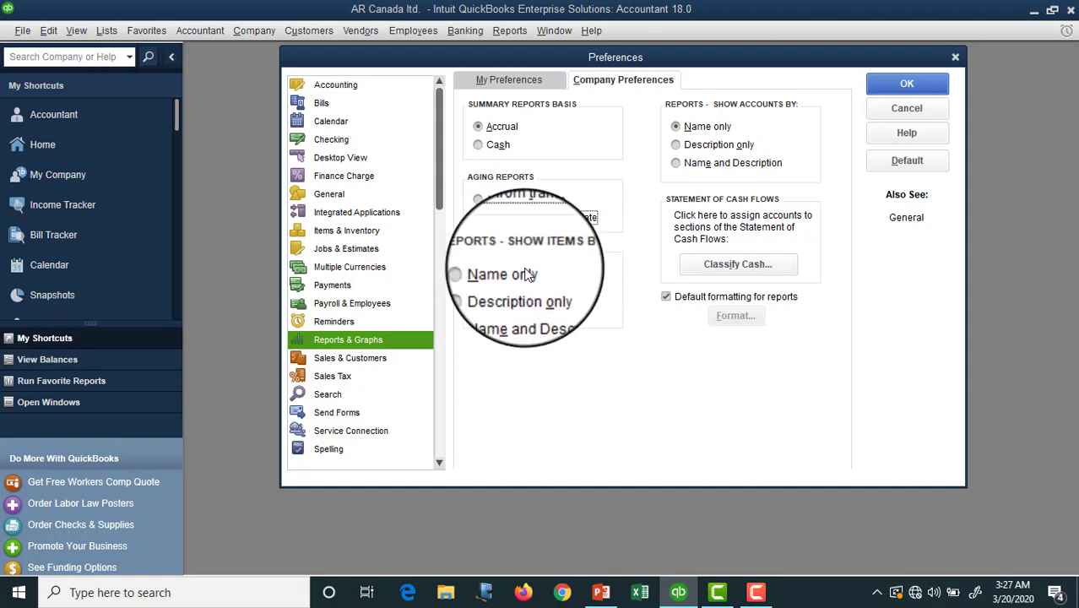
left_click(505, 274)
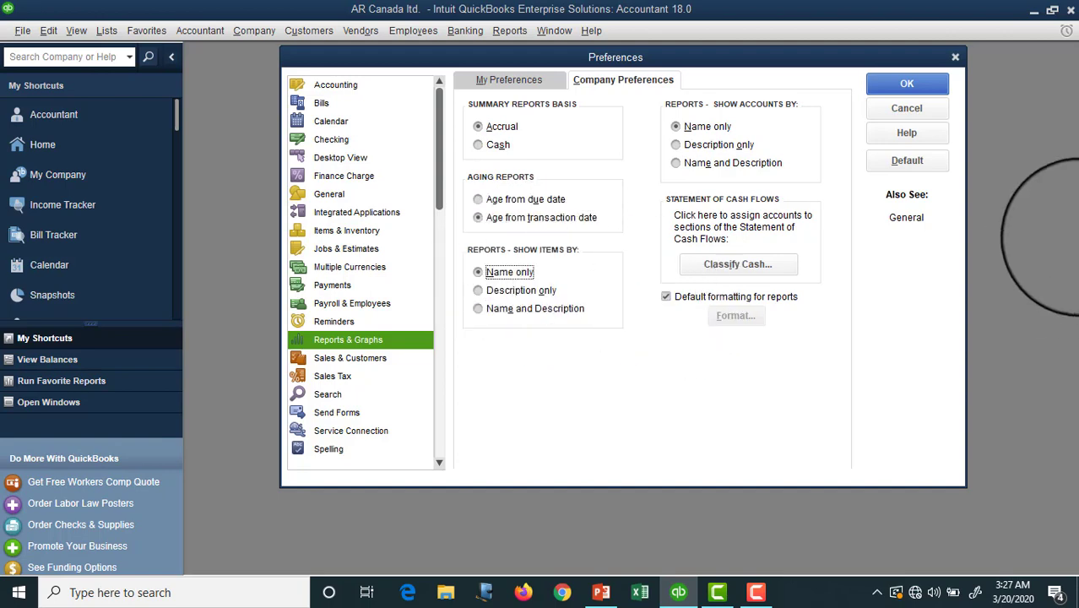
Save the Reports & Graphs changes, and view the personal and company preferences for Sales & Customers
left_click(340, 361)
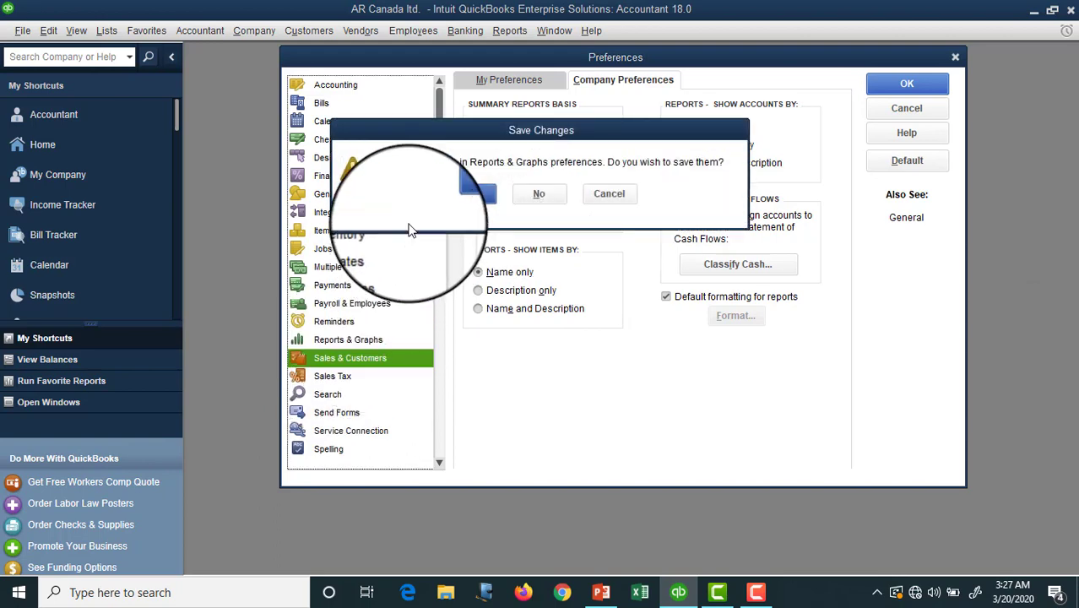
left_click(467, 196)
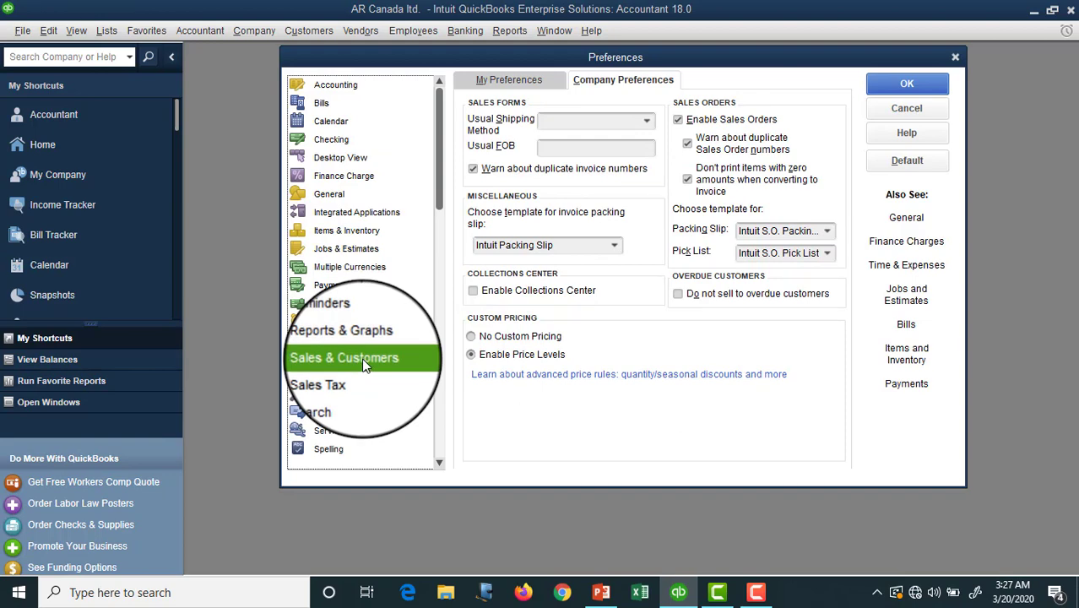
left_click(513, 80)
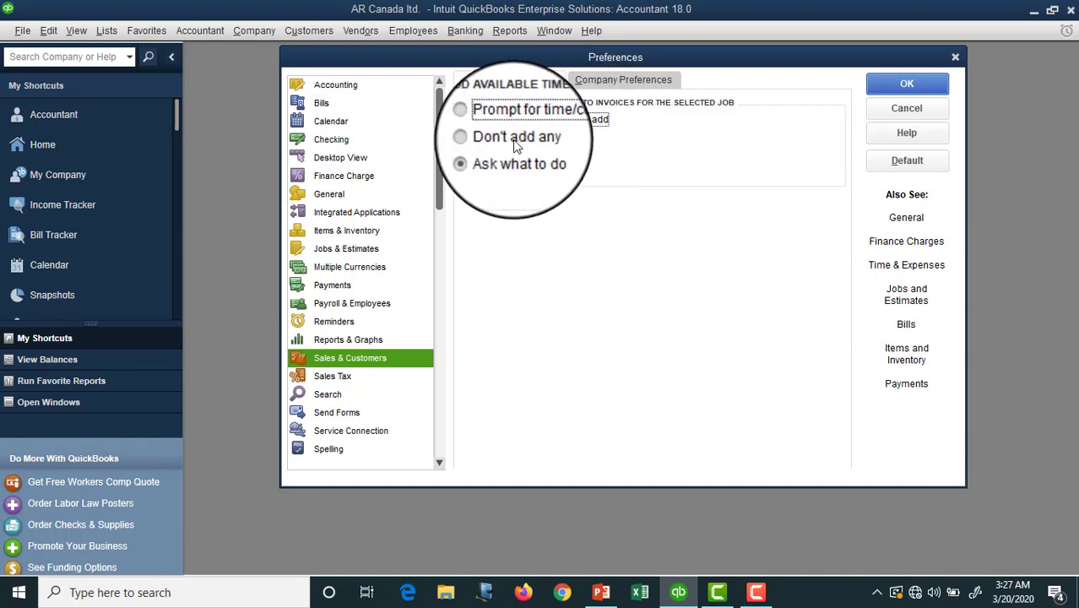
left_click(613, 82)
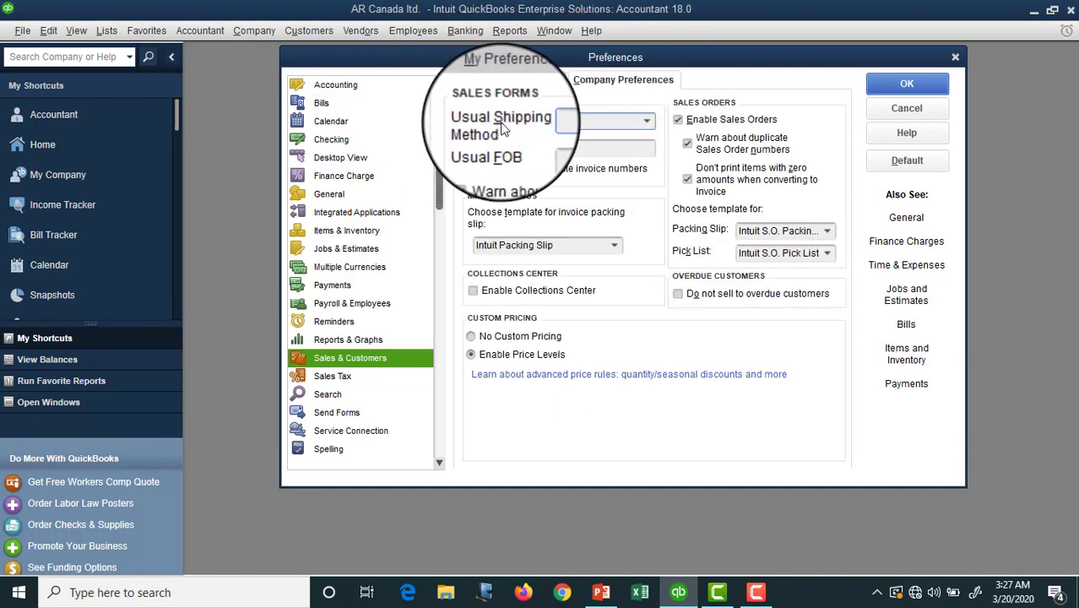
Examine the usual shipping method choices and the form for adding a new one without creating any, and go to the Usual FOB field
left_click(647, 123)
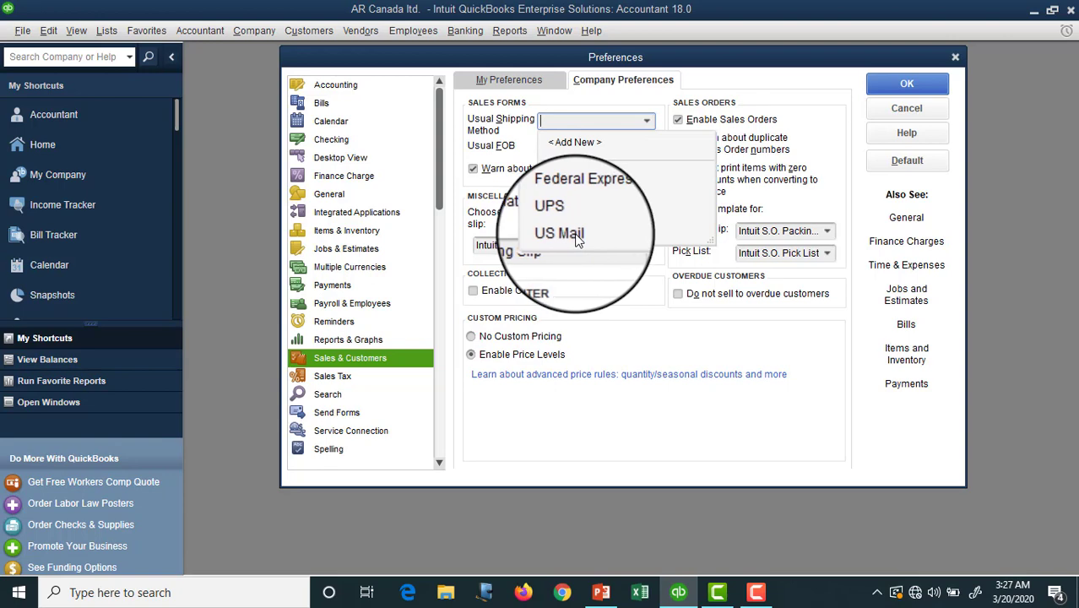
left_click(567, 150)
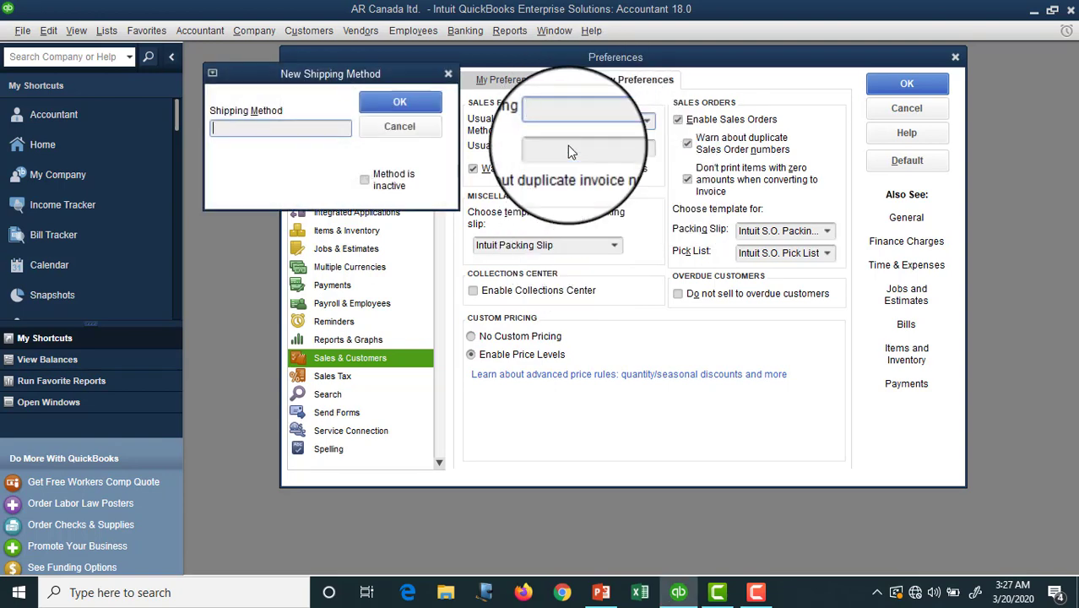
left_click(398, 127)
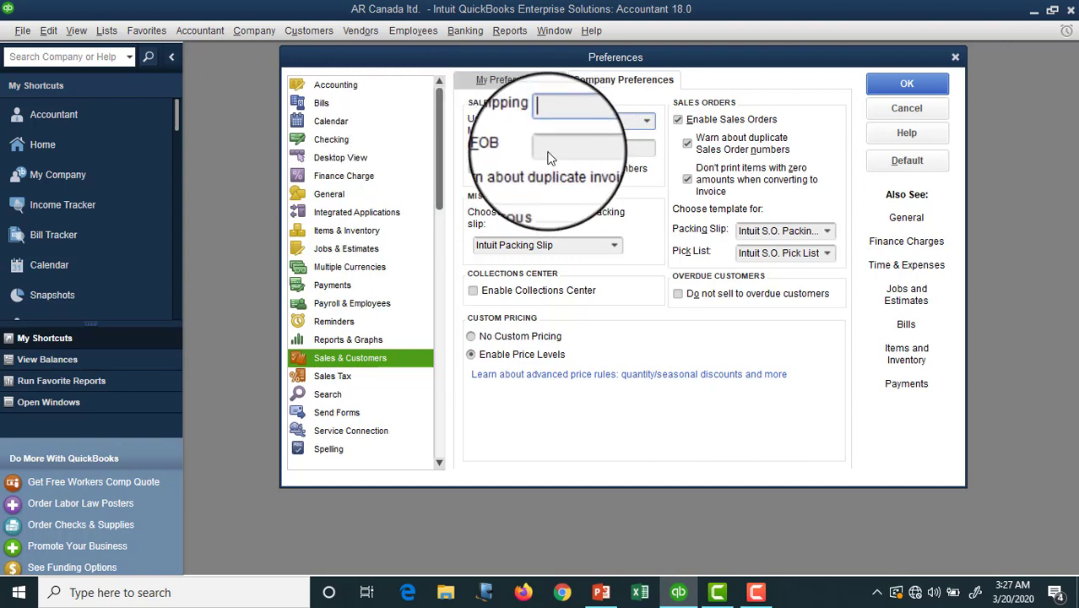
left_click(606, 145)
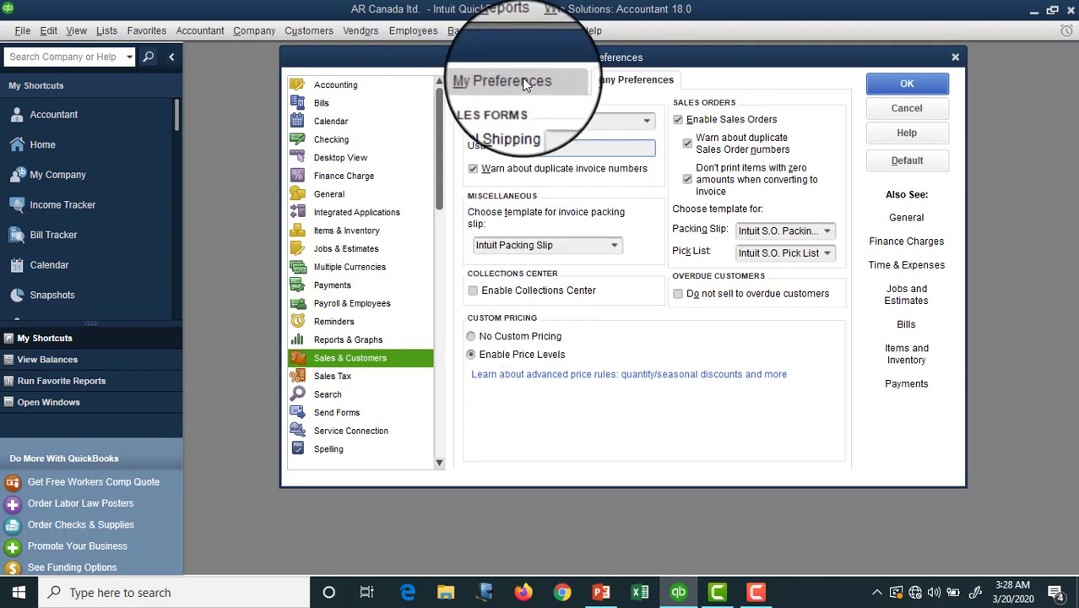
Open the Sales Tax preferences and try answering No to charging sales tax before returning to Yes
left_click(337, 376)
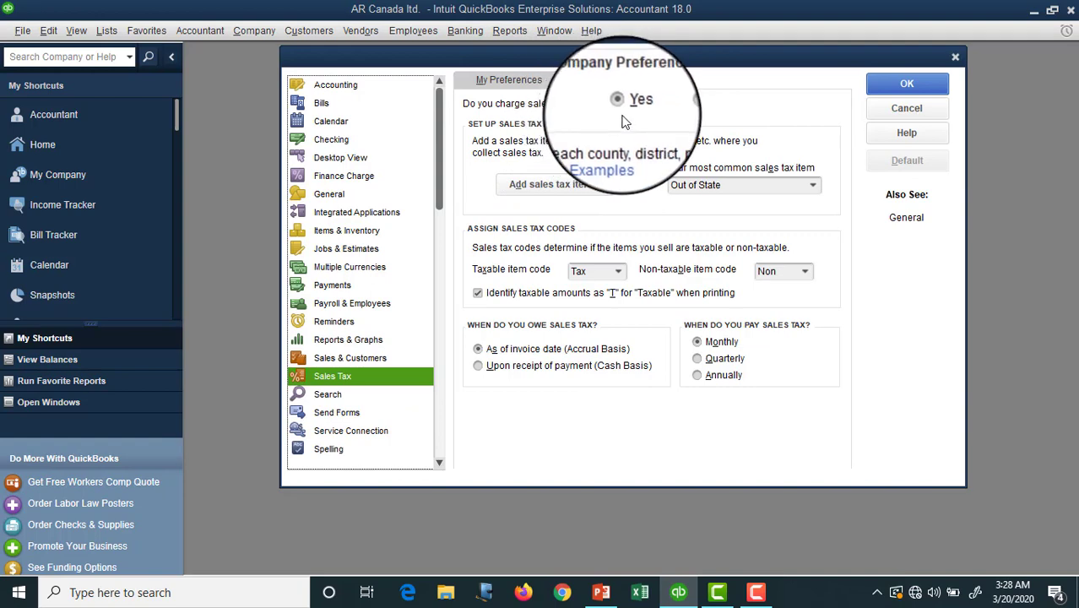
left_click(675, 105)
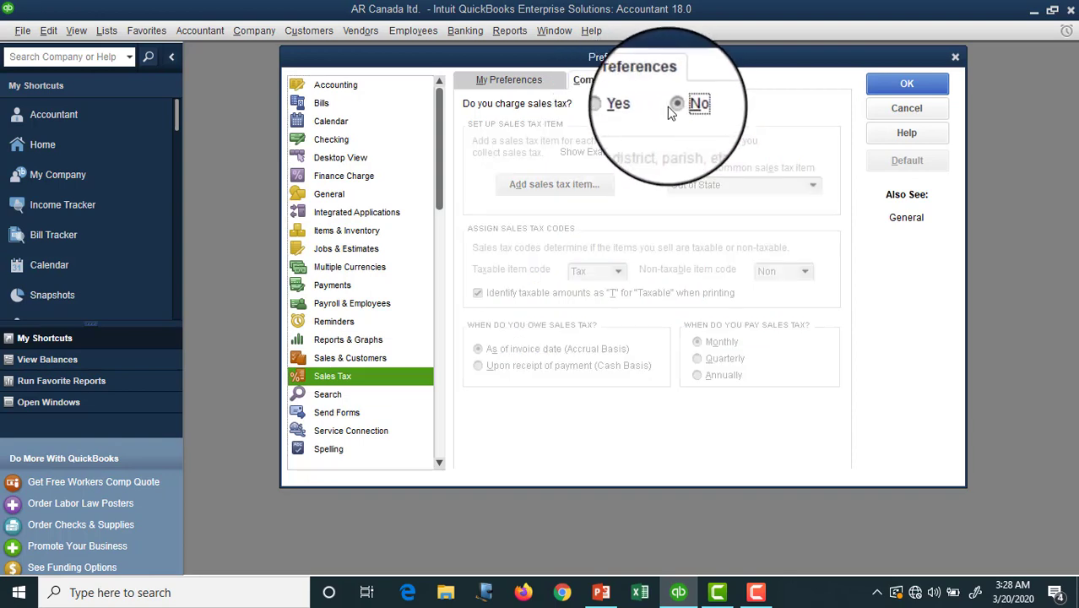
left_click(619, 105)
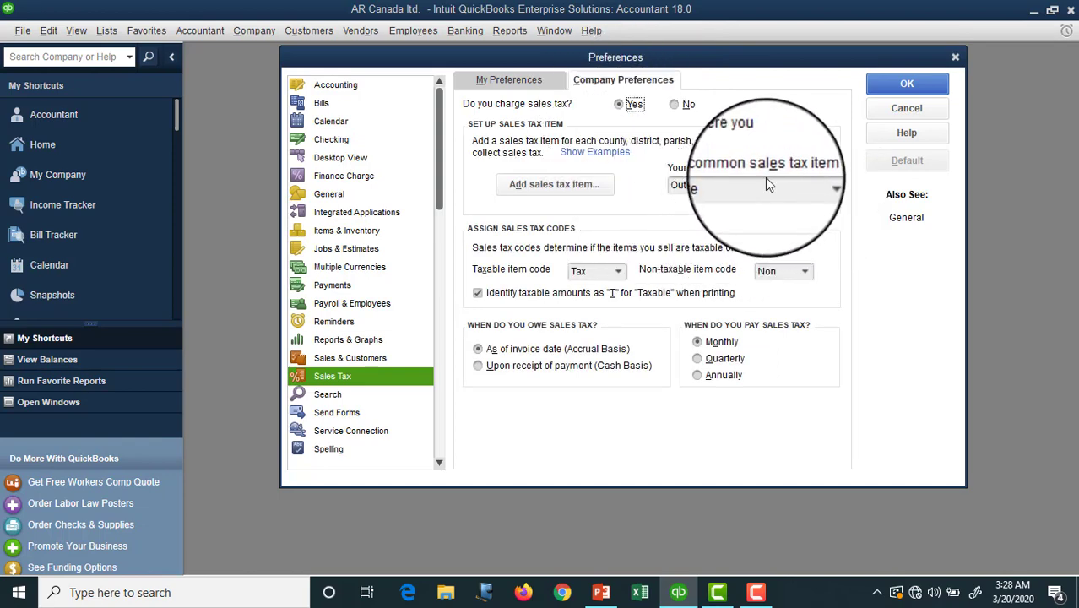
Look through the choices for the most common sales tax item and for the taxable and non-taxable item codes
left_click(813, 186)
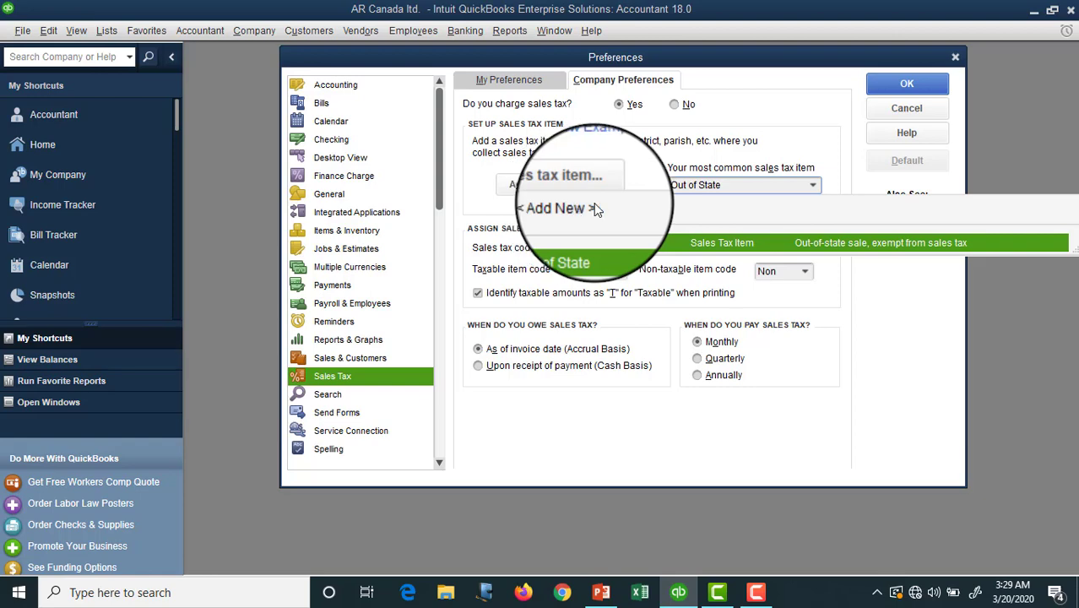
left_click(804, 150)
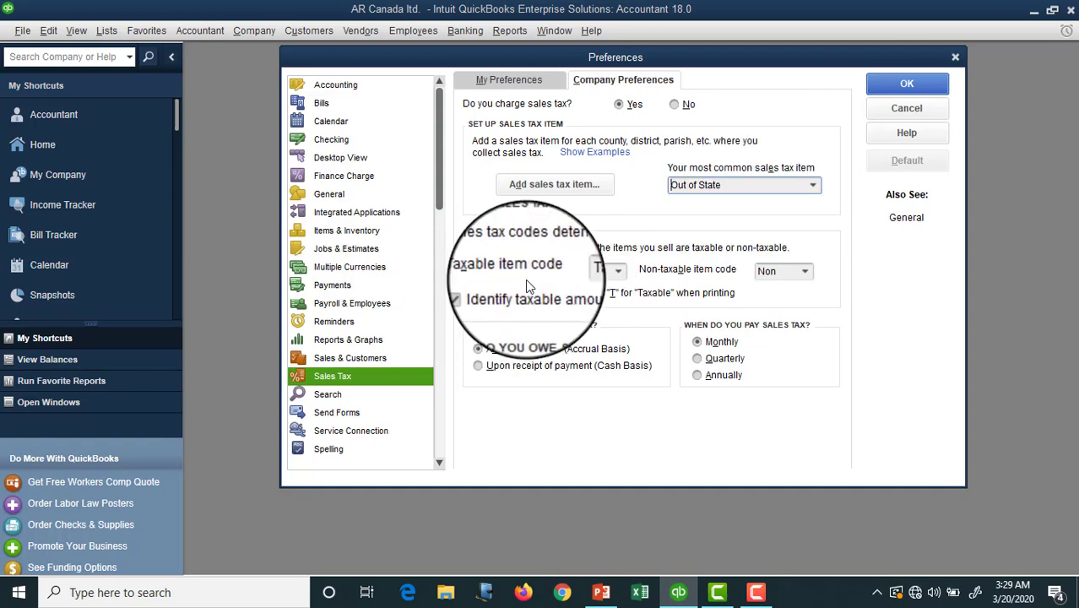
left_click(618, 270)
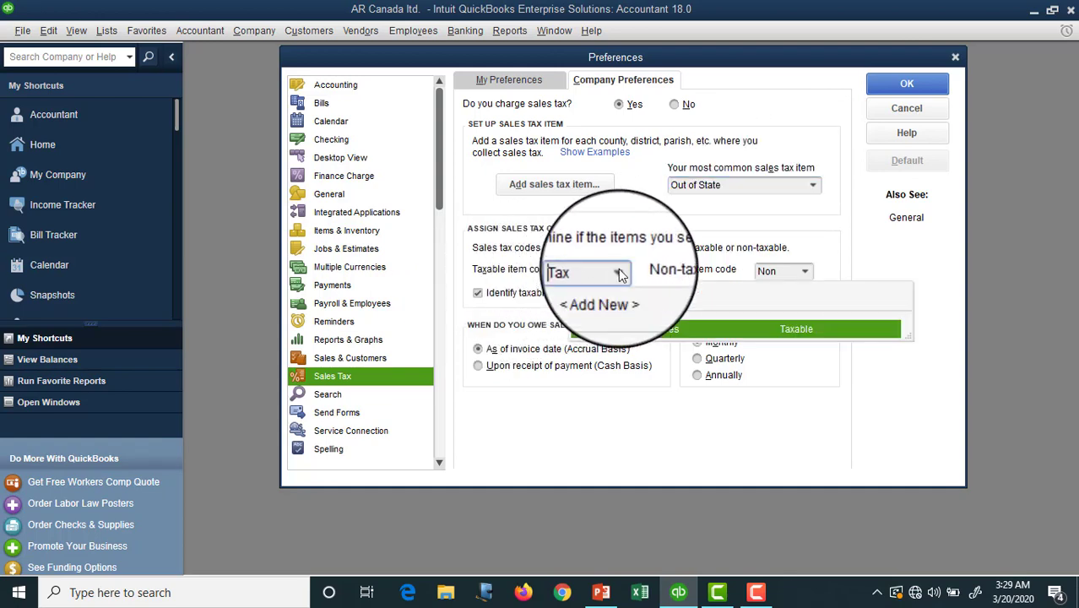
left_click(618, 269)
left_click(804, 282)
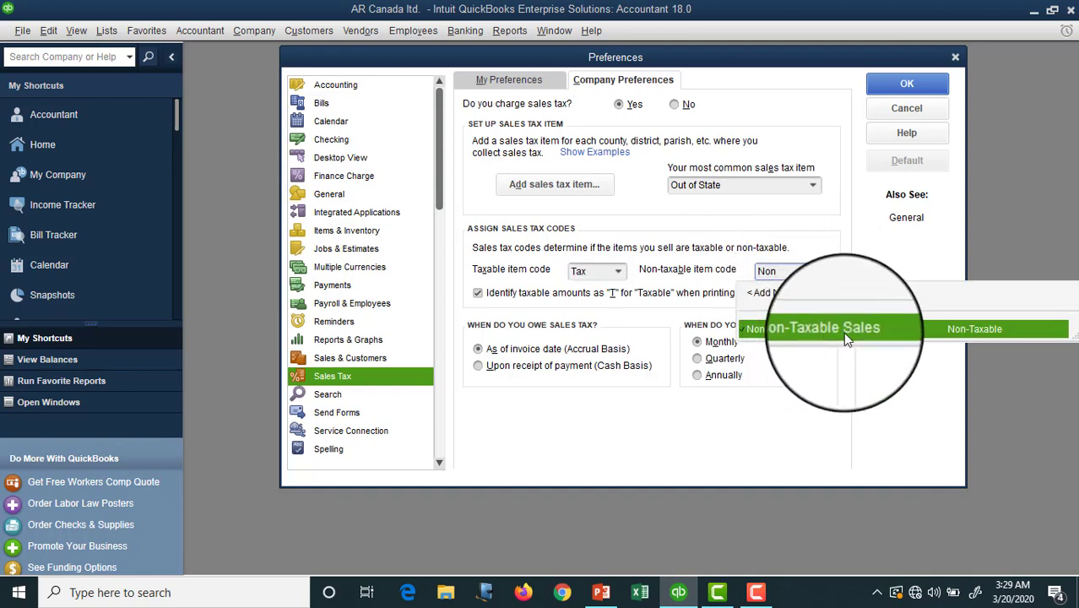
left_click(820, 279)
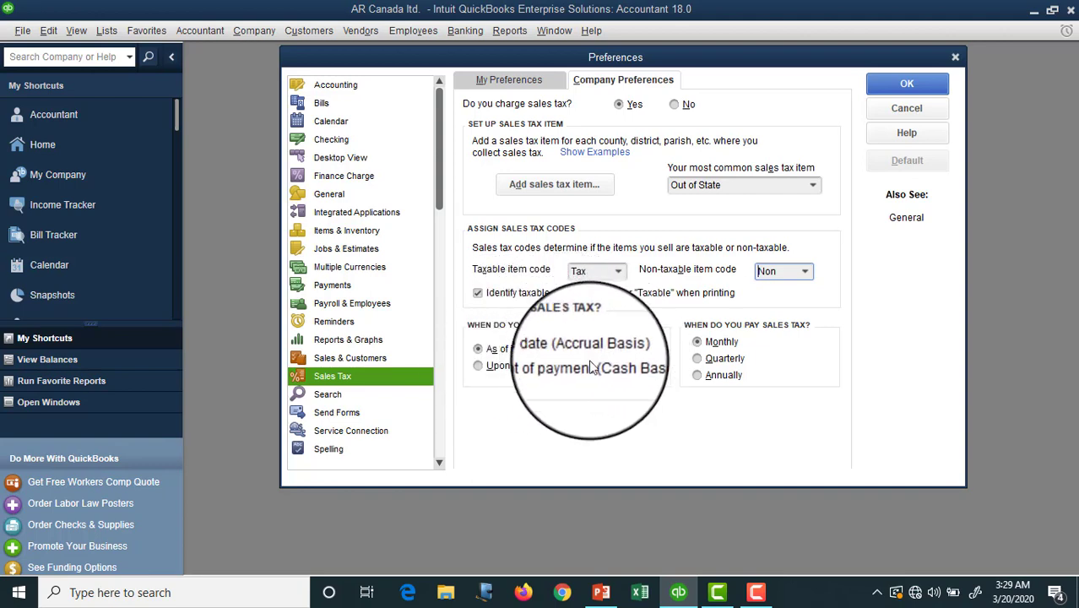
Try owing sales tax on a Cash Basis and paying it Quarterly or Annually, returning to Accrual Basis and Monthly
left_click(534, 372)
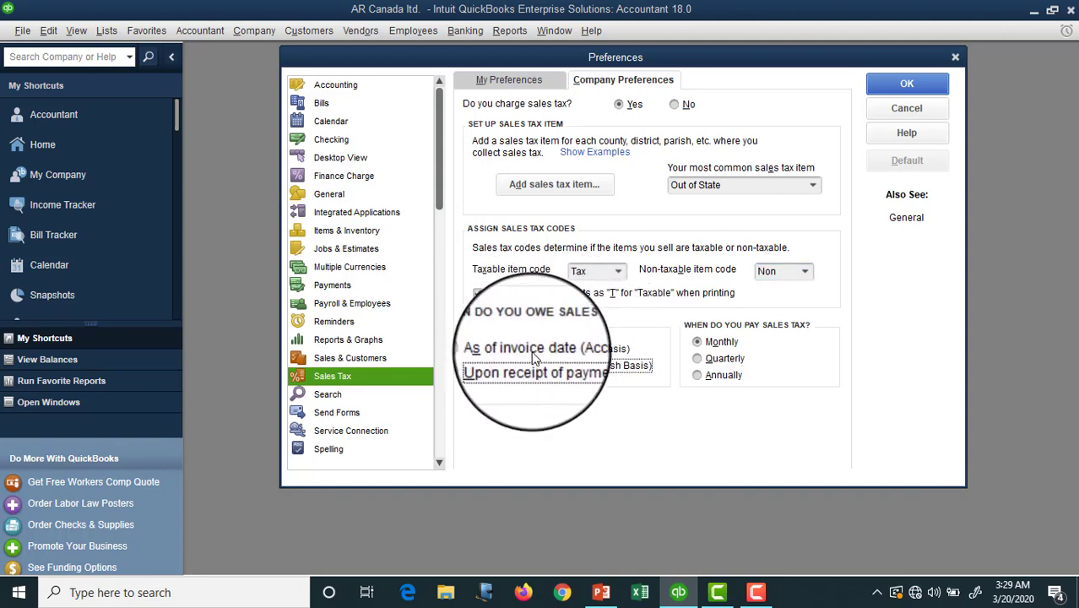
left_click(537, 353)
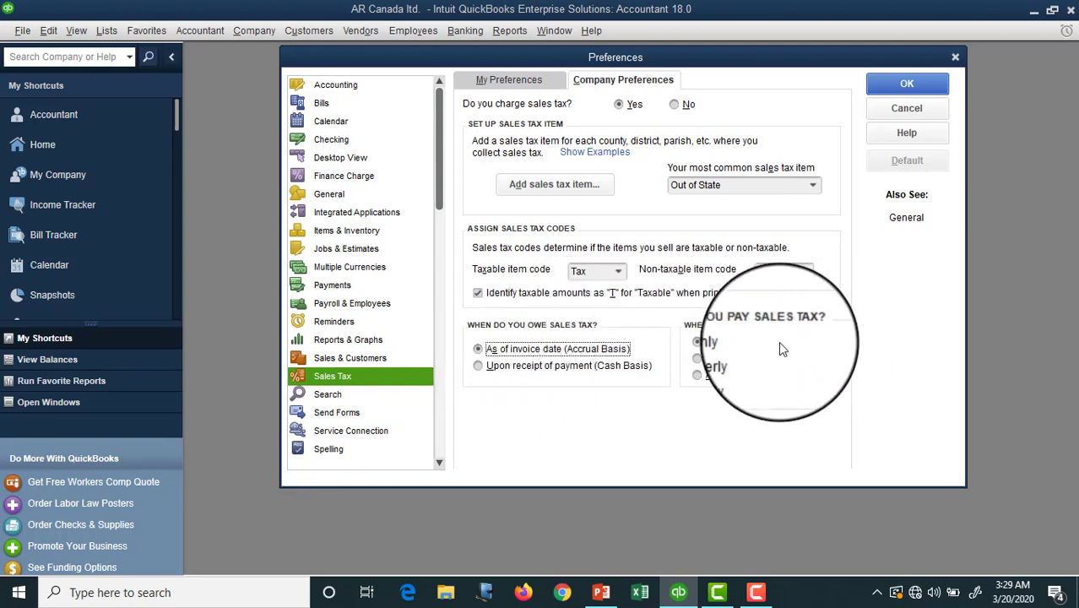
left_click(699, 362)
left_click(703, 373)
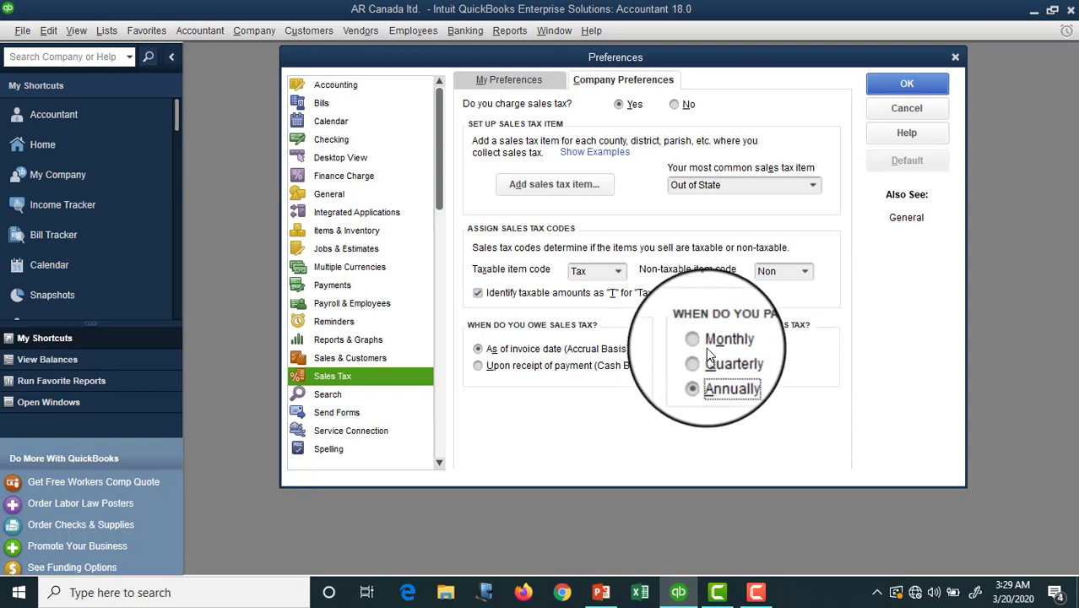
left_click(706, 347)
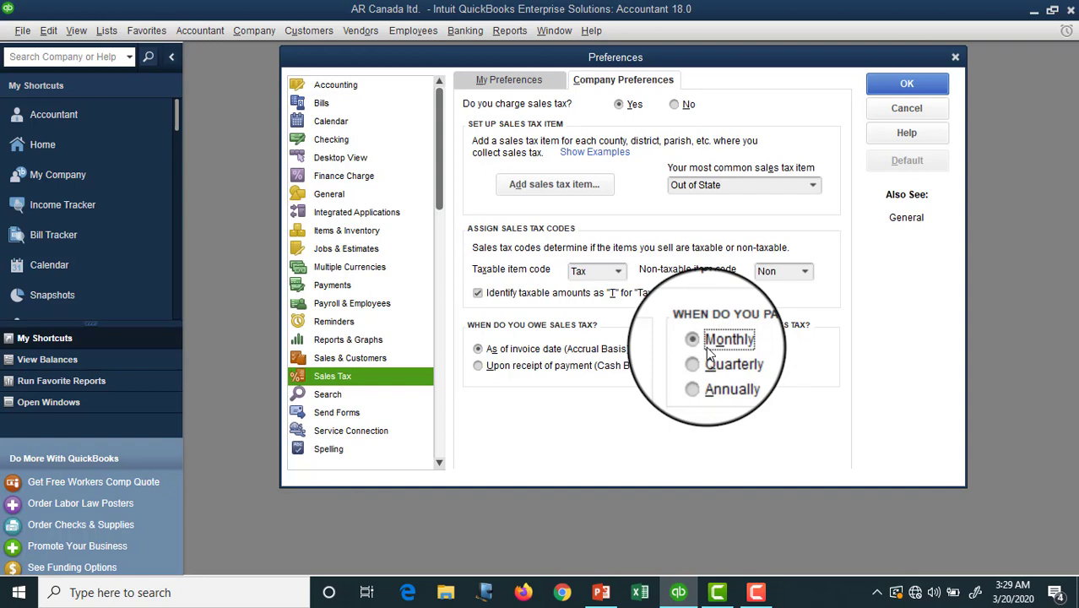
View the personal Search preferences and return to the company's Search preferences
left_click(335, 397)
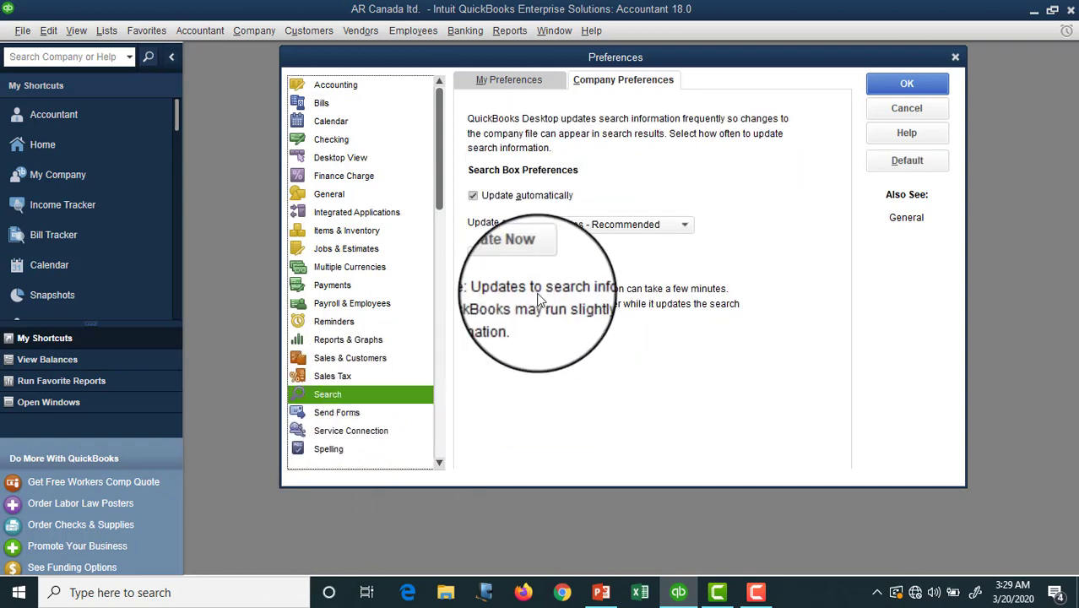
left_click(512, 85)
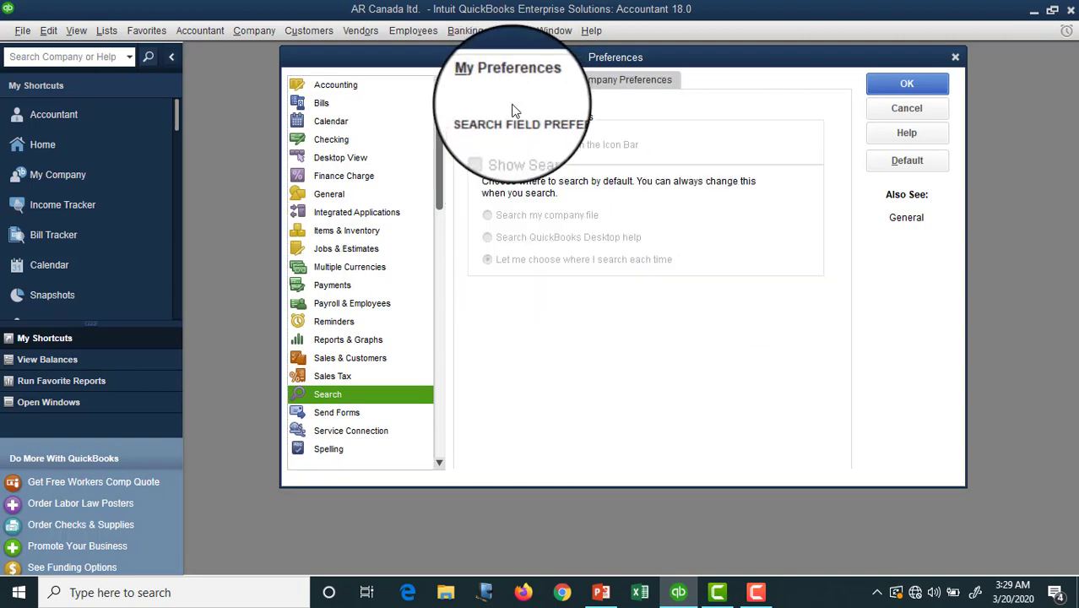
left_click(646, 83)
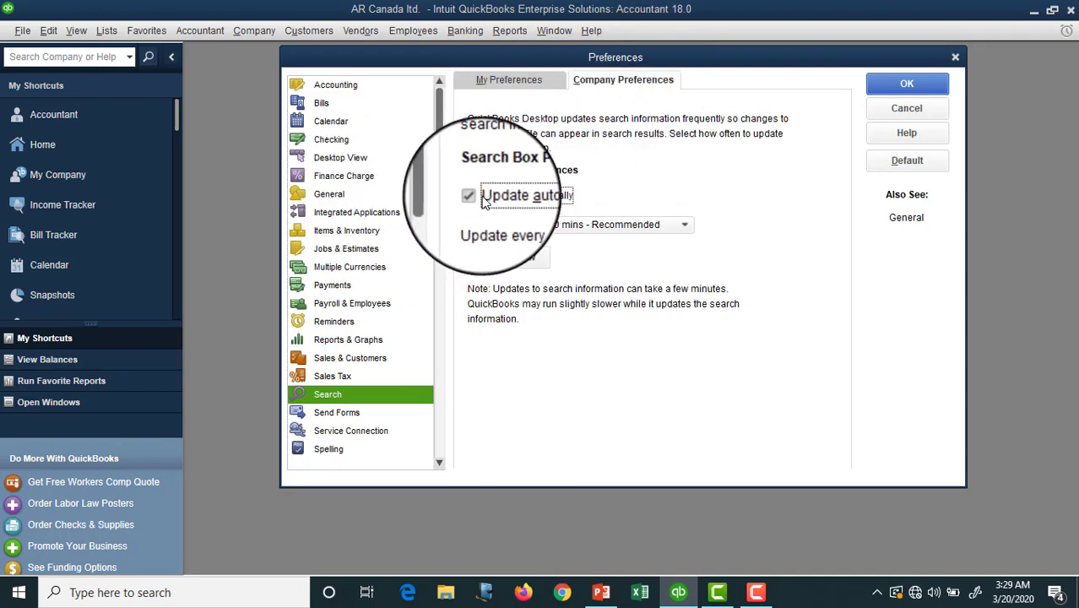
Keep automatic search updates on, set them to run every 15 mins, and save the Search changes while switching to Send Forms
left_click(473, 201)
left_click(473, 196)
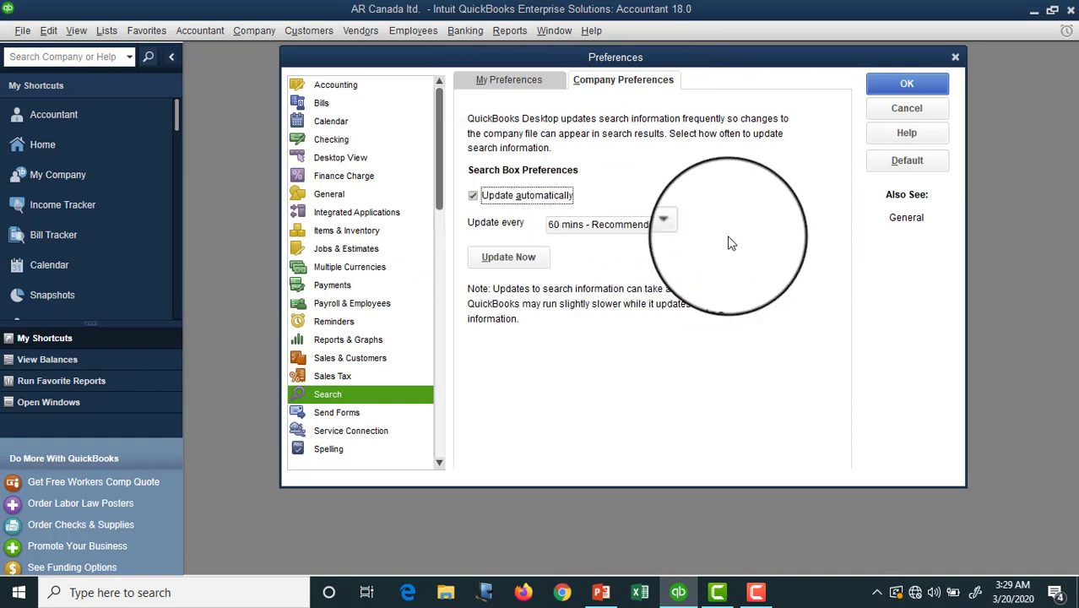
left_click(685, 225)
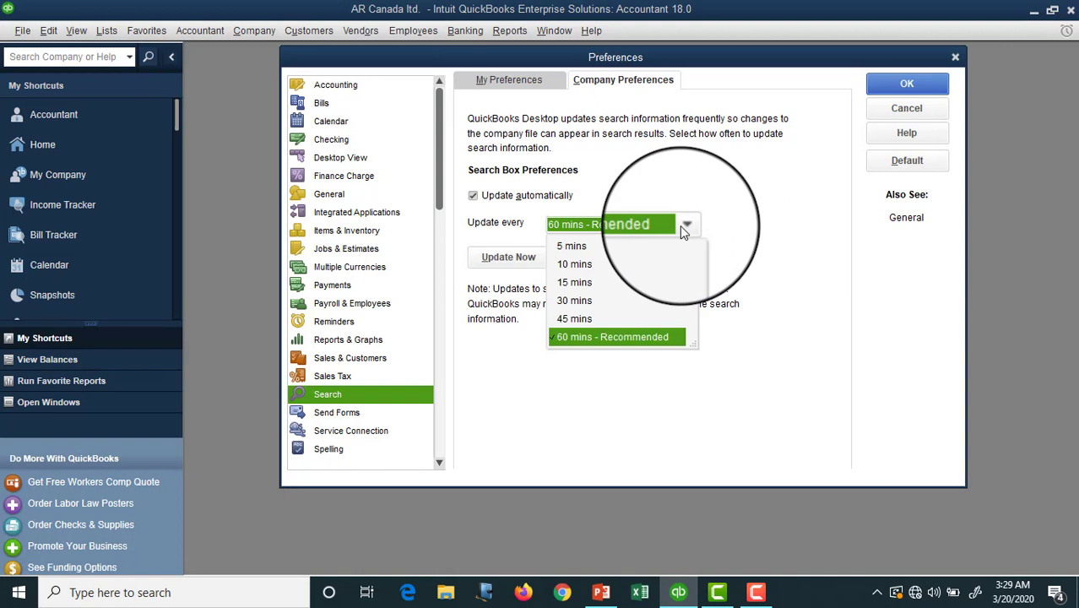
left_click(595, 283)
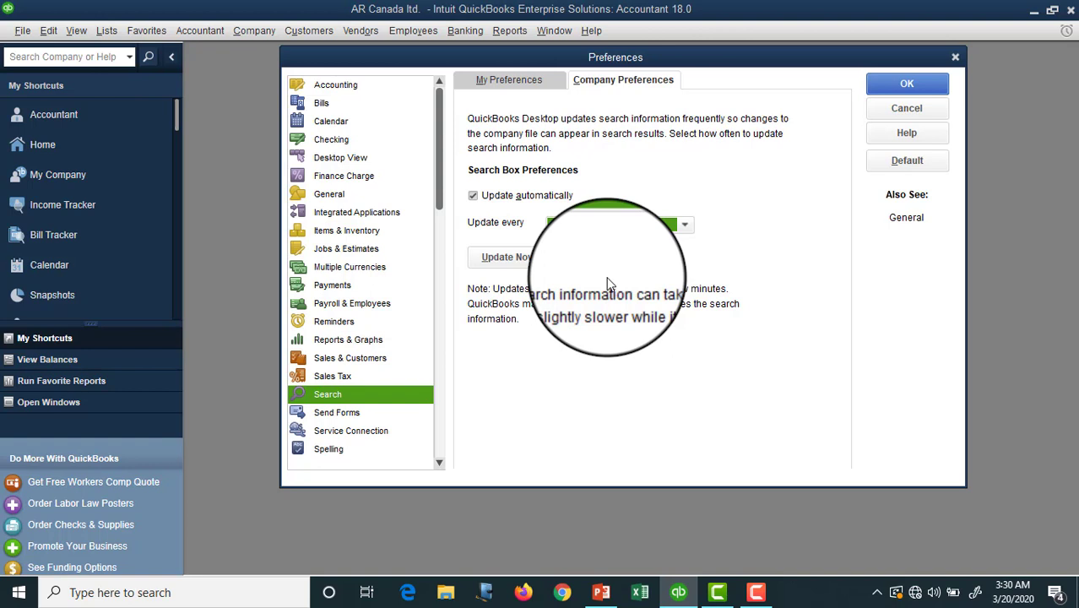
left_click(355, 414)
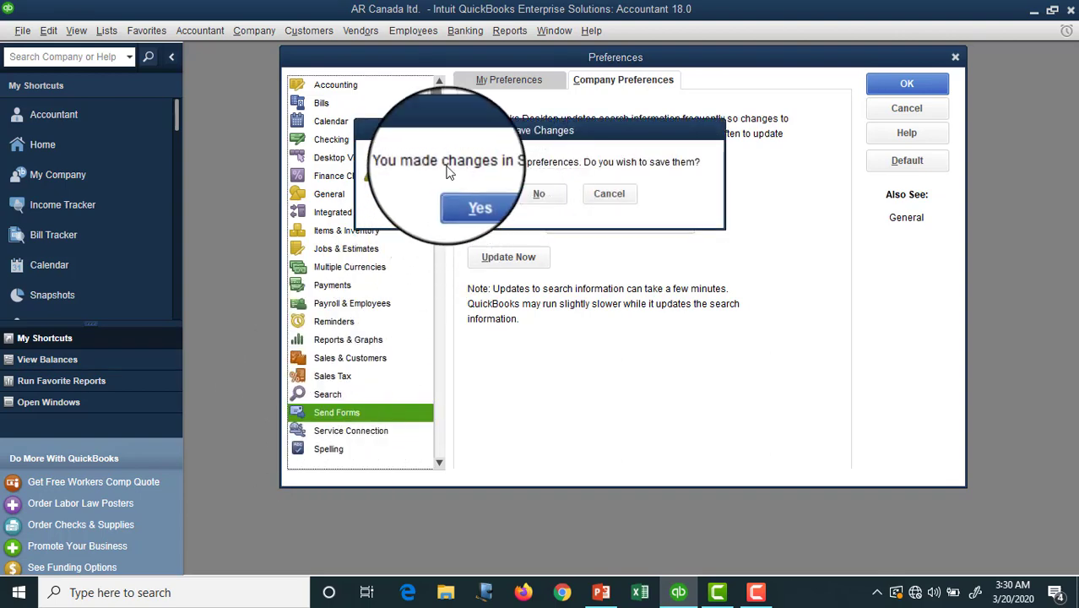
left_click(458, 194)
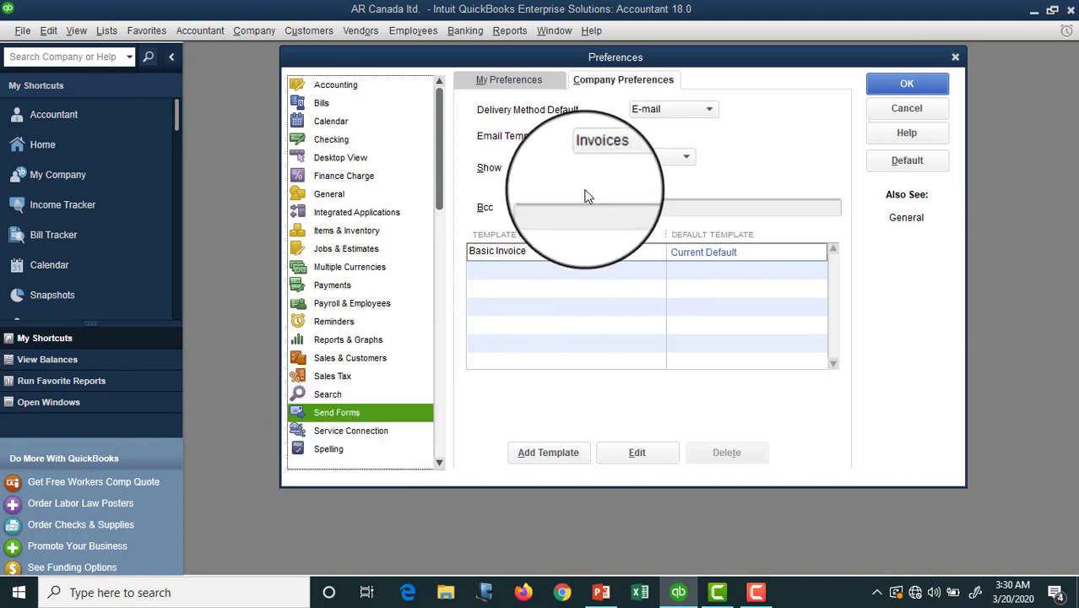
Look through the Send Forms delivery methods and email template types, keeping E-mail and Invoices selected
left_click(676, 110)
left_click(675, 109)
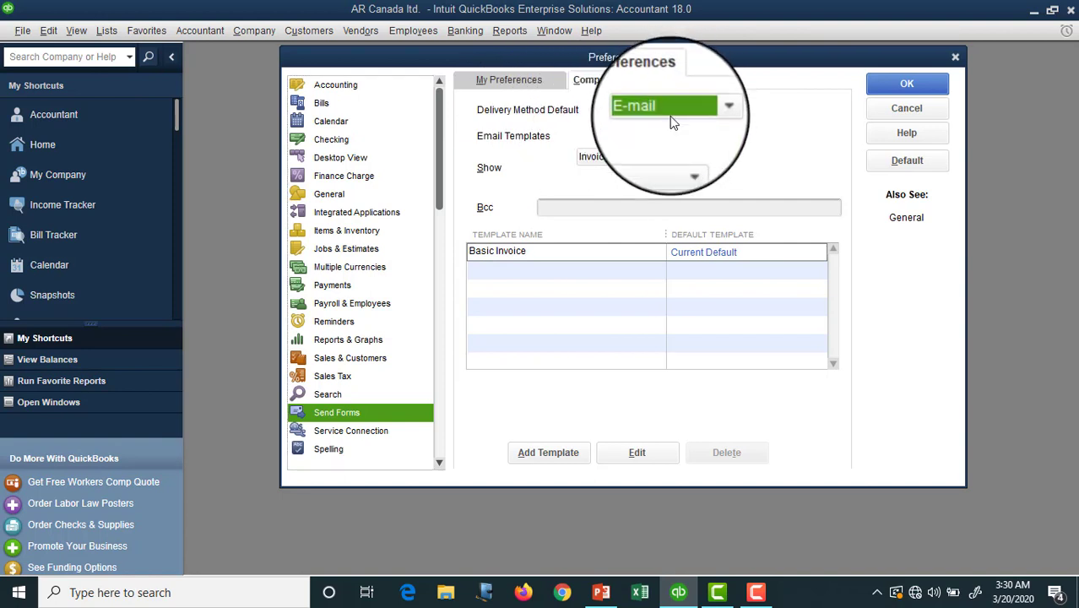
left_click(643, 158)
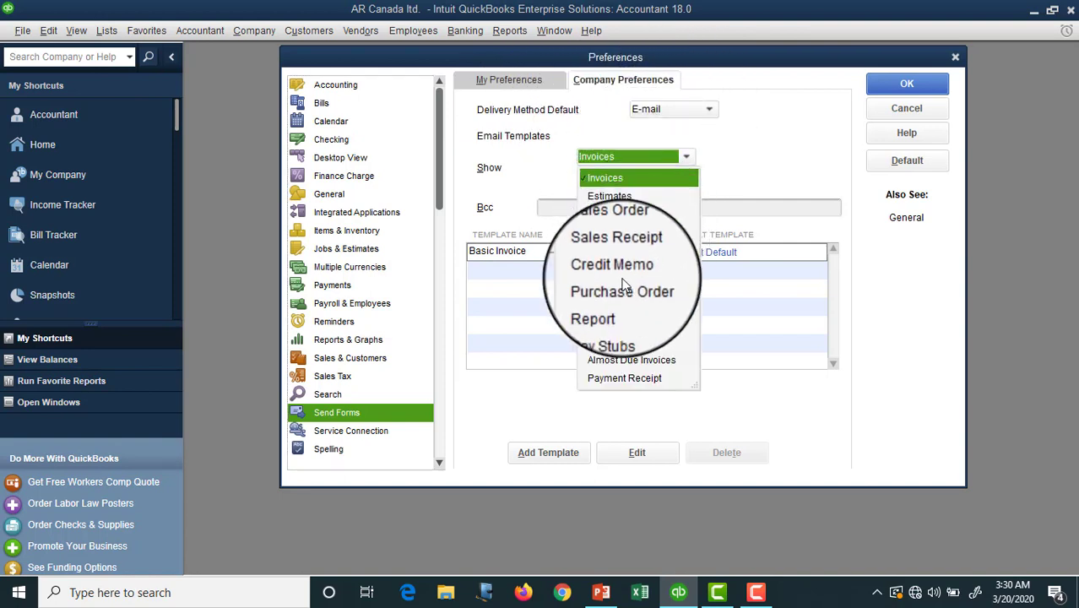
left_click(687, 160)
left_click(570, 206)
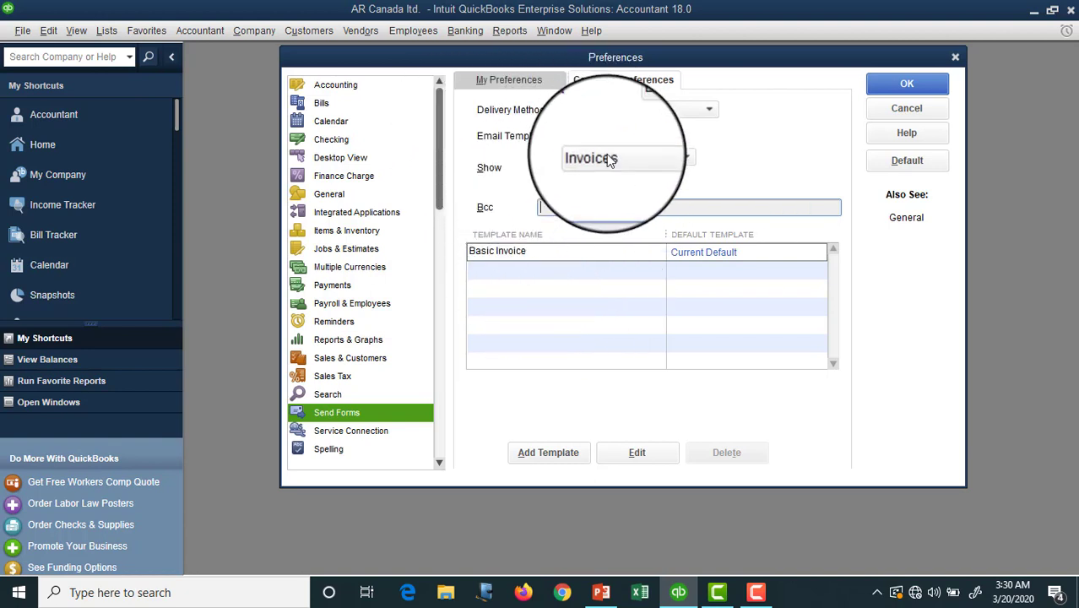
Open the Service Connection preferences and try always asking for a password before returning to automatic connection without one
left_click(374, 435)
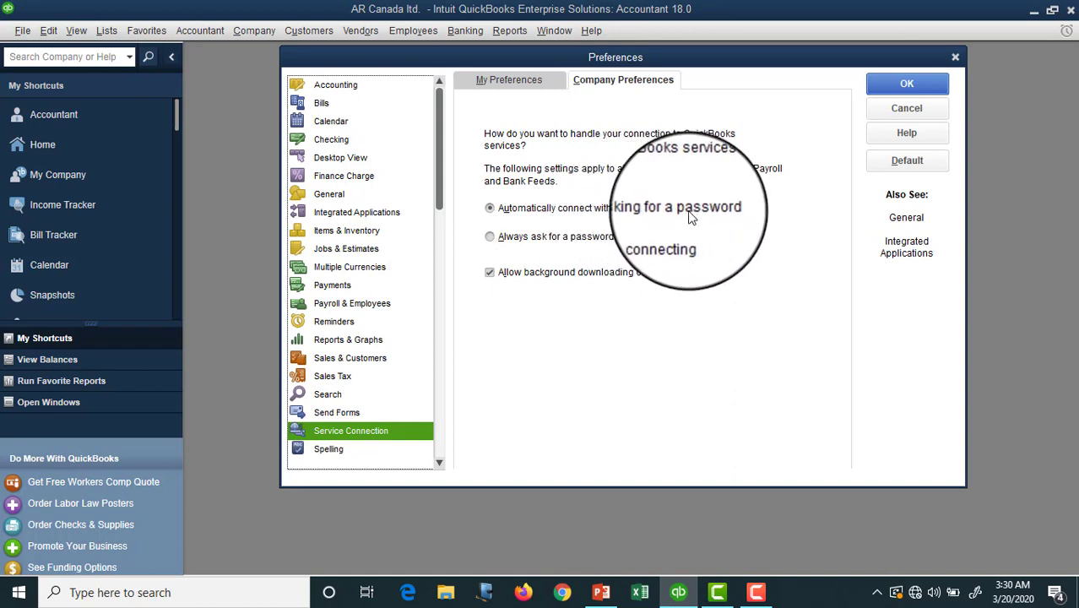
left_click(589, 244)
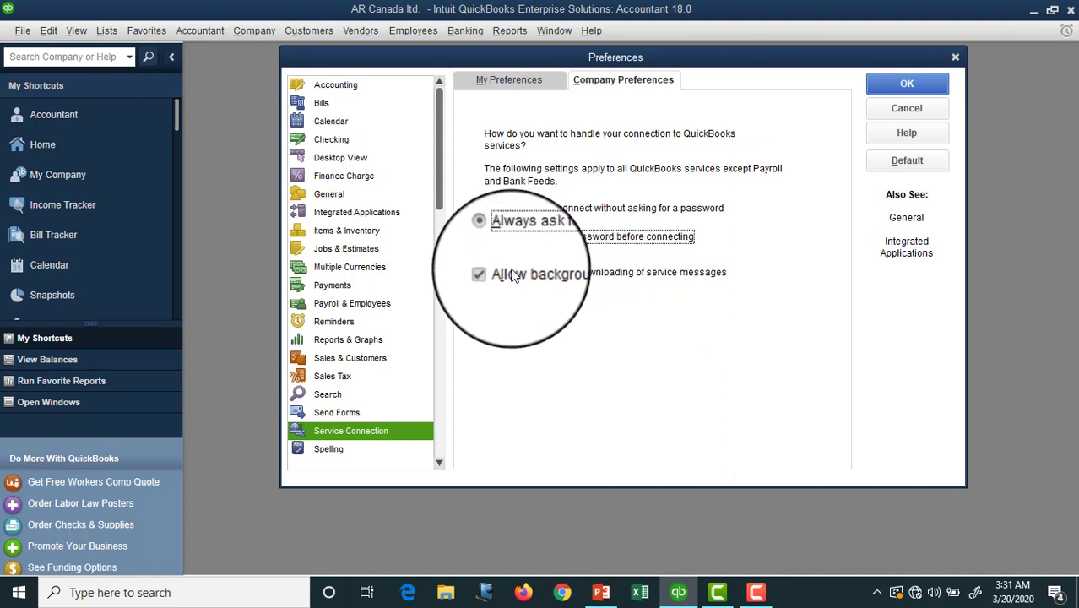
left_click(519, 216)
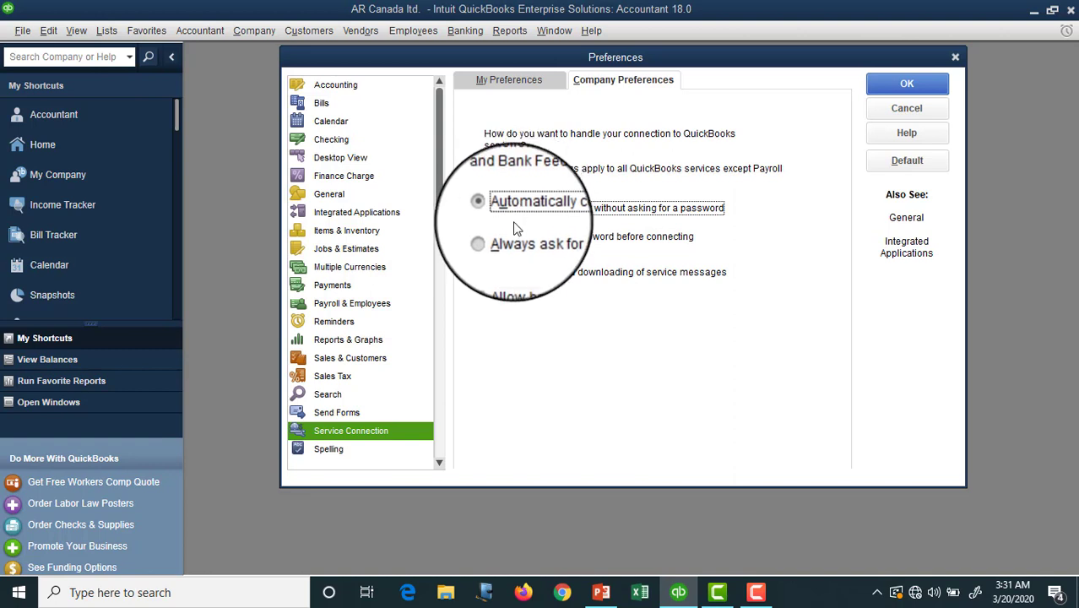
Make the personal Spelling preferences ignore words with Internet Addresses and save the change while switching to Time & Expenses
scroll(384, 403, "down", 2)
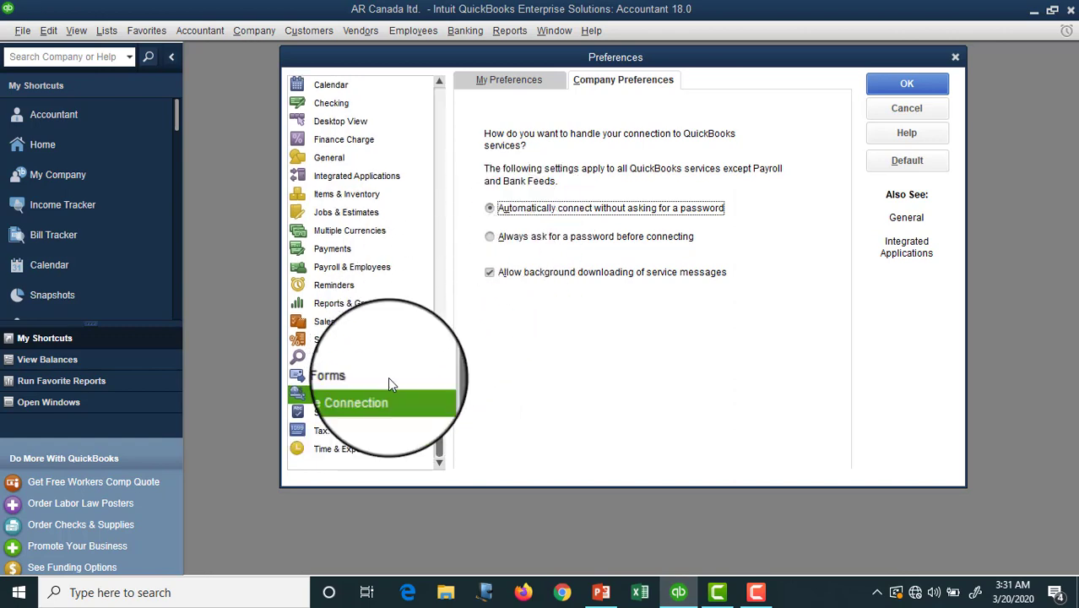
left_click(332, 411)
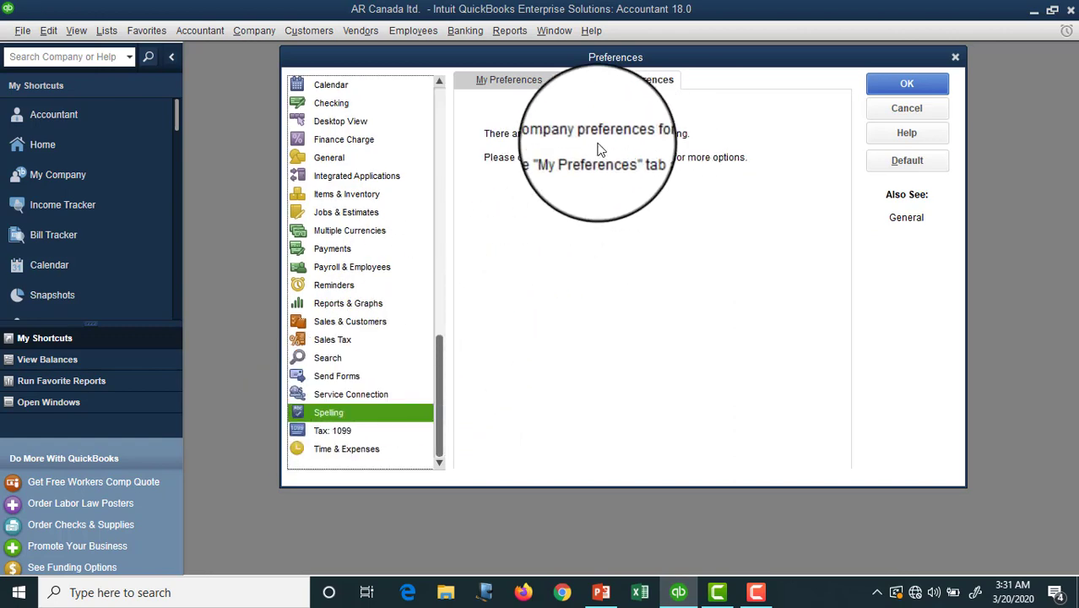
left_click(544, 81)
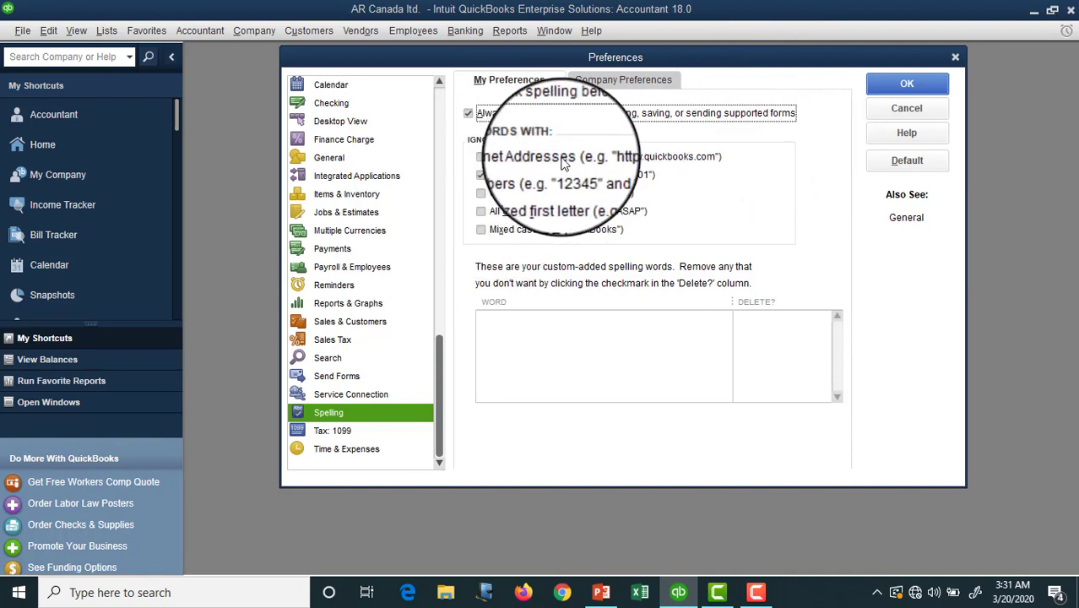
left_click(483, 159)
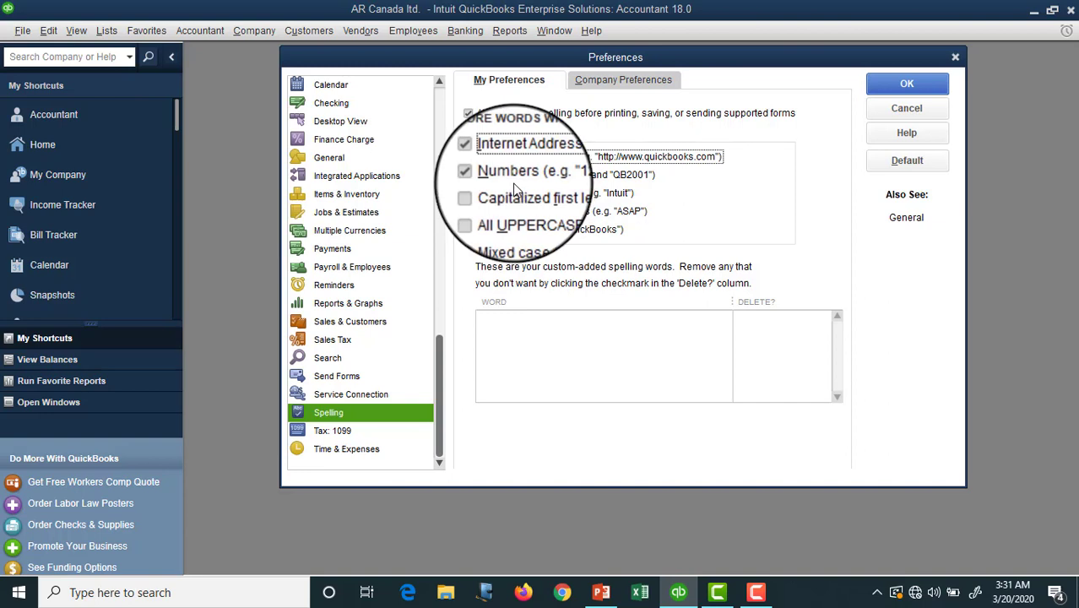
left_click(338, 450)
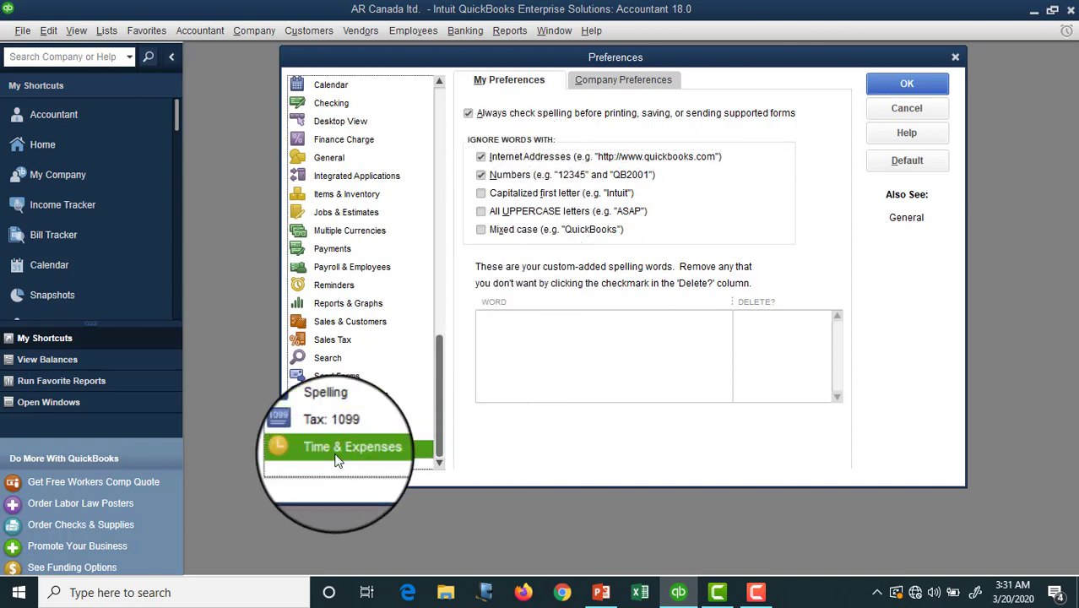
left_click(469, 194)
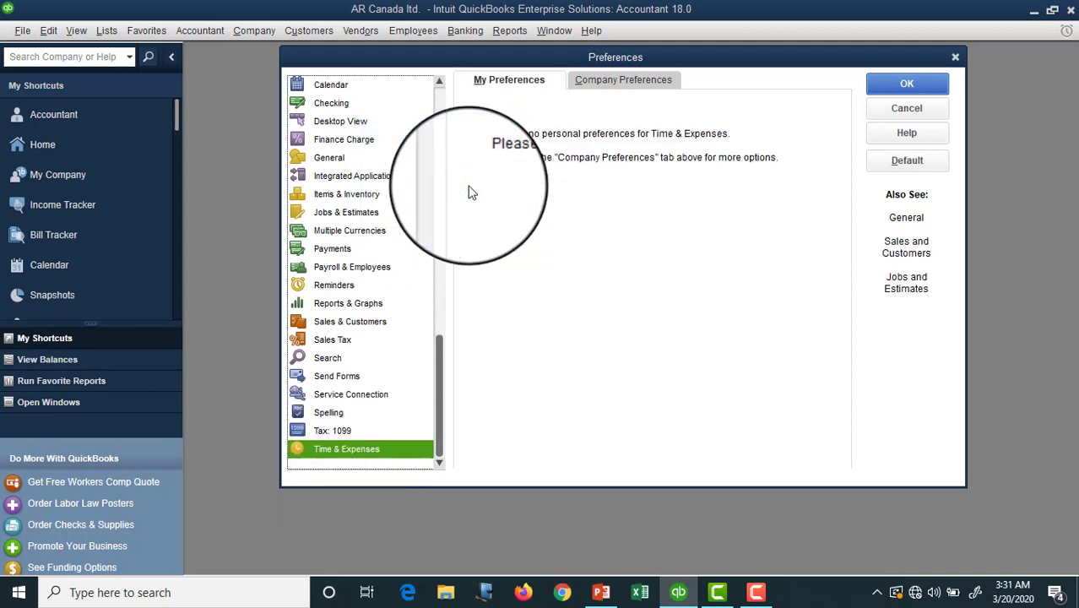
View the personal Tax: 1099 preferences and return to the start of the category list
left_click(331, 431)
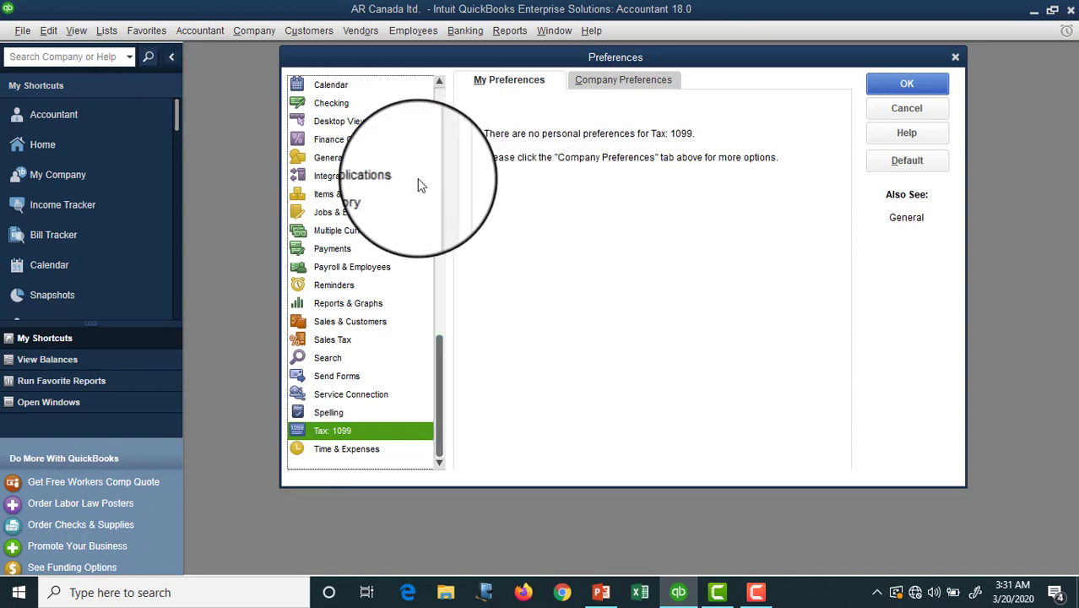
scroll(418, 190, "up", 1)
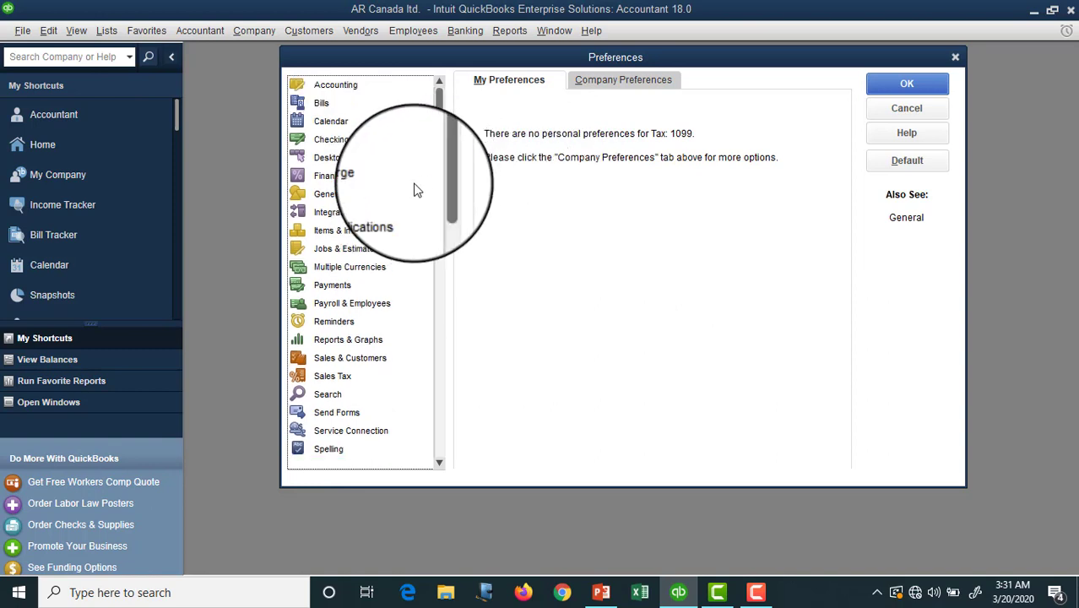